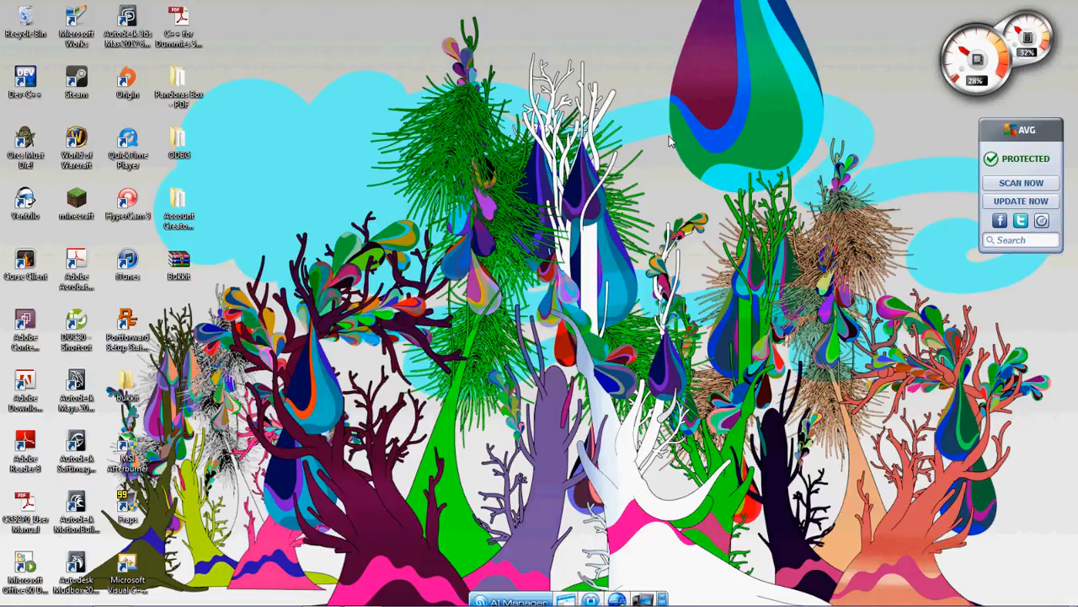
# Open the Bukkit archive from the desktop to show the two folders it contains
pyautogui.moveTo(239, 314); pyautogui.dragTo(145, 235)
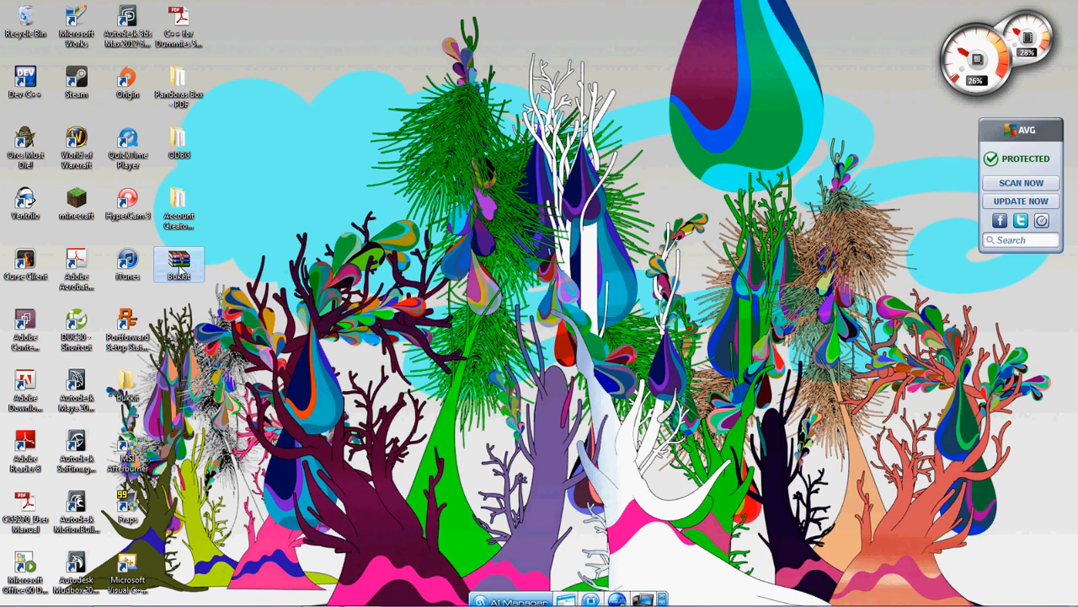
pyautogui.rightClick(180, 269)
pyautogui.click(212, 274)
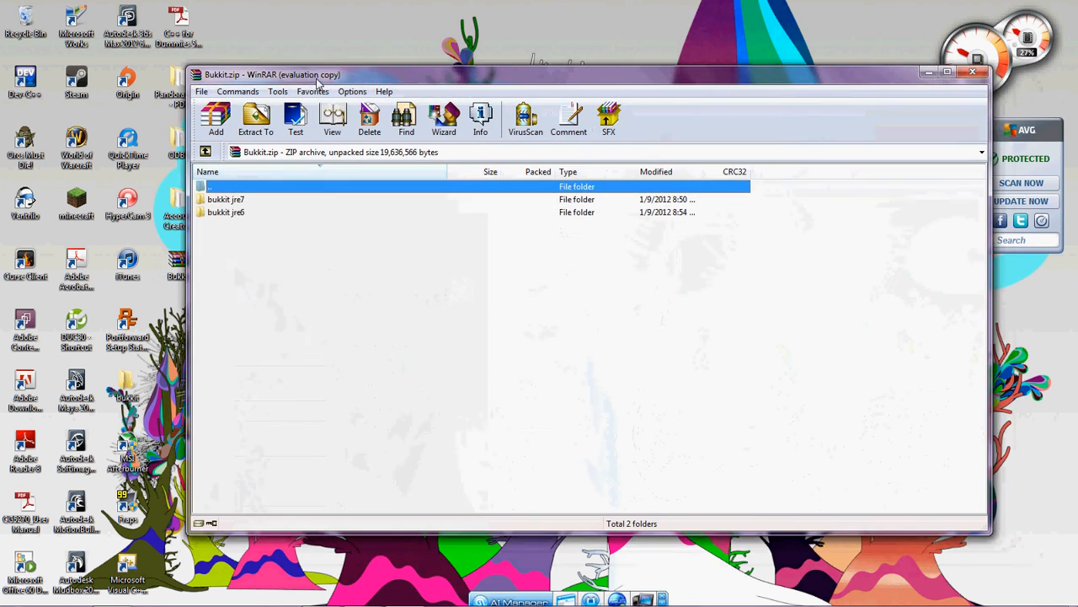
pyautogui.click(666, 308)
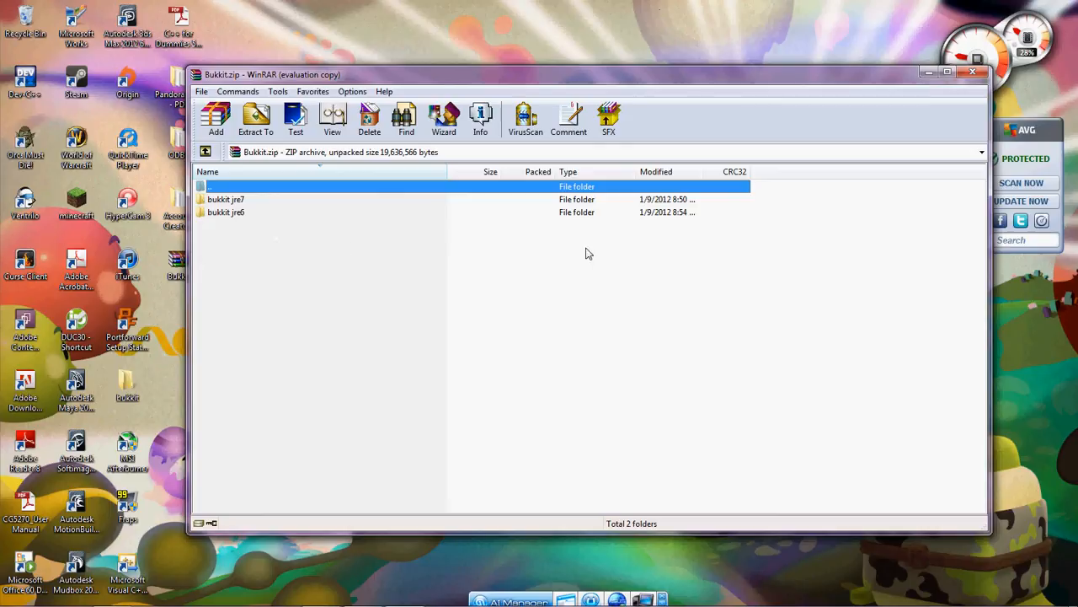
pyautogui.moveTo(383, 78); pyautogui.dragTo(420, 80)
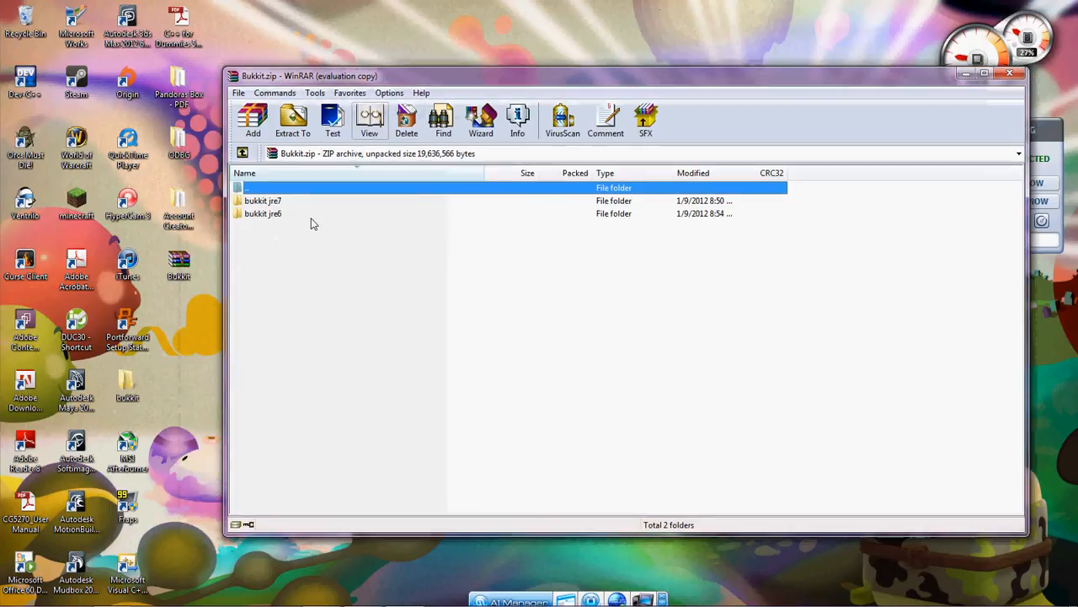
pyautogui.click(286, 242)
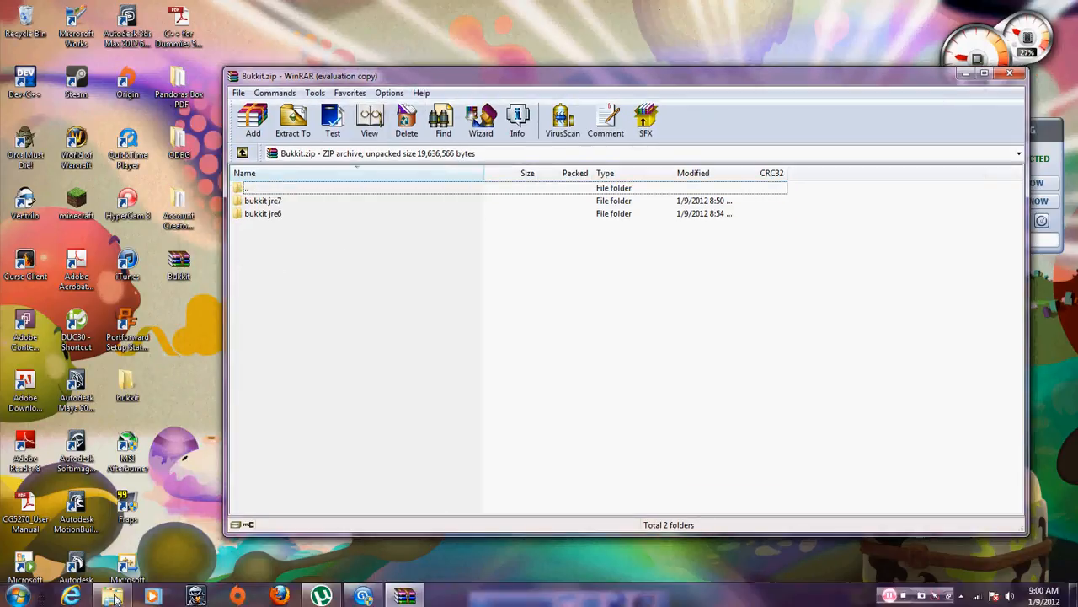
# Check which Java runtime folders are installed in Program Files\Java on the C: drive, and close the folder window
pyautogui.click(112, 595)
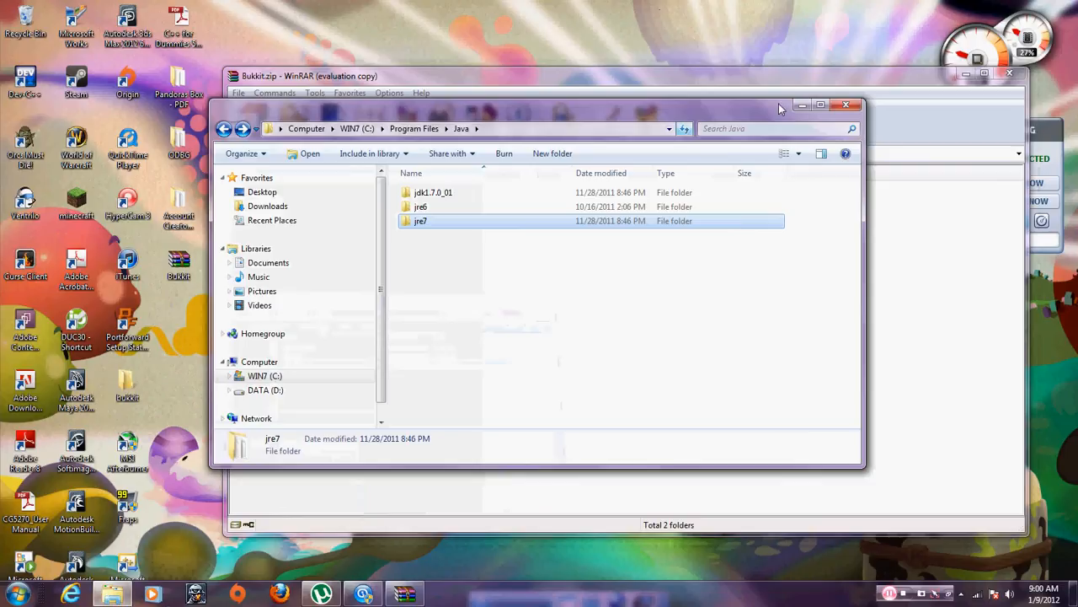
pyautogui.click(248, 377)
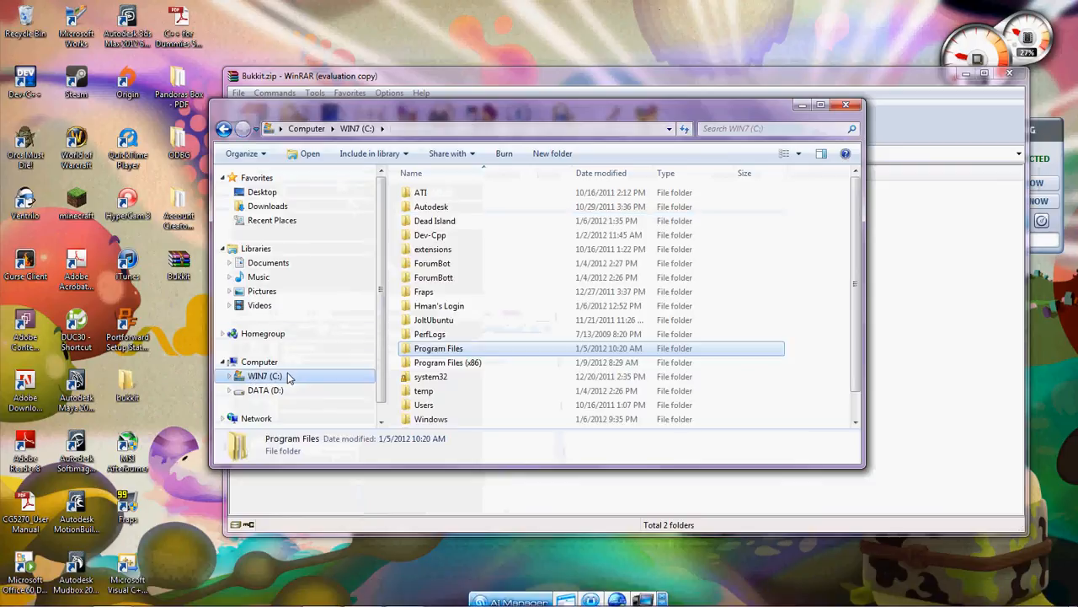
pyautogui.doubleClick(426, 352)
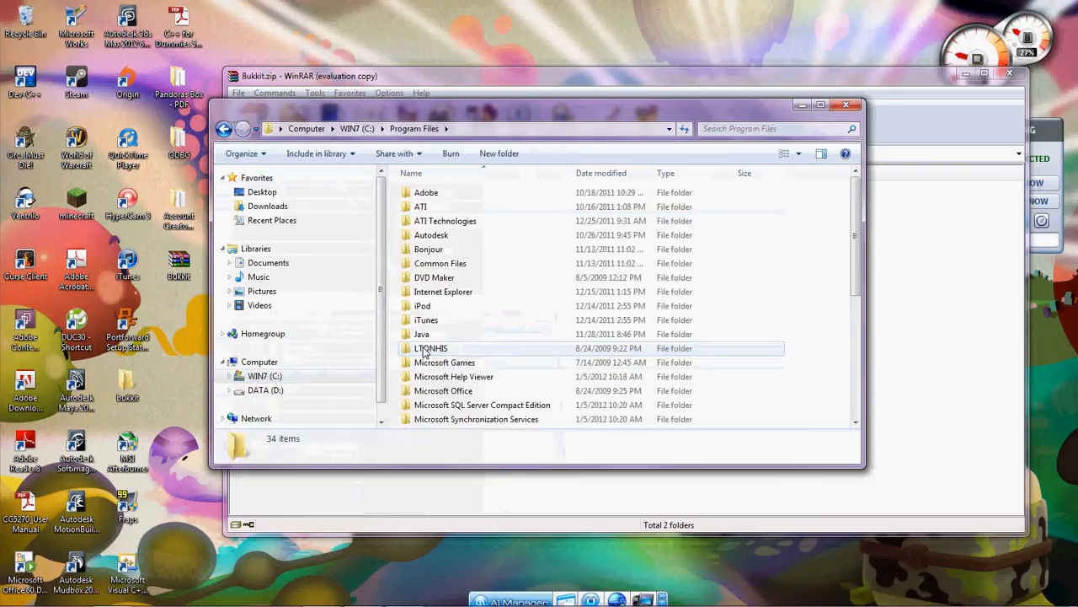
pyautogui.click(421, 337)
pyautogui.doubleClick(422, 337)
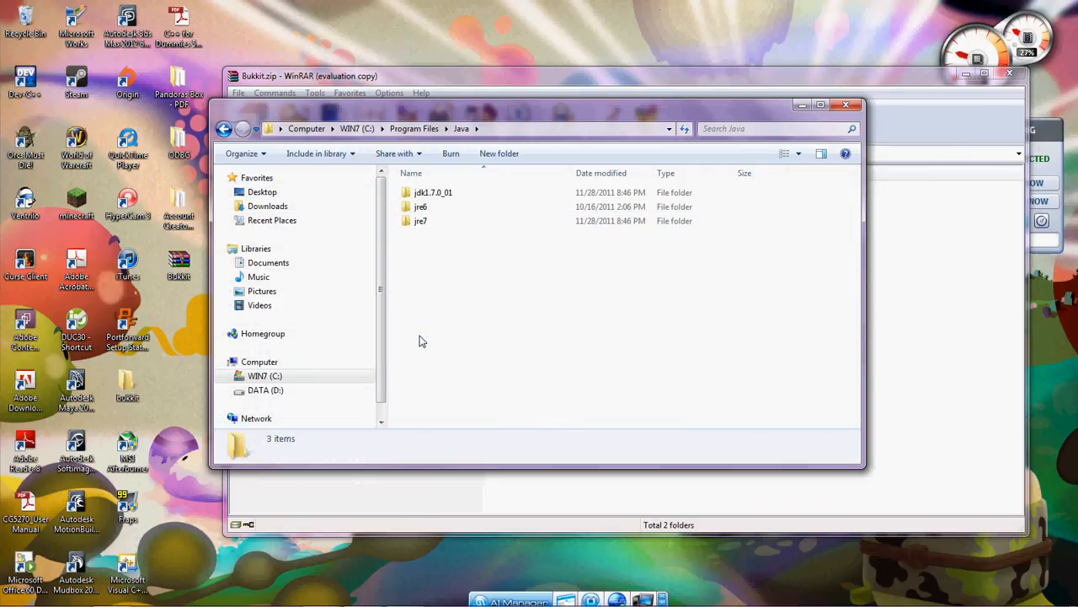
pyautogui.moveTo(403, 215); pyautogui.dragTo(543, 263)
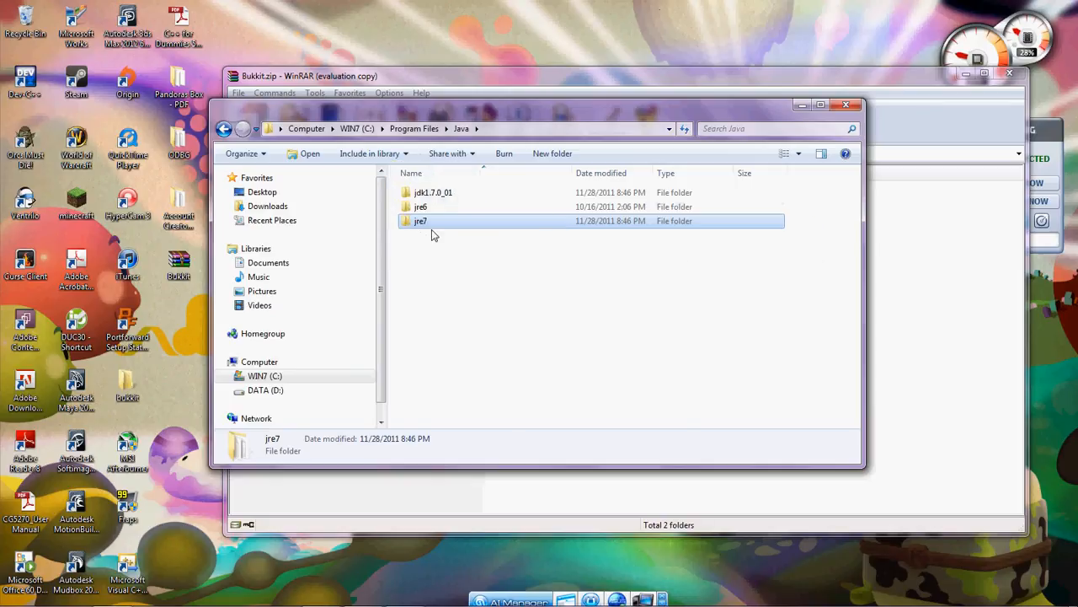
pyautogui.click(401, 194)
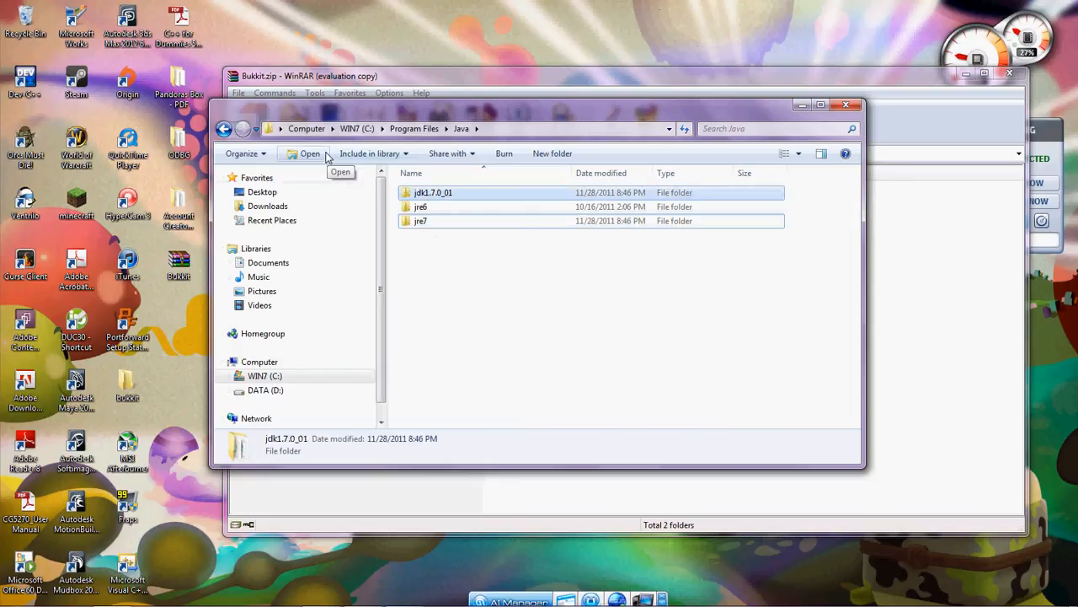
pyautogui.moveTo(399, 210); pyautogui.dragTo(489, 211)
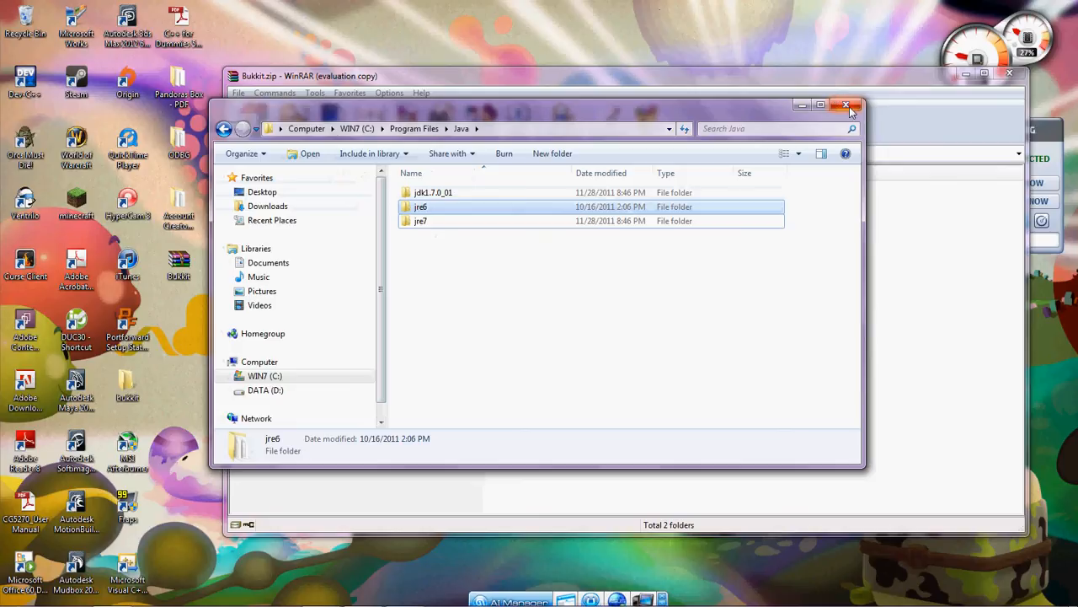
pyautogui.click(849, 107)
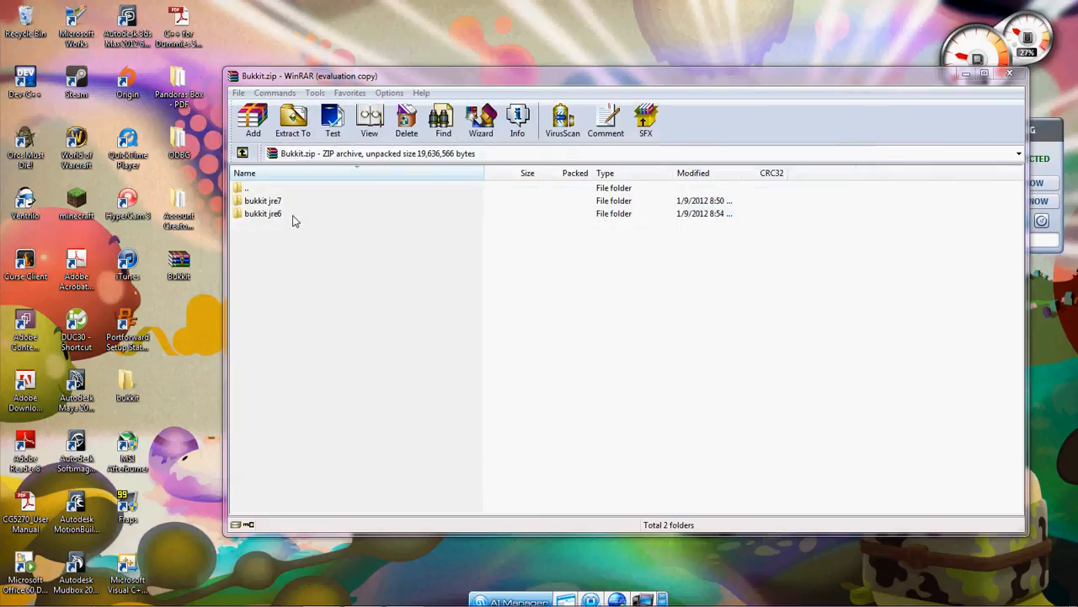
# Extract the bukkit jre6 folder from the archive to the desktop and close the archive
pyautogui.moveTo(257, 205); pyautogui.dragTo(28, 22)
pyautogui.moveTo(262, 213); pyautogui.dragTo(207, 328)
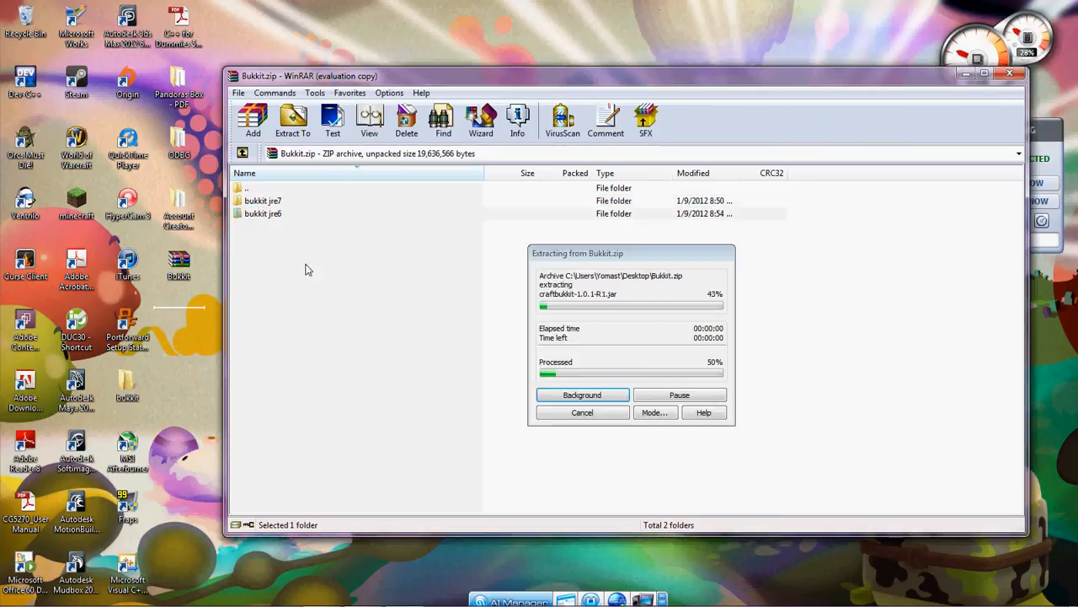
pyautogui.click(1009, 74)
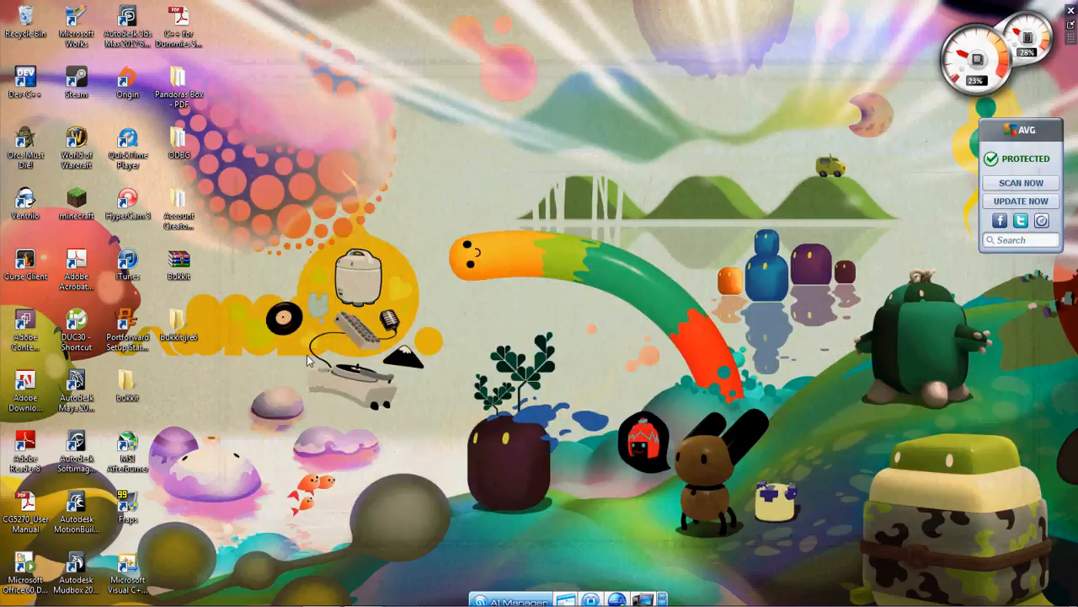
# Launch the run batch file from the extracted bukkit jre6 folder, keeping the server console and the folder both in view
pyautogui.doubleClick(178, 333)
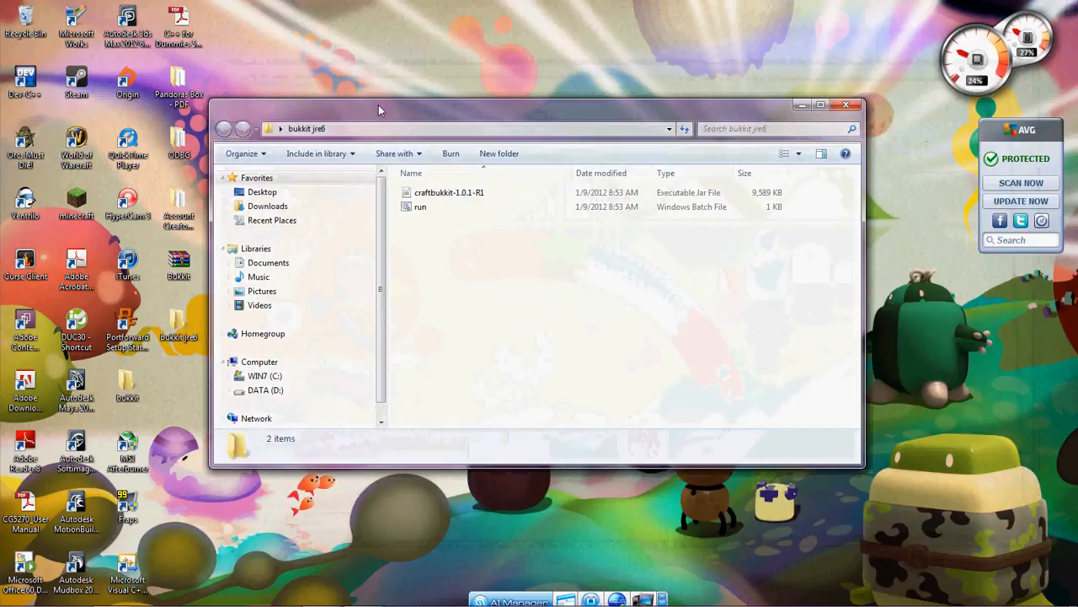
pyautogui.moveTo(388, 103); pyautogui.dragTo(447, 85)
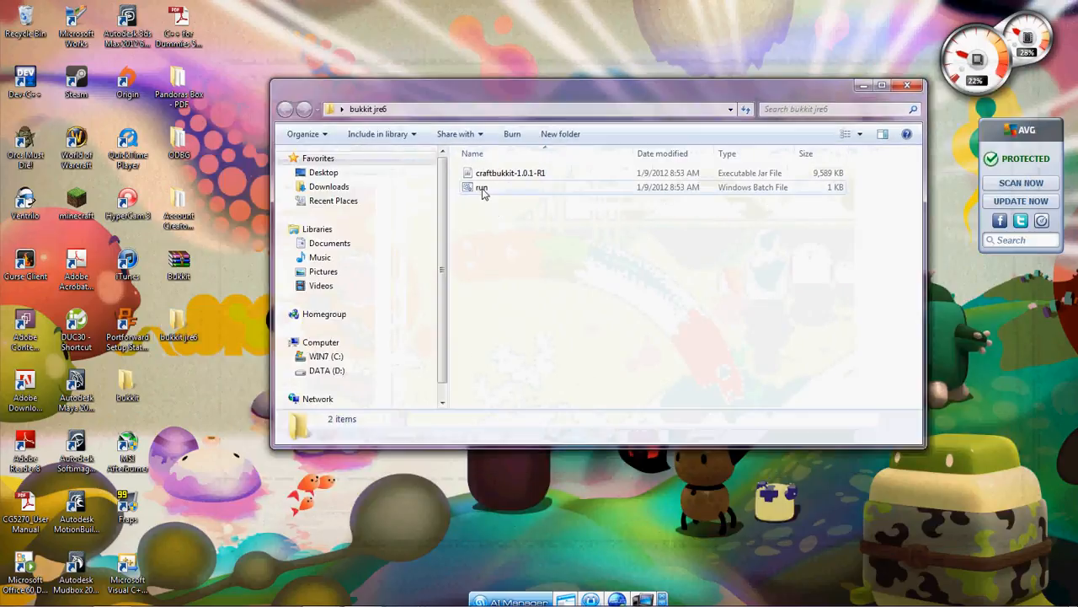
pyautogui.doubleClick(482, 189)
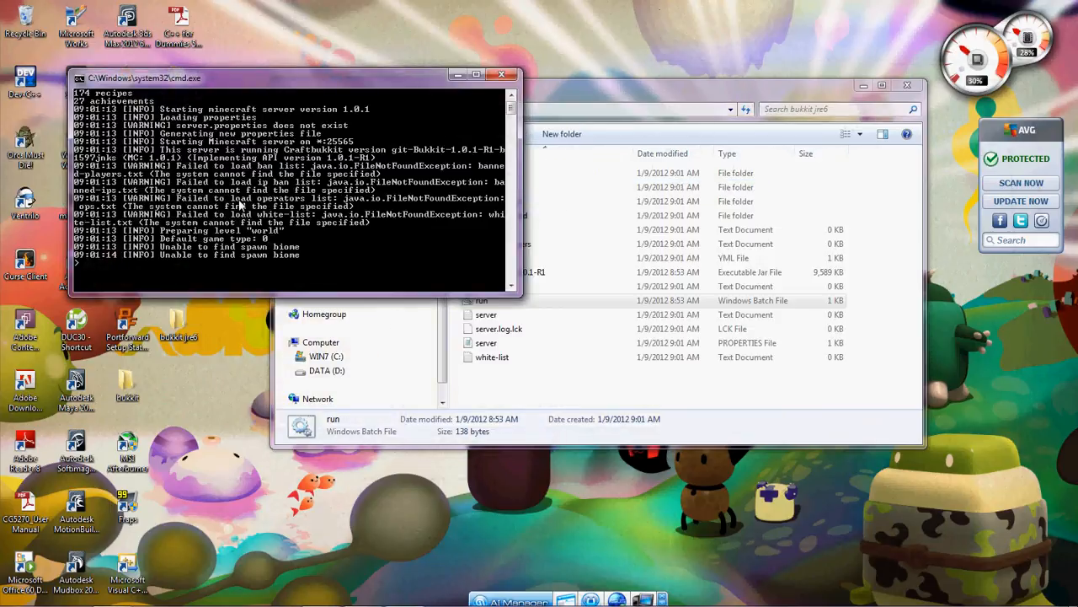
pyautogui.moveTo(626, 86); pyautogui.dragTo(759, 76)
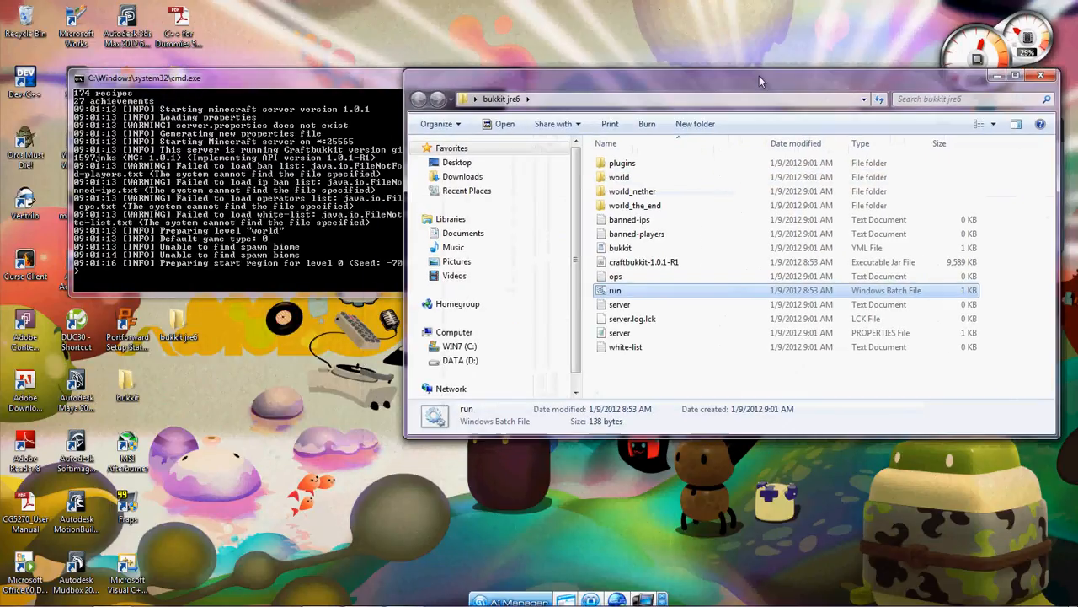
pyautogui.moveTo(270, 79); pyautogui.dragTo(228, 83)
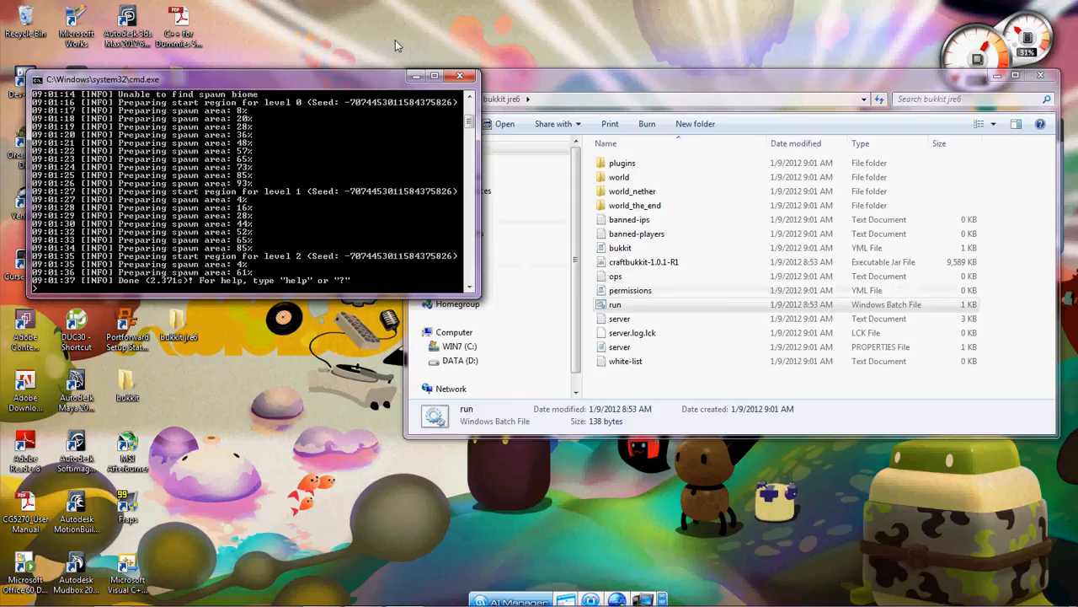
# Shut down the server with the stop command and dismiss its console window
pyautogui.write('stop')
pyautogui.press('Return')
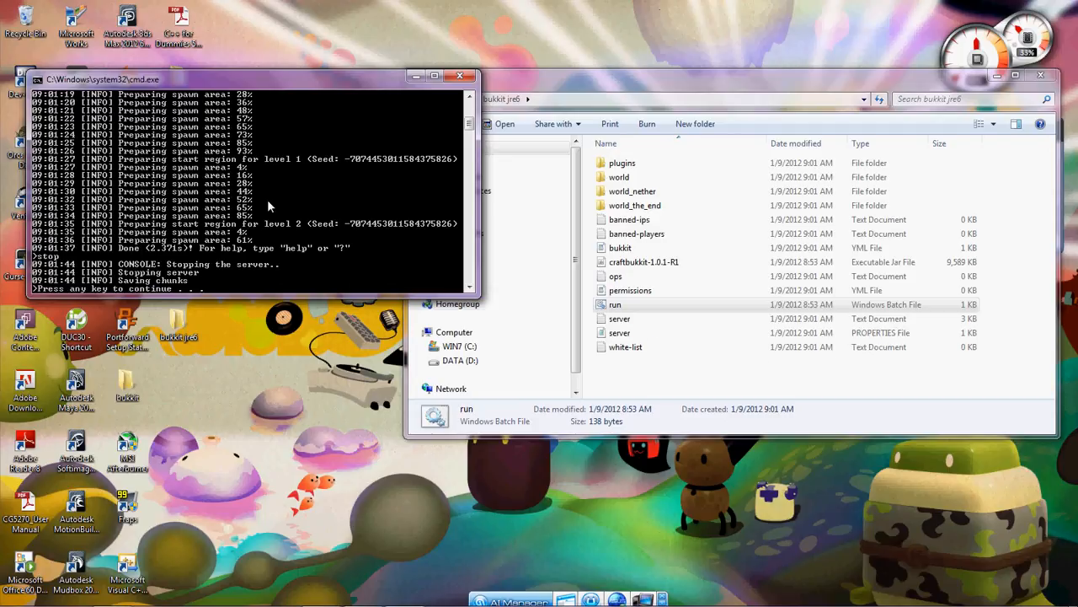
pyautogui.press('Return')
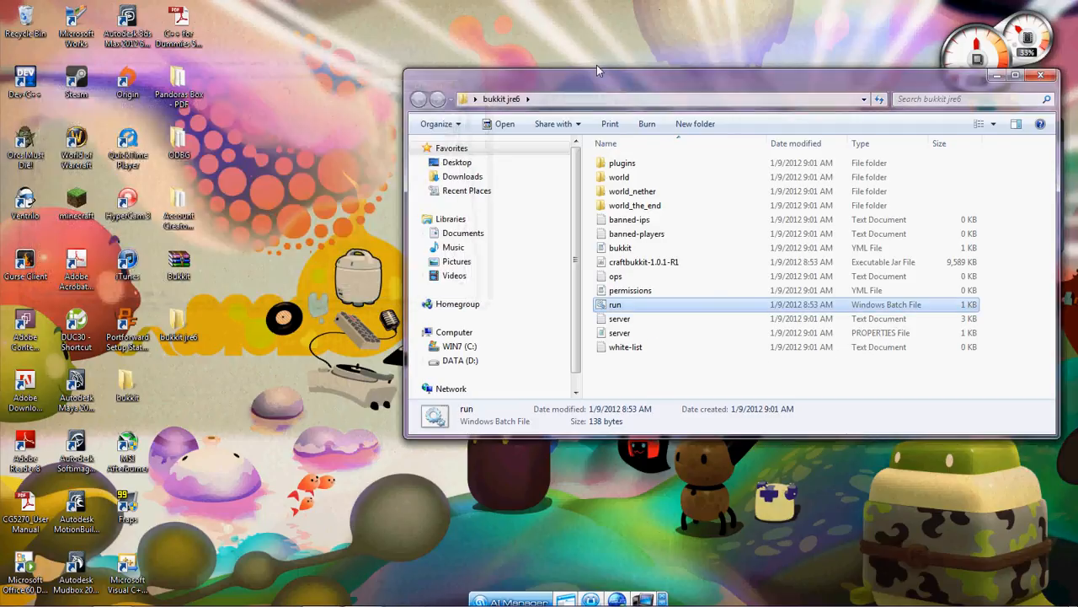
# Open the server PROPERTIES file from the bukkit jre6 folder and select its server-ip line
pyautogui.moveTo(597, 74); pyautogui.dragTo(405, 78)
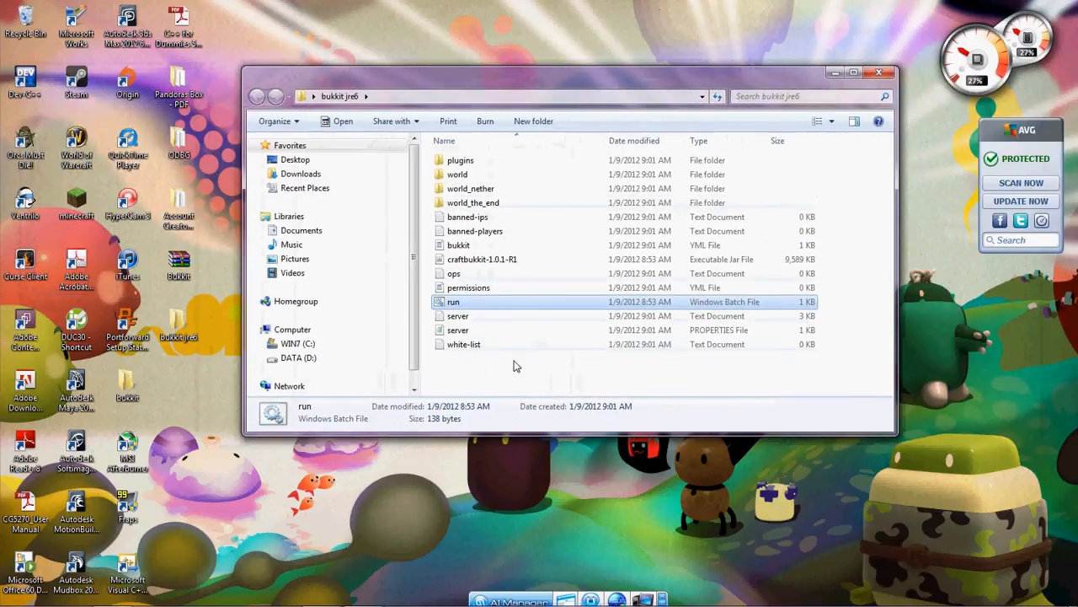
pyautogui.moveTo(510, 364); pyautogui.dragTo(452, 361)
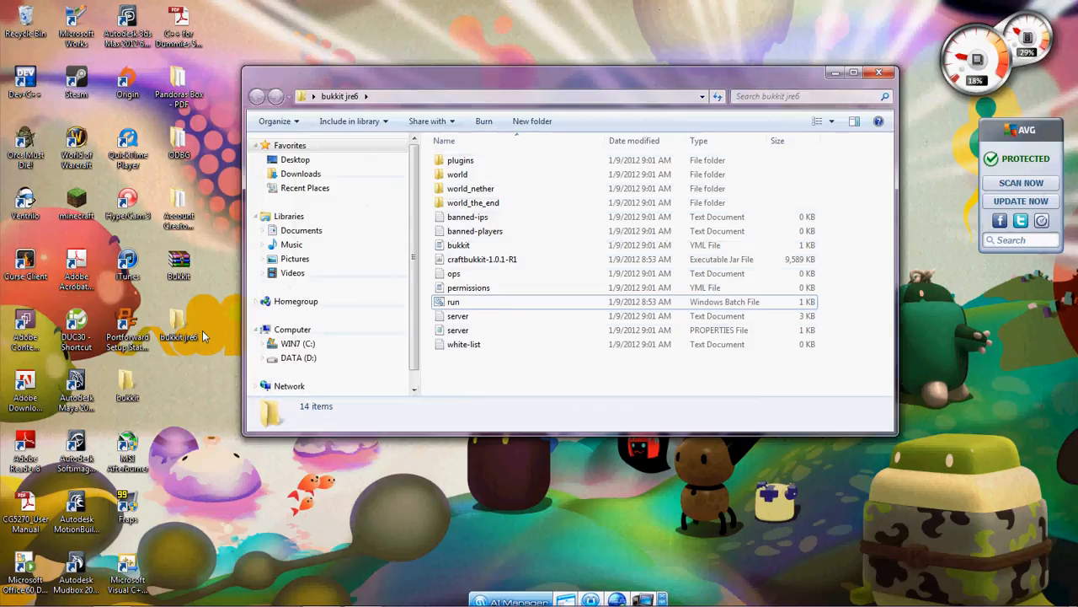
pyautogui.click(439, 332)
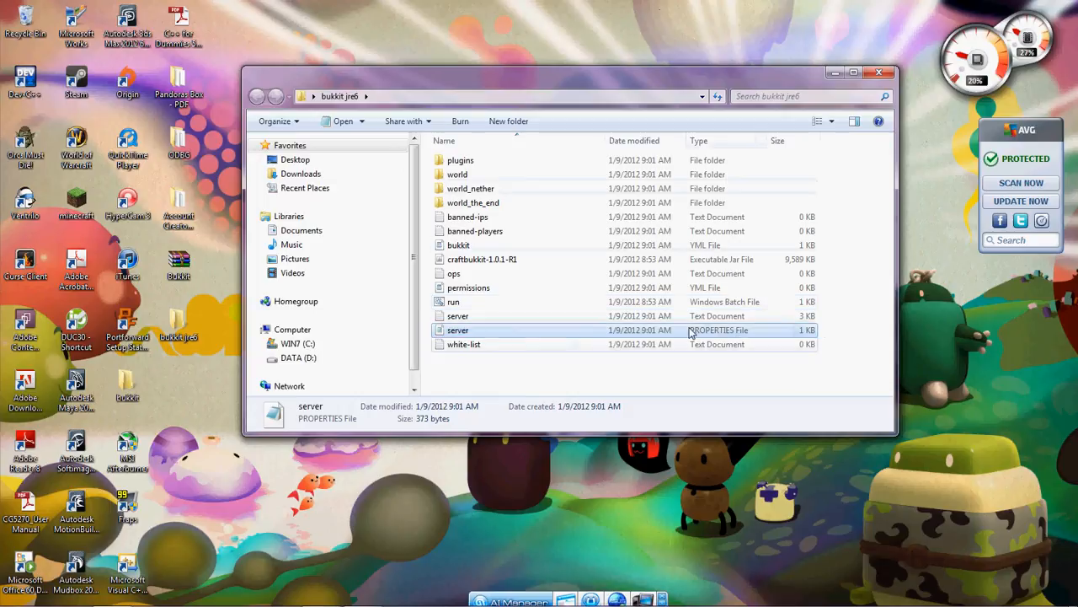
pyautogui.doubleClick(453, 334)
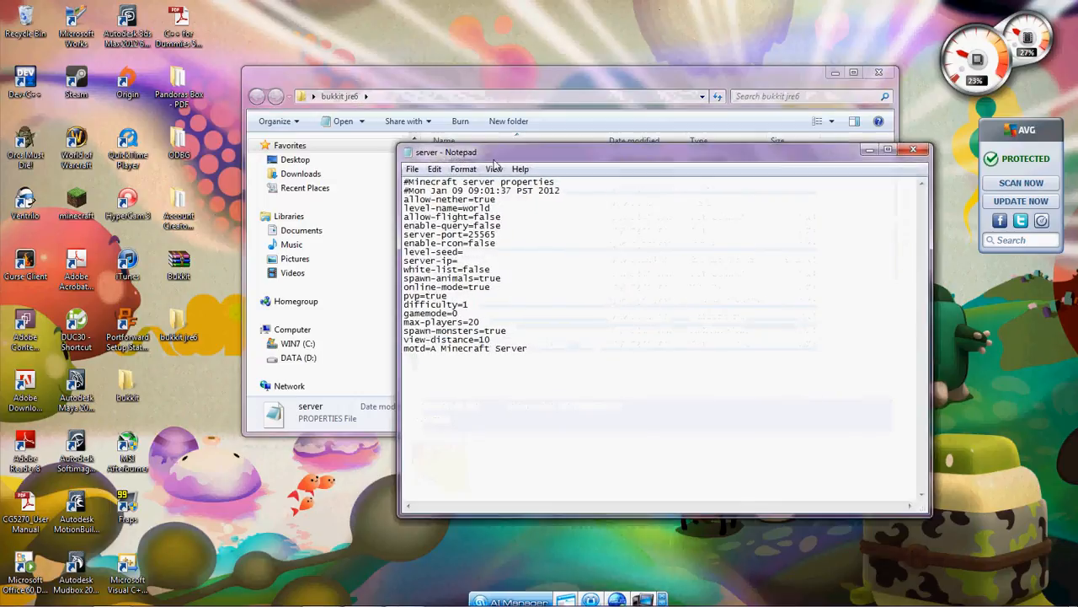
pyautogui.moveTo(523, 160); pyautogui.dragTo(425, 102)
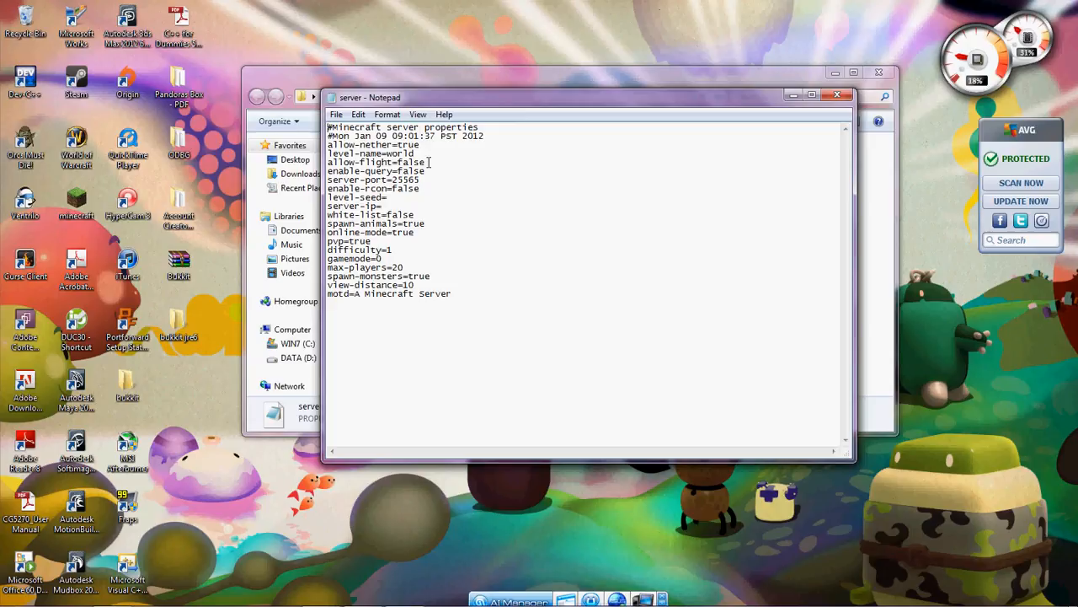
pyautogui.moveTo(428, 161); pyautogui.dragTo(392, 162)
pyautogui.moveTo(327, 206); pyautogui.dragTo(384, 206)
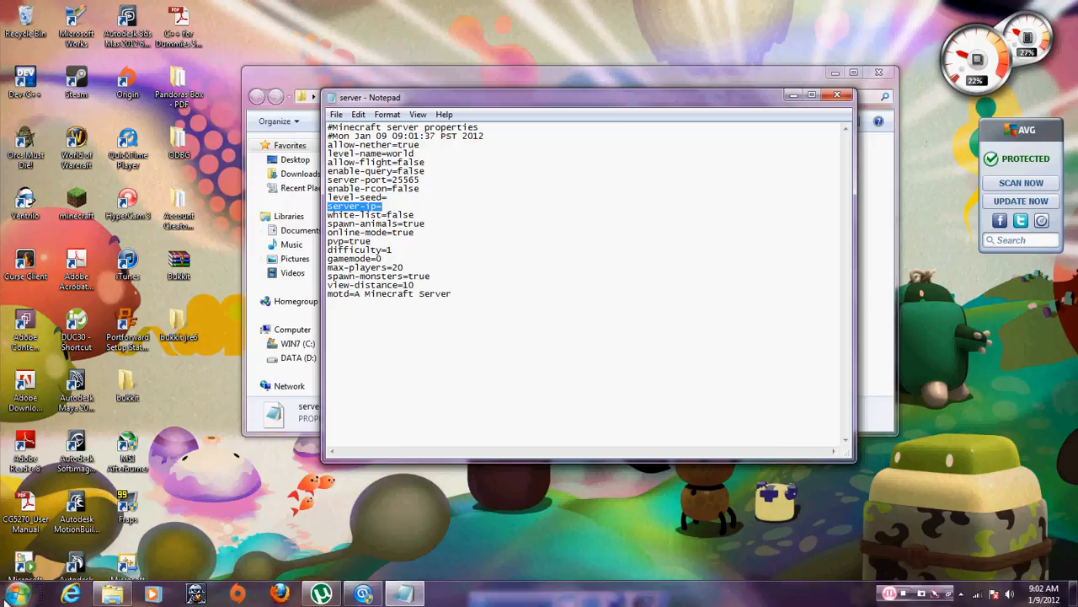
# Open a Command Prompt beside the properties file and run ipconfig to look up the computer's IPv4 address
pyautogui.click(10, 594)
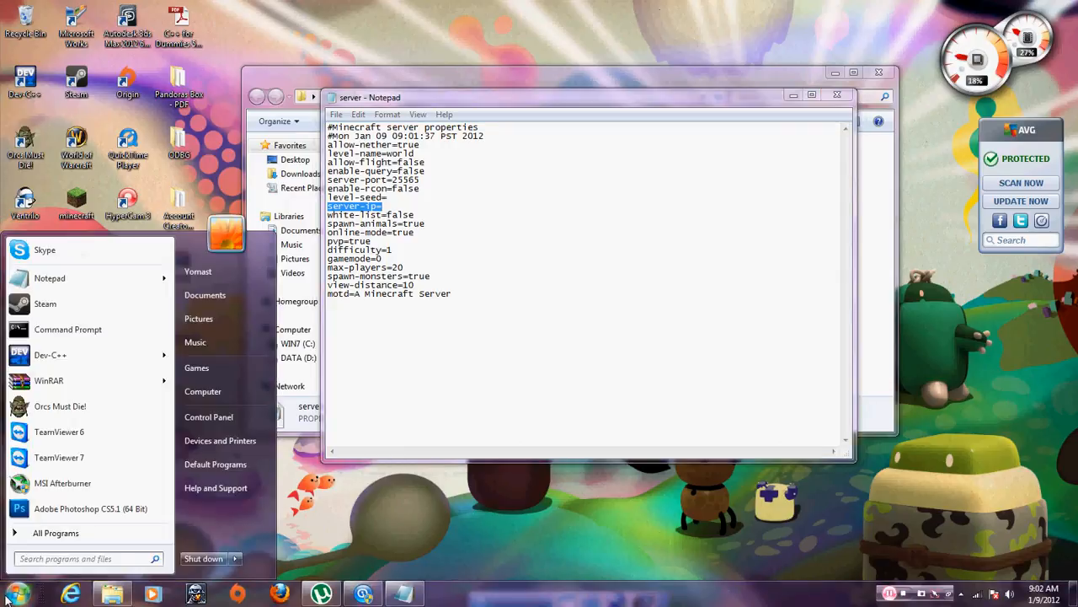
pyautogui.write('cmd')
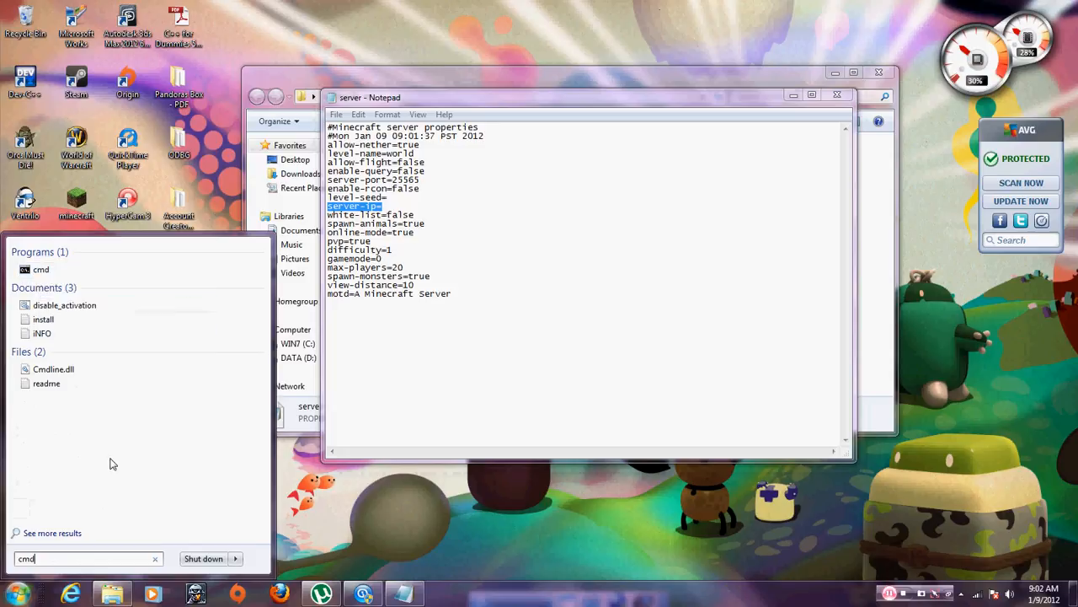
pyautogui.press('BackSpace')
pyautogui.press('BackSpace')
pyautogui.press('BackSpace')
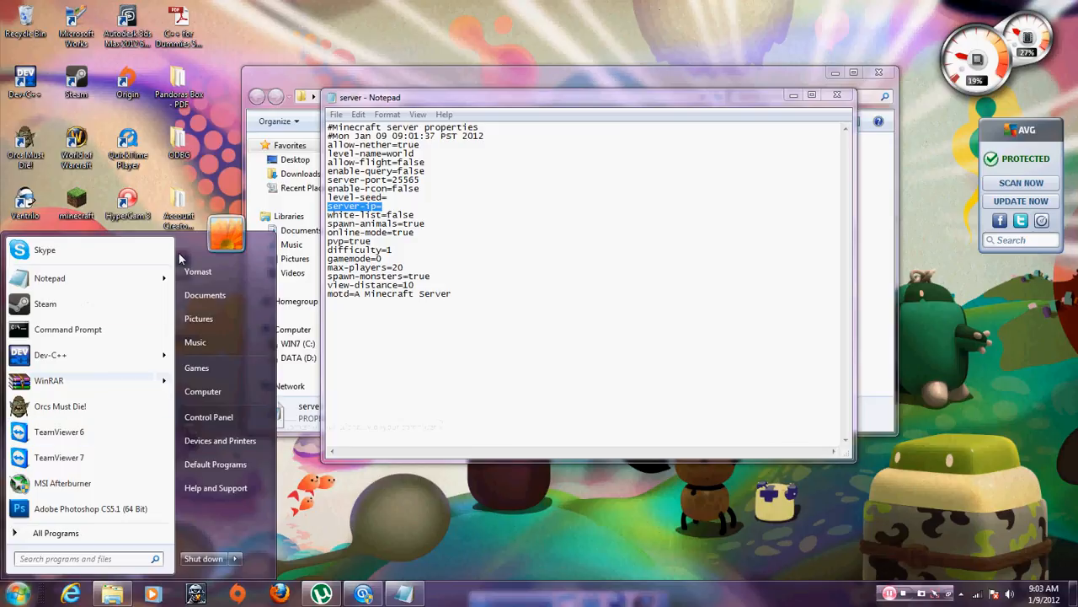
pyautogui.click(76, 330)
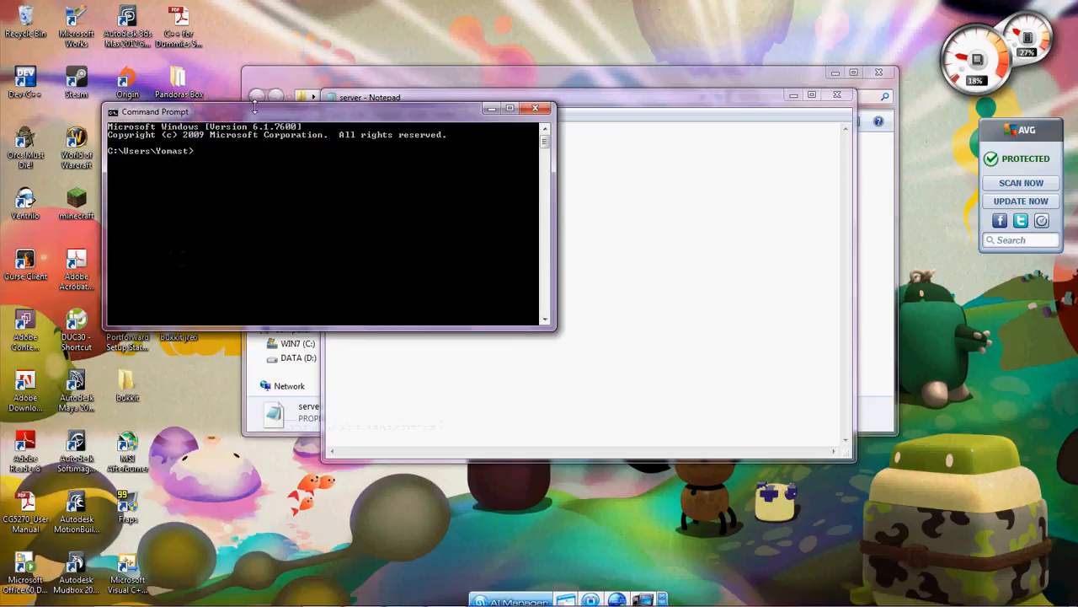
pyautogui.moveTo(259, 115)
pyautogui.mouseDown()
pyautogui.moveTo(650, 214)
pyautogui.moveTo(674, 187)
pyautogui.mouseUp()
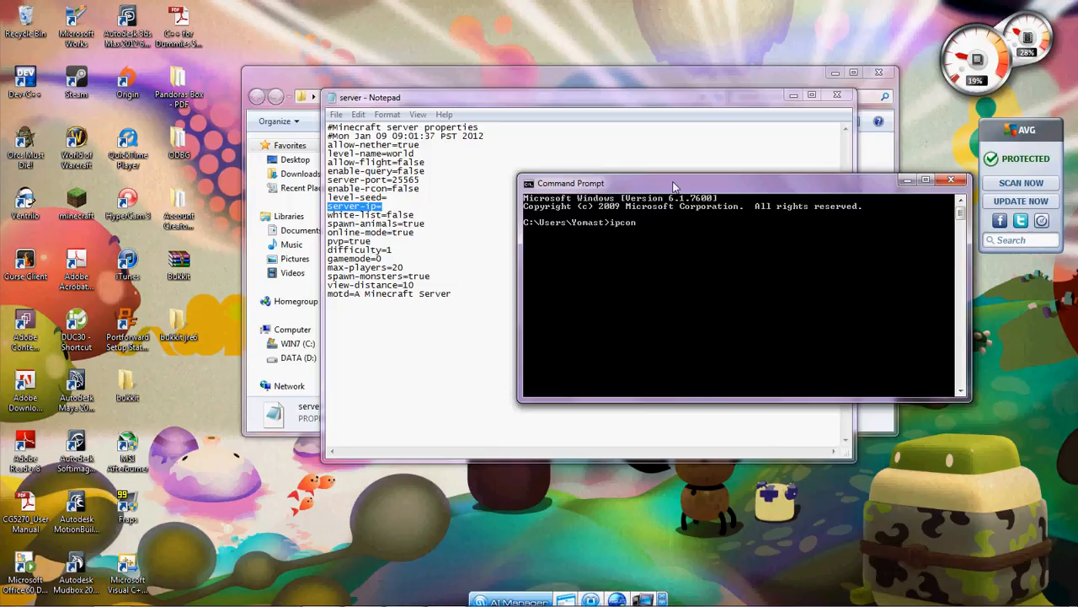
pyautogui.press('Return')
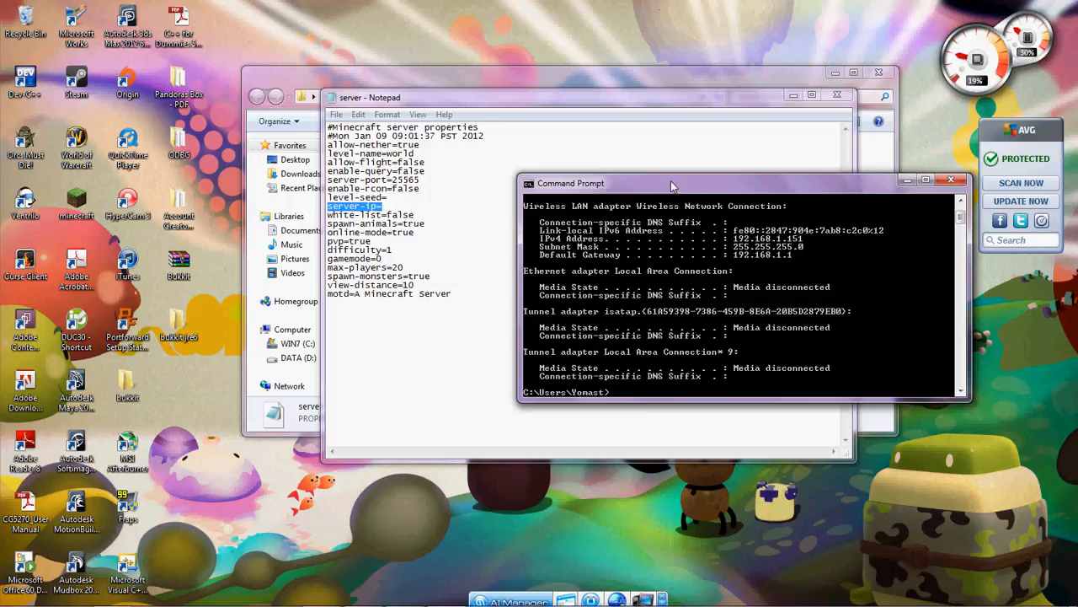
pyautogui.scroll(2, 563, 258)
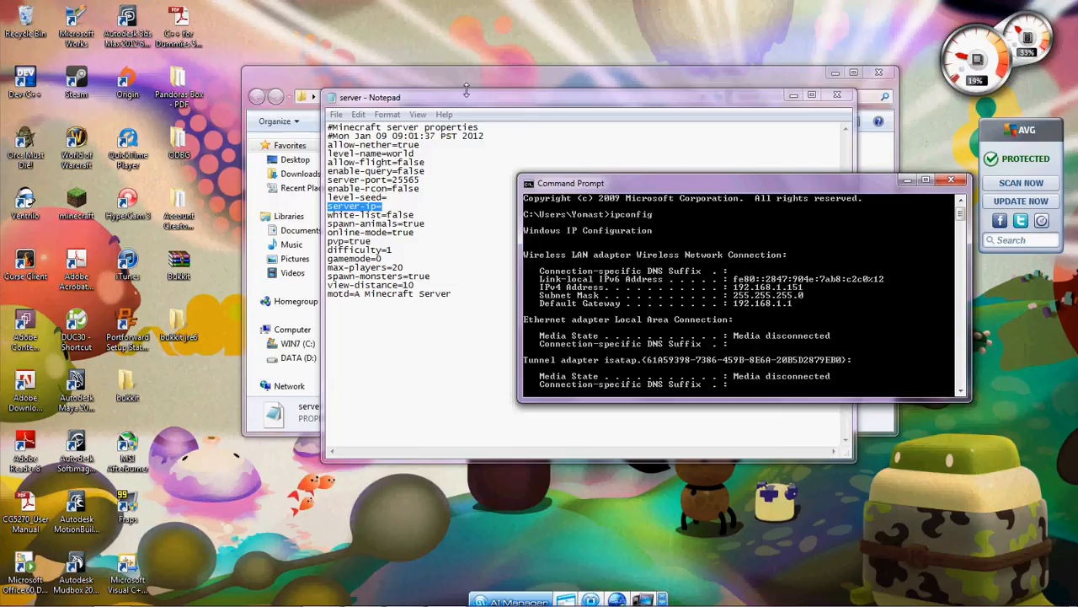
# Set server-ip to 192.168.1.151 in the server properties, check it against the ipconfig output and minimize the Command Prompt
pyautogui.moveTo(466, 90); pyautogui.dragTo(252, 79)
pyautogui.click(173, 196)
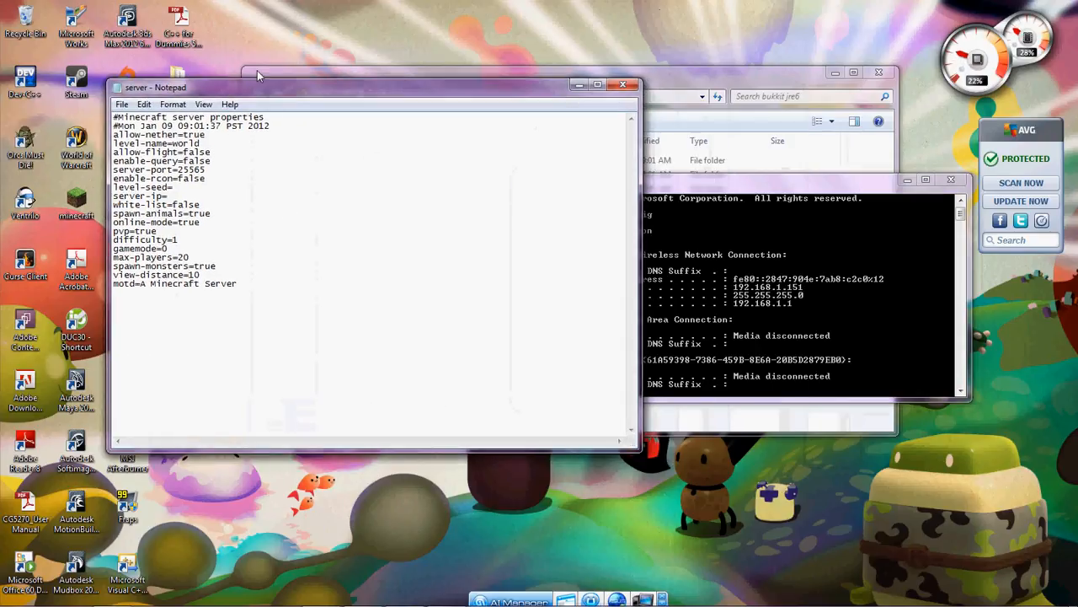
pyautogui.write('192.')
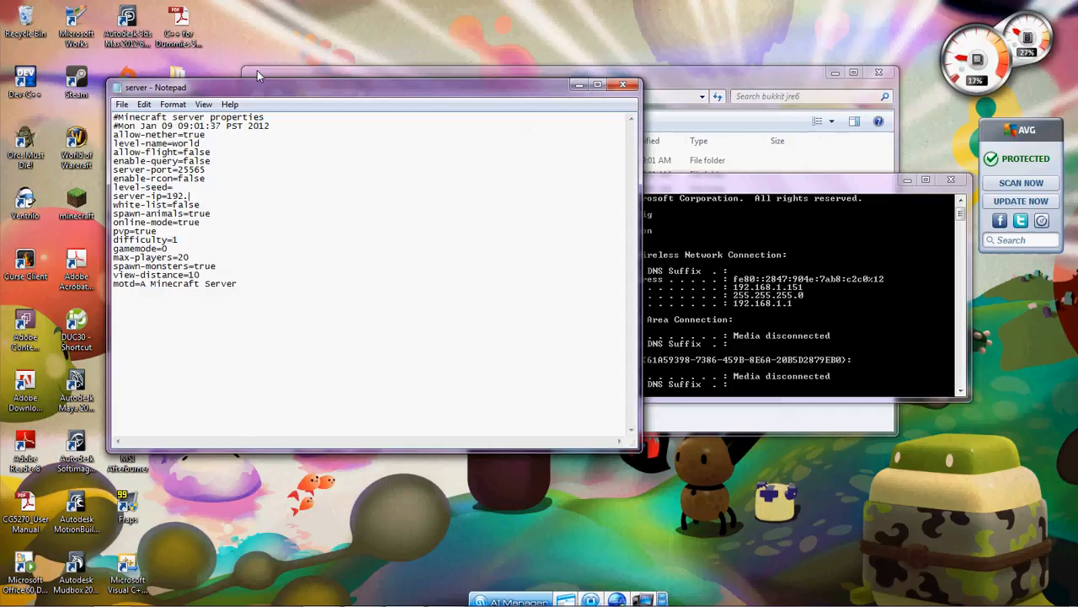
pyautogui.write('168.1.151')
pyautogui.click(807, 264)
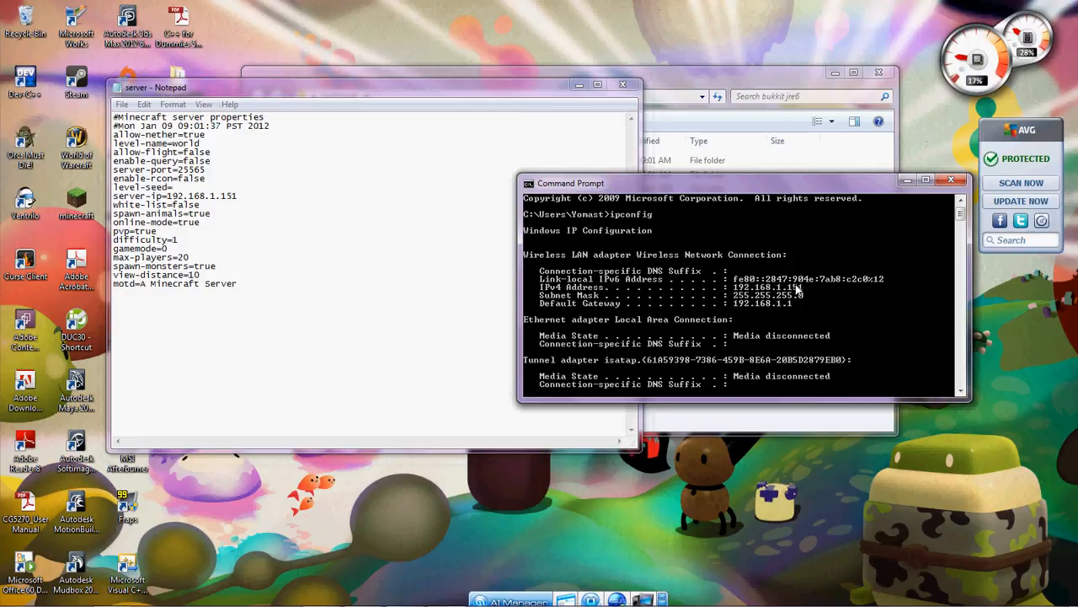
pyautogui.moveTo(766, 185); pyautogui.dragTo(494, 198)
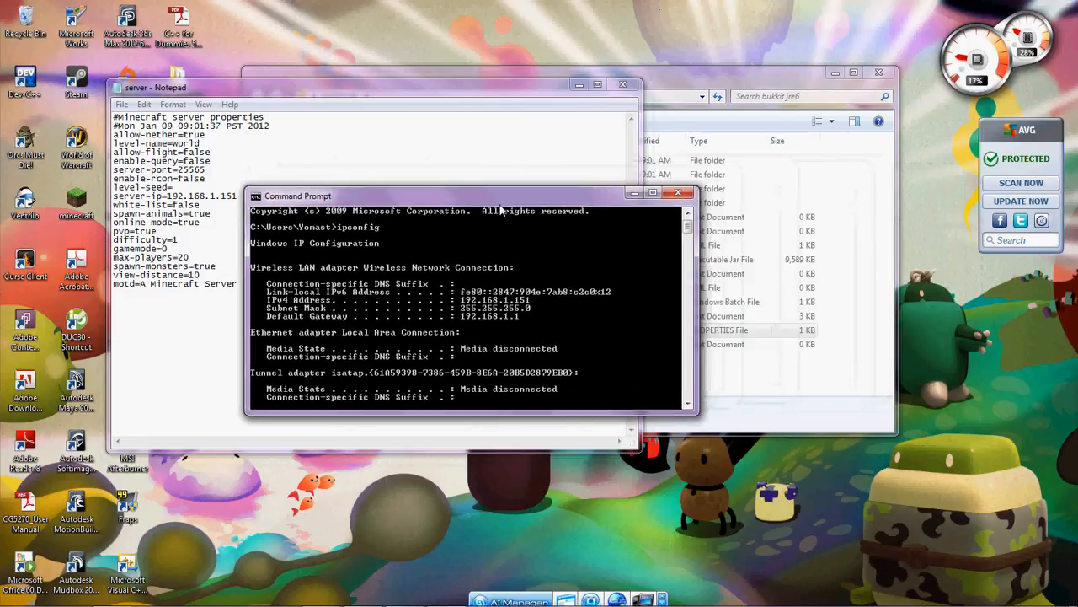
pyautogui.click(634, 194)
# Arrange the properties file beside the bukkit jre6 folder and change the motd value to "Fun Server"
pyautogui.moveTo(347, 95); pyautogui.dragTo(318, 93)
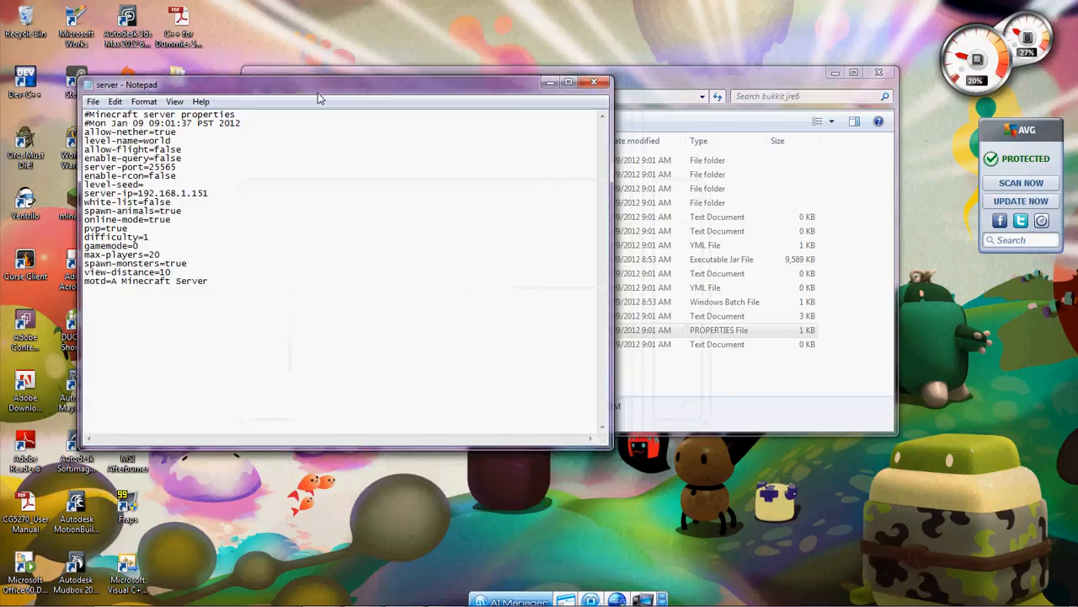
pyautogui.moveTo(647, 73); pyautogui.dragTo(749, 82)
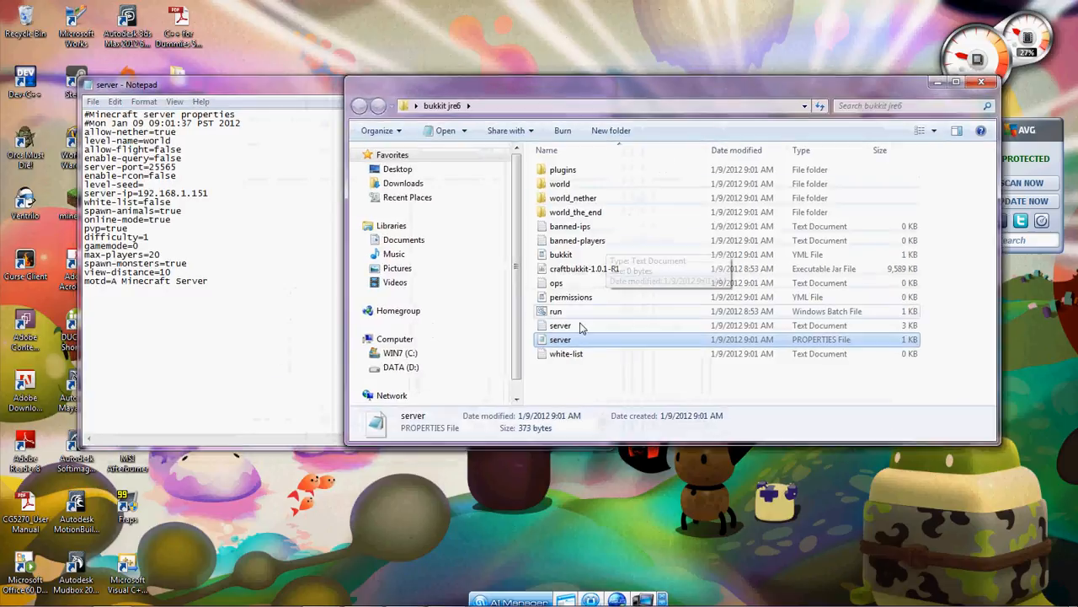
pyautogui.moveTo(213, 281); pyautogui.dragTo(111, 281)
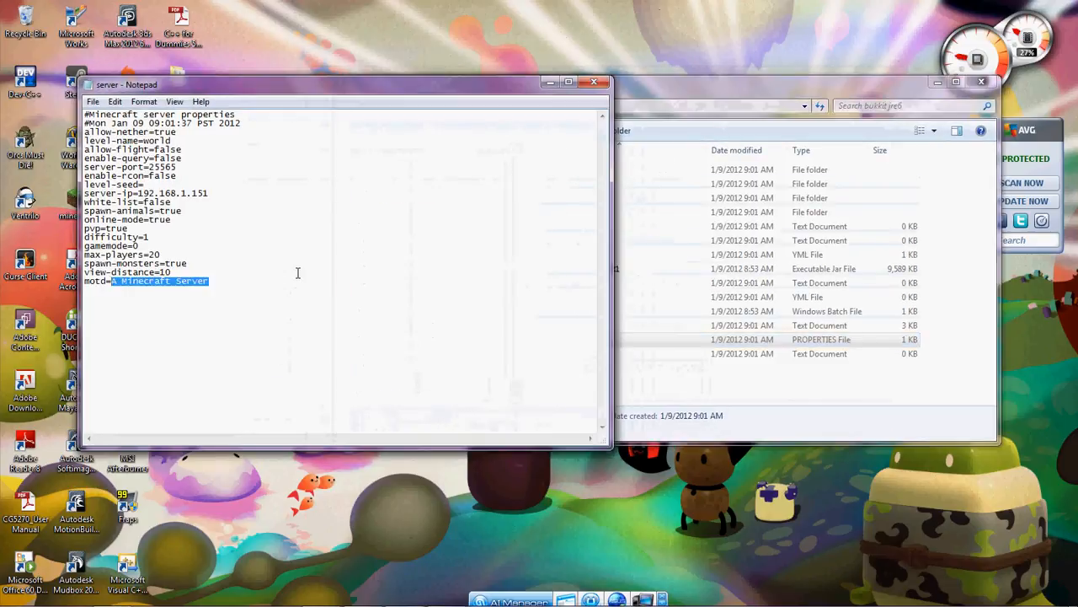
pyautogui.write('Fun ')
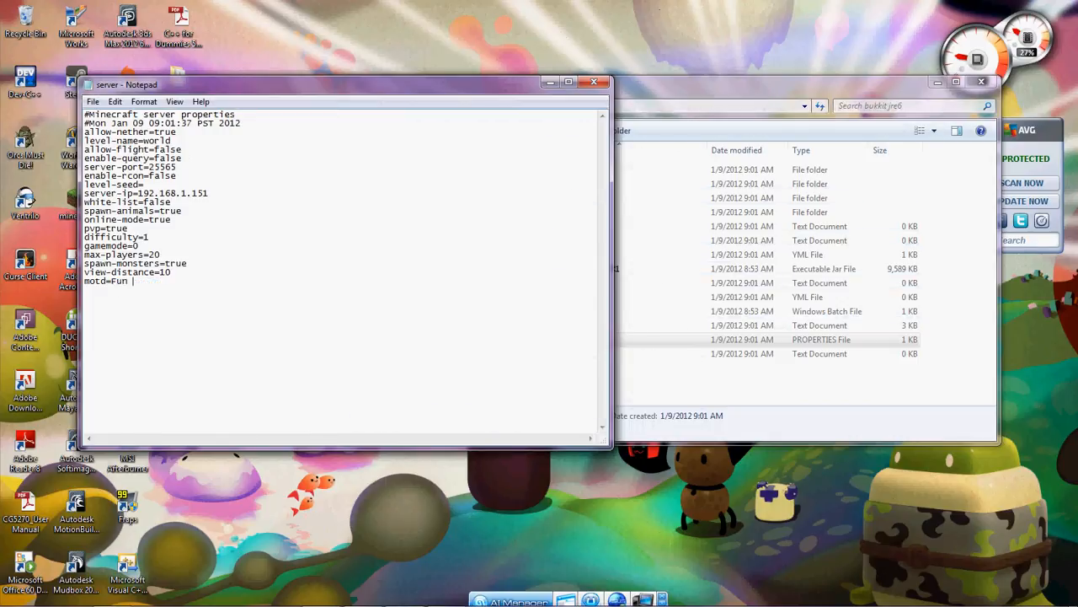
pyautogui.write('Server')
# Set online-mode to false in the server properties, then save and close the file
pyautogui.moveTo(183, 264); pyautogui.dragTo(171, 244)
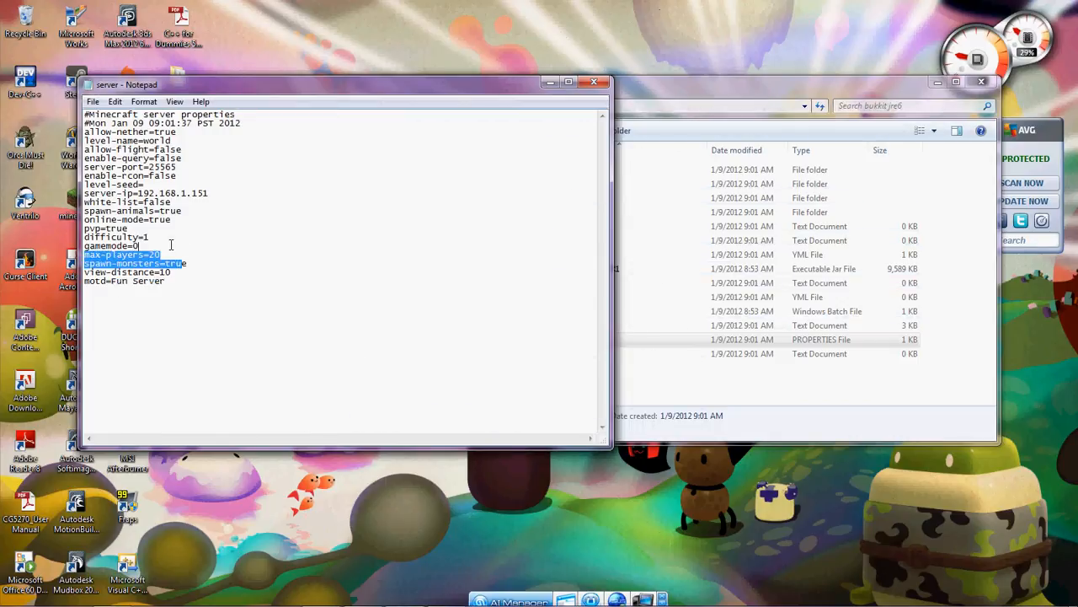
pyautogui.click(149, 187)
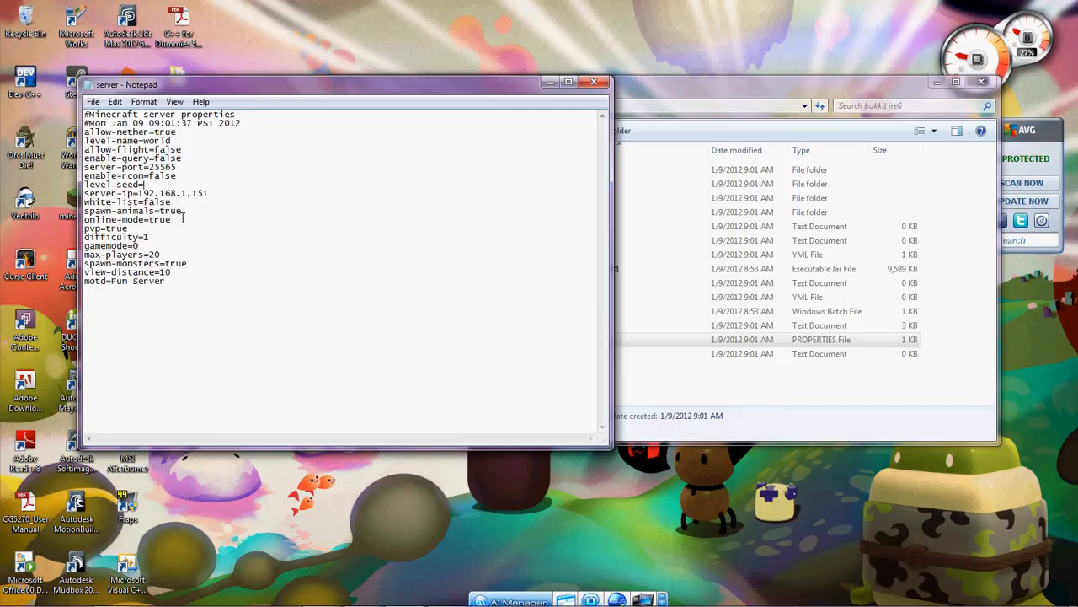
pyautogui.moveTo(179, 220); pyautogui.dragTo(146, 223)
pyautogui.write('fals')
pyautogui.click(94, 102)
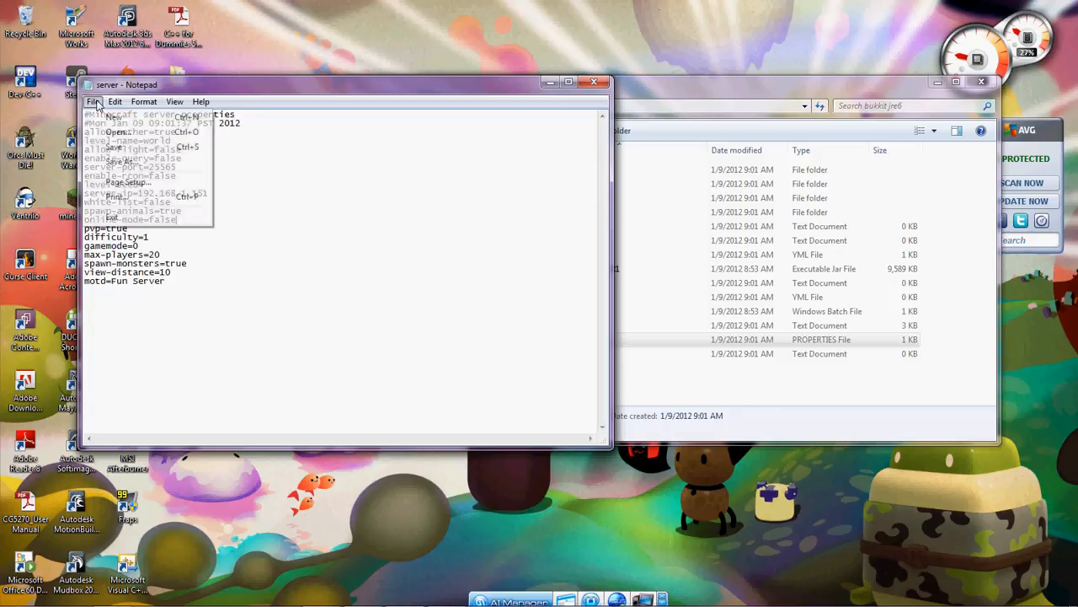
pyautogui.click(114, 148)
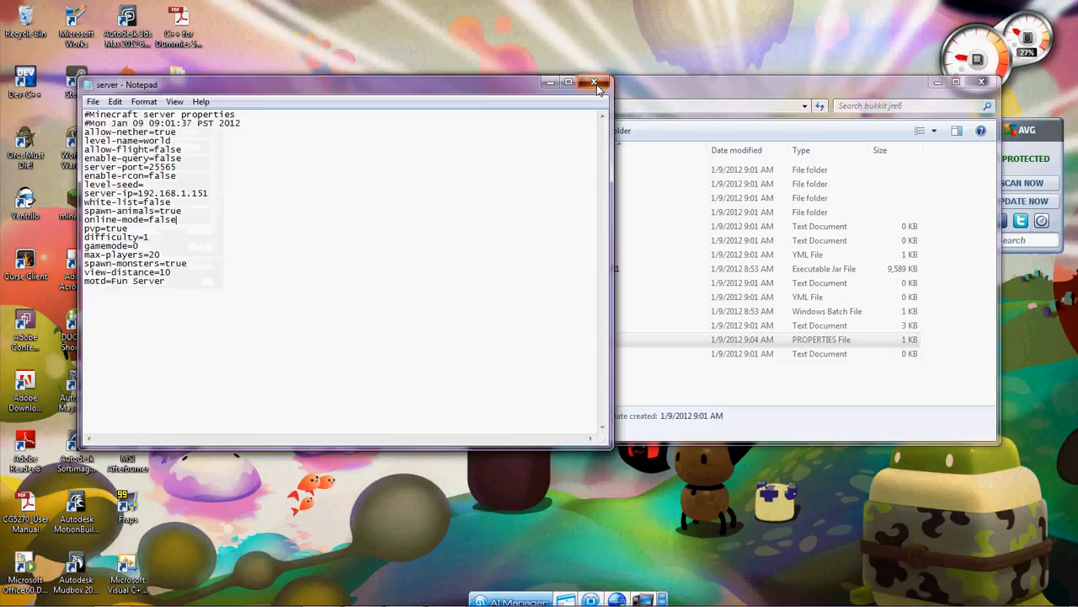
pyautogui.click(594, 81)
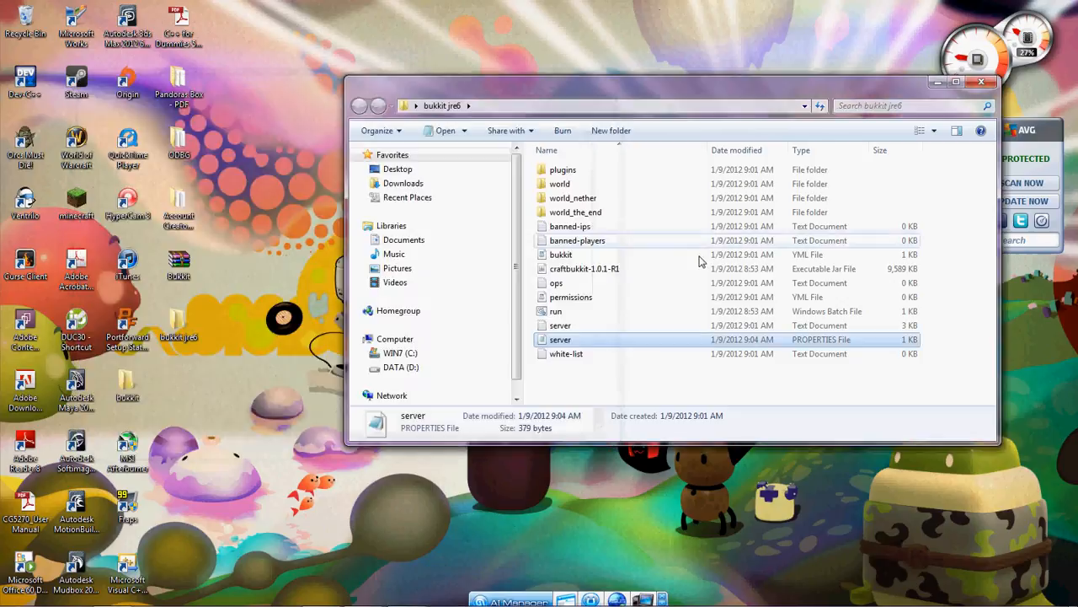
# Launch the run batch file from the bukkit jre6 folder and review the server's startup log
pyautogui.doubleClick(555, 312)
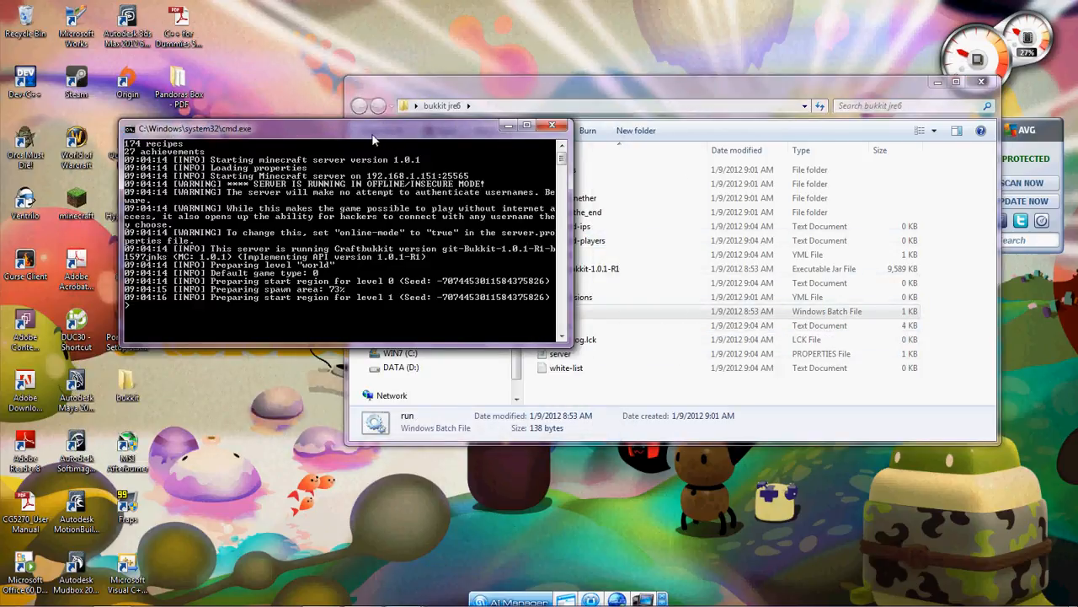
pyautogui.moveTo(383, 131); pyautogui.dragTo(382, 75)
pyautogui.scroll(-1, 411, 165)
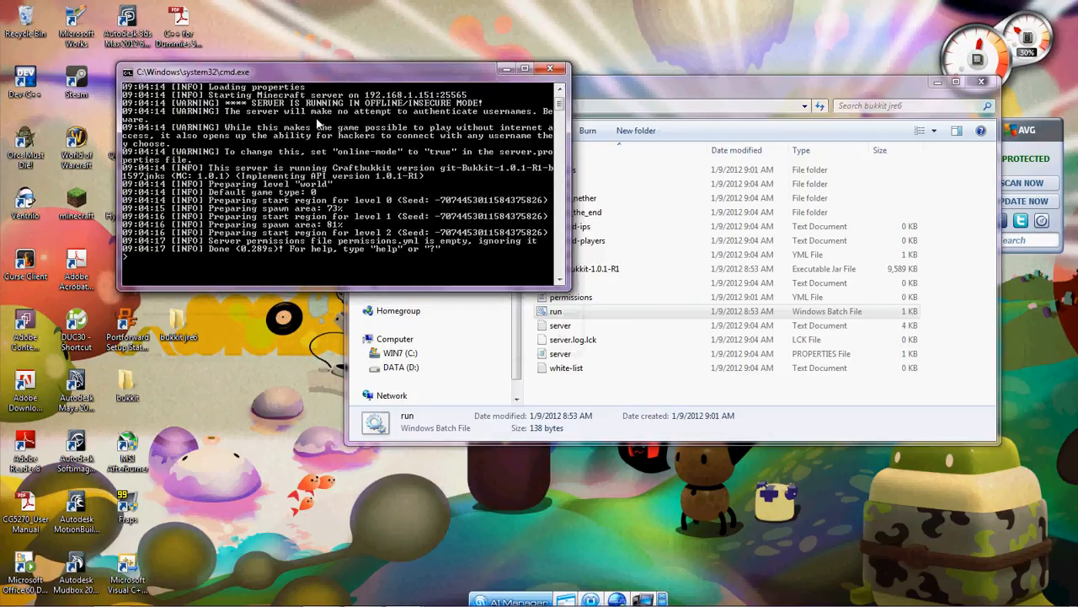
pyautogui.scroll(1, 322, 124)
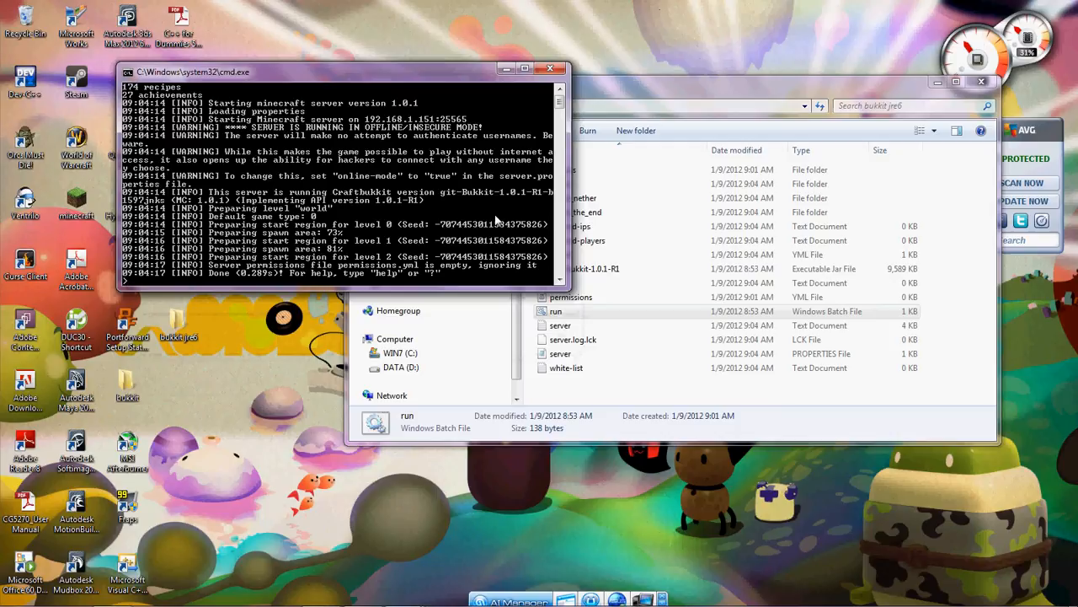
# Shut down the server with the stop command and close both its console and the bukkit jre6 folder
pyautogui.write('op')
pyautogui.press('Return')
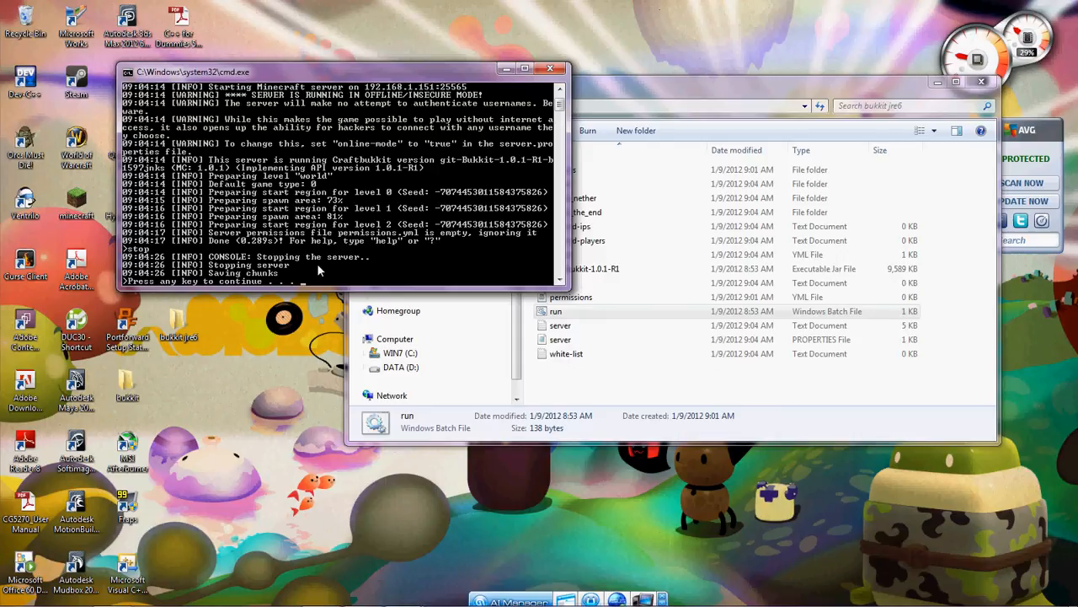
pyautogui.press('Return')
pyautogui.moveTo(854, 100); pyautogui.dragTo(758, 137)
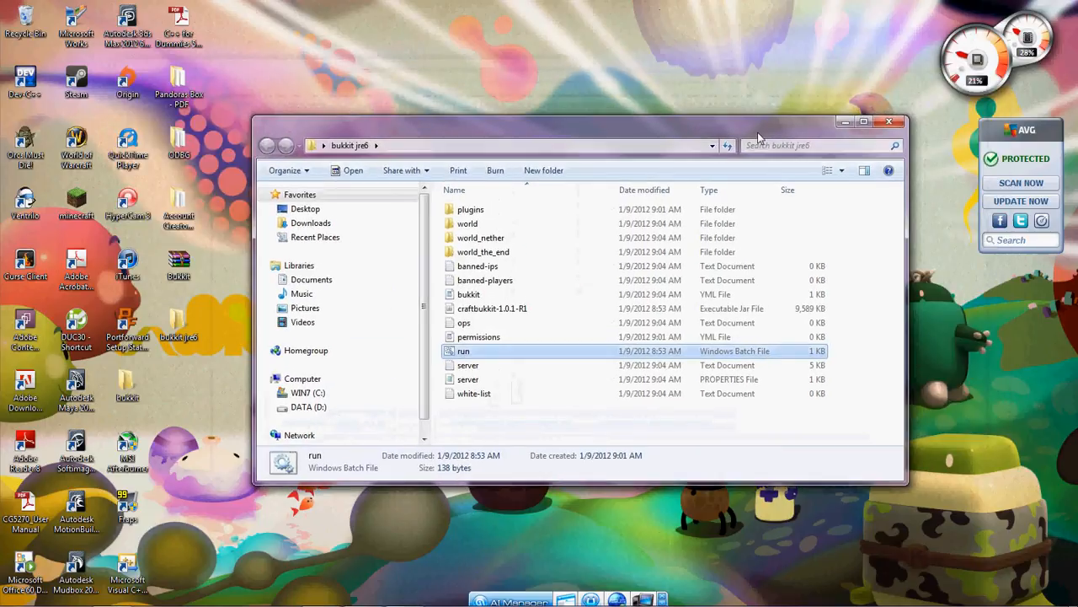
pyautogui.click(890, 123)
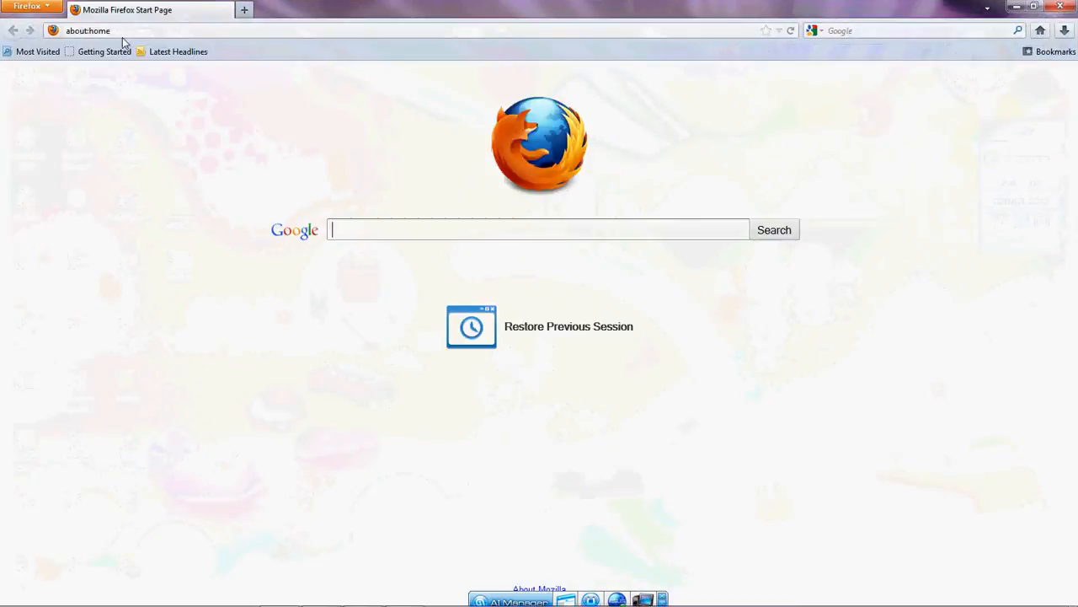
# In Firefox, open the router's page at 192.168.1.1, the default gateway address listed in the Command Prompt
pyautogui.moveTo(126, 33); pyautogui.dragTo(72, 39)
pyautogui.press('BackSpace')
pyautogui.press('BackSpace')
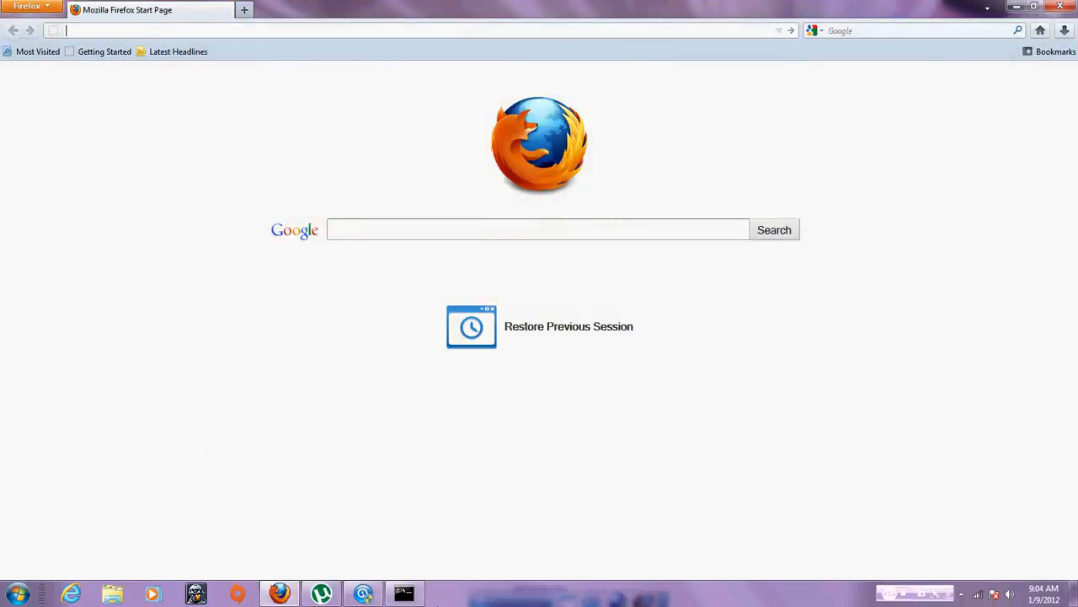
pyautogui.click(403, 593)
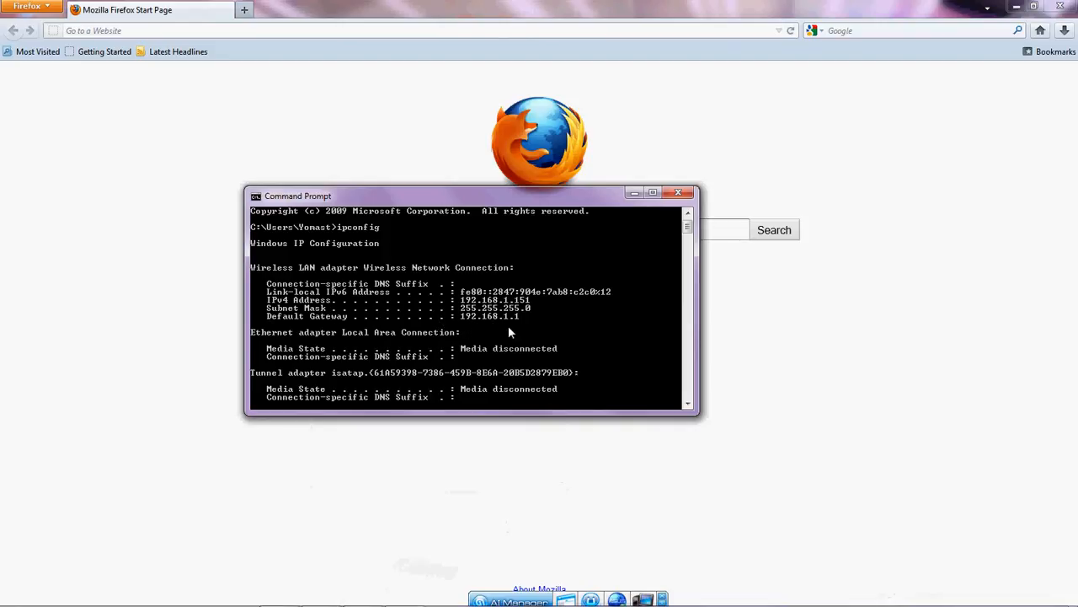
pyautogui.click(137, 30)
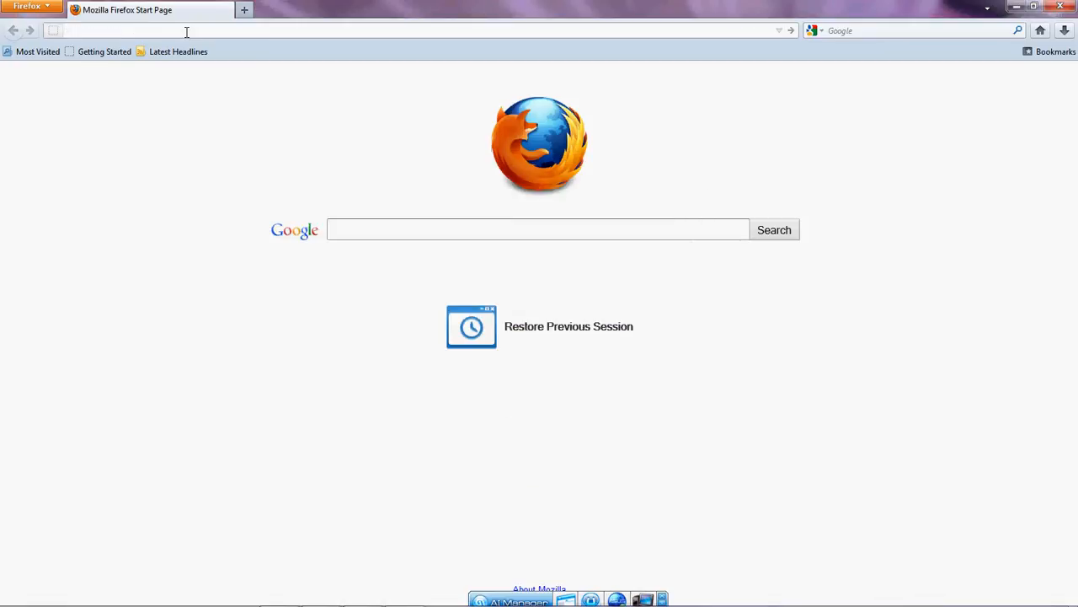
pyautogui.write('192.168')
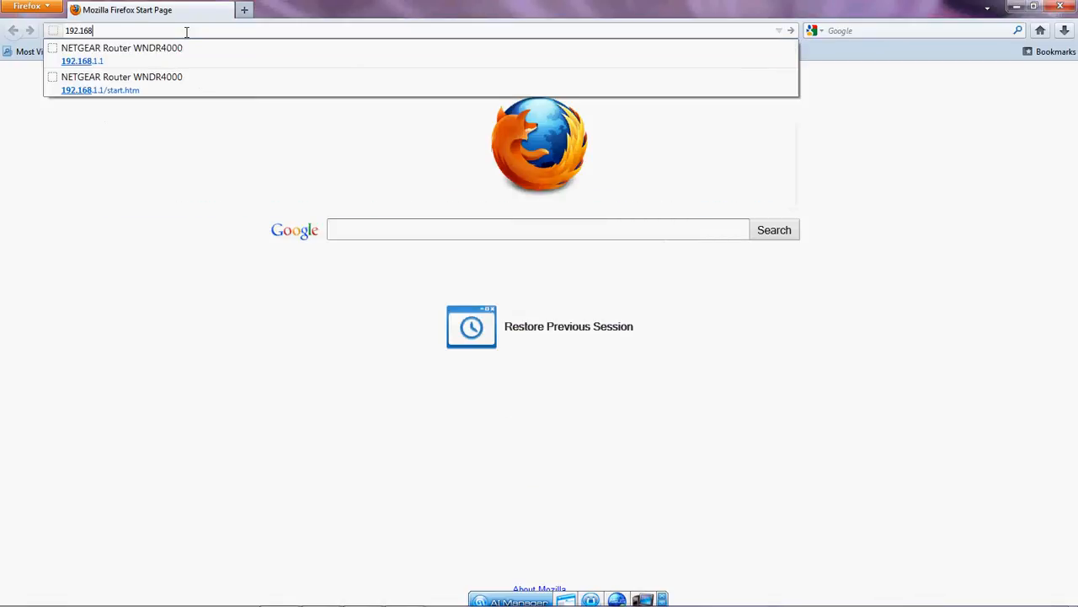
pyautogui.write('.3')
pyautogui.press('BackSpace')
pyautogui.write('.168.')
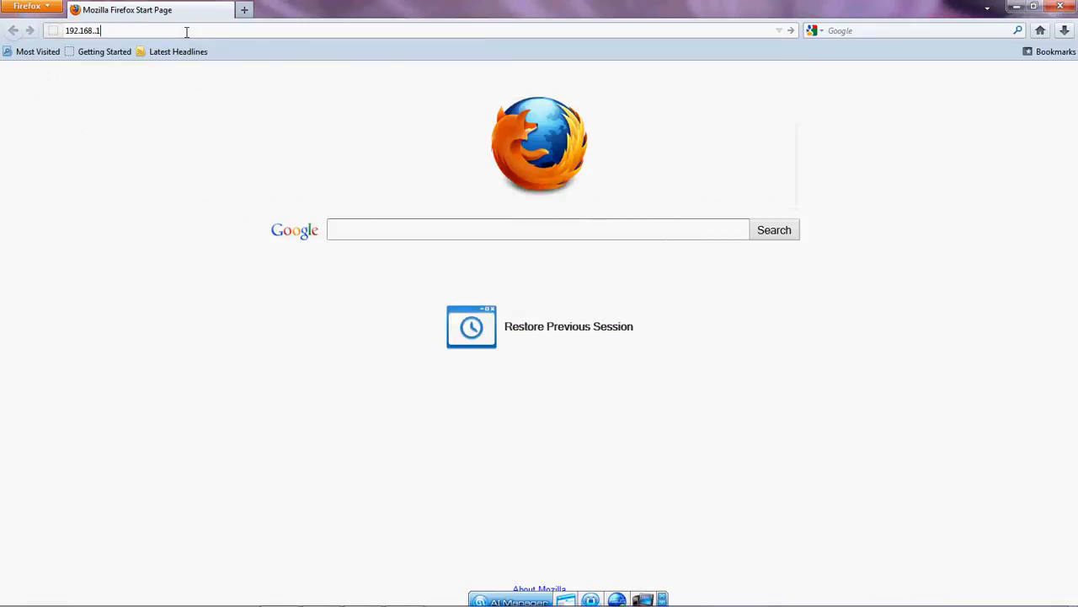
pyautogui.write('1.1')
pyautogui.press('Return')
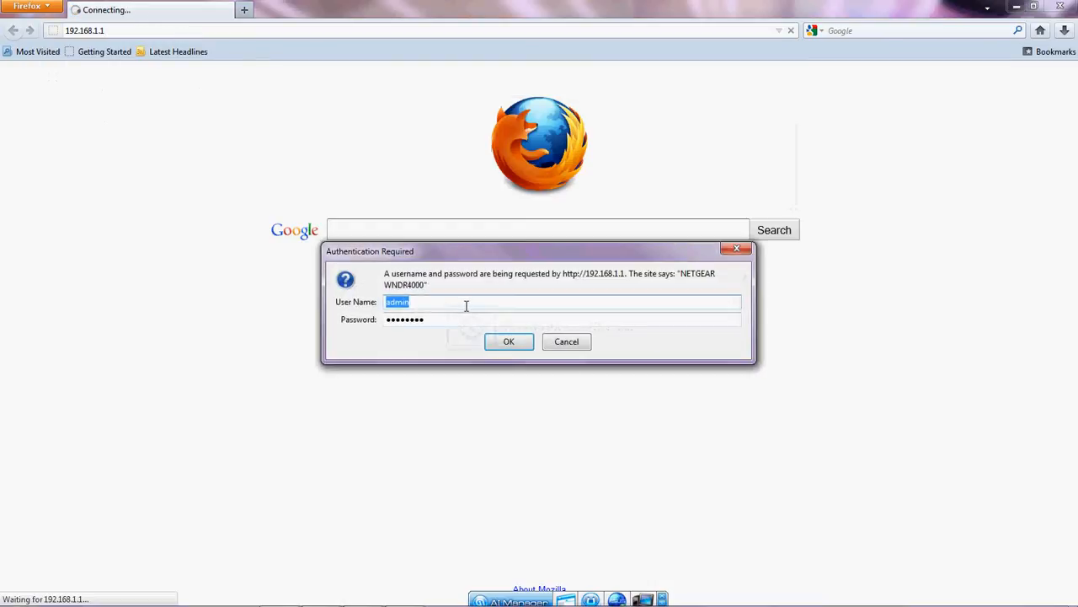
# Sign in to the NETGEAR WNDR4000 router with the prefilled admin user name and password
pyautogui.moveTo(467, 307); pyautogui.dragTo(447, 332)
pyautogui.click(470, 316)
pyautogui.moveTo(350, 255)
pyautogui.mouseDown()
pyautogui.moveTo(348, 279)
pyautogui.moveTo(339, 251)
pyautogui.moveTo(354, 262)
pyautogui.moveTo(346, 257)
pyautogui.mouseUp()
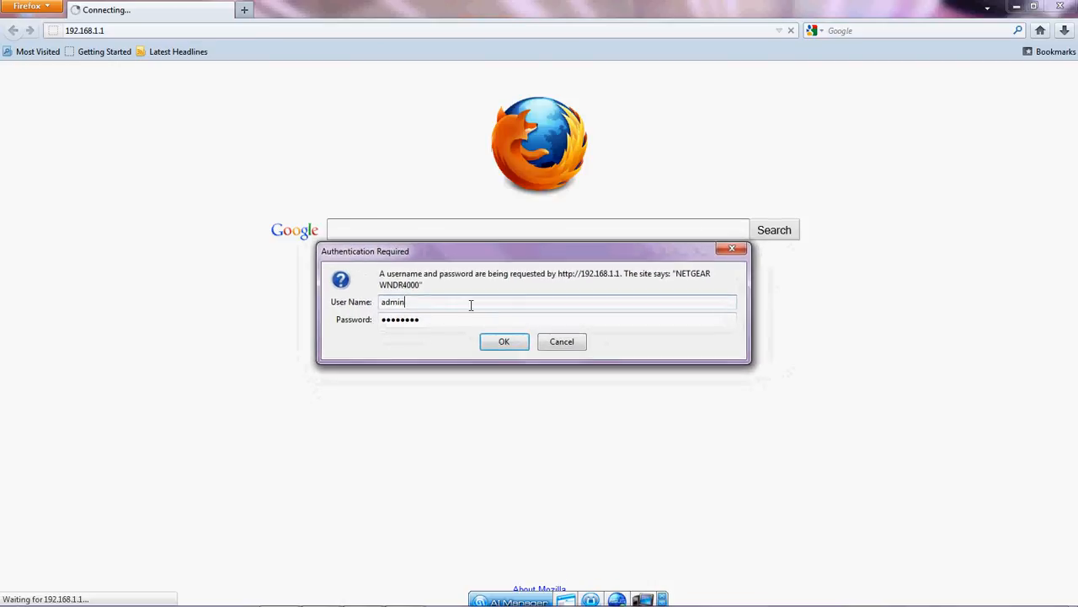
pyautogui.click(499, 343)
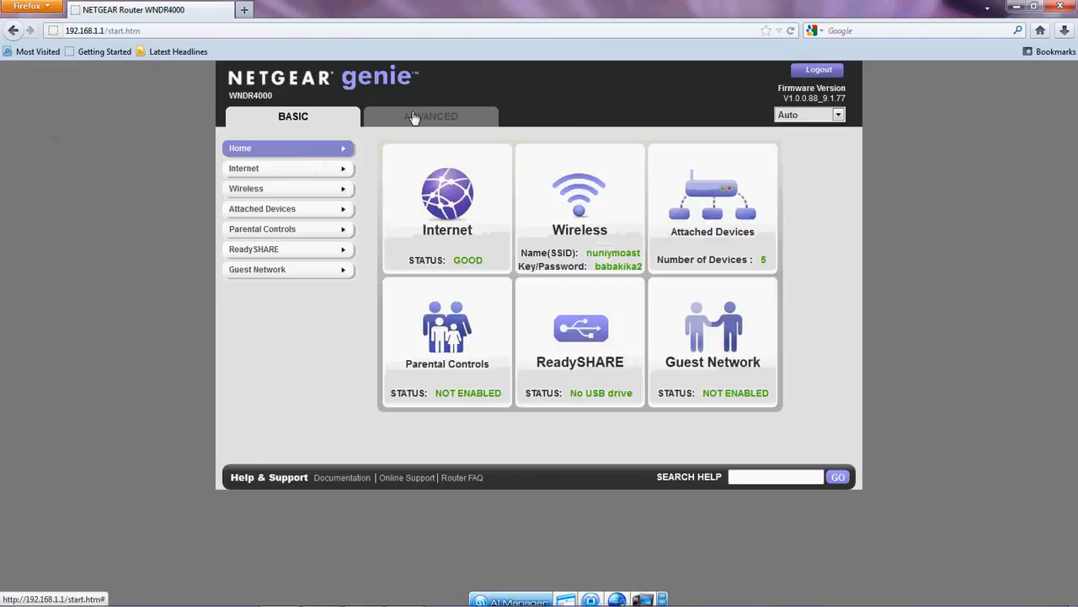
# Go to the router's advanced Port Forwarding / Port Triggering settings and start adding a custom service
pyautogui.click(408, 115)
pyautogui.click(236, 287)
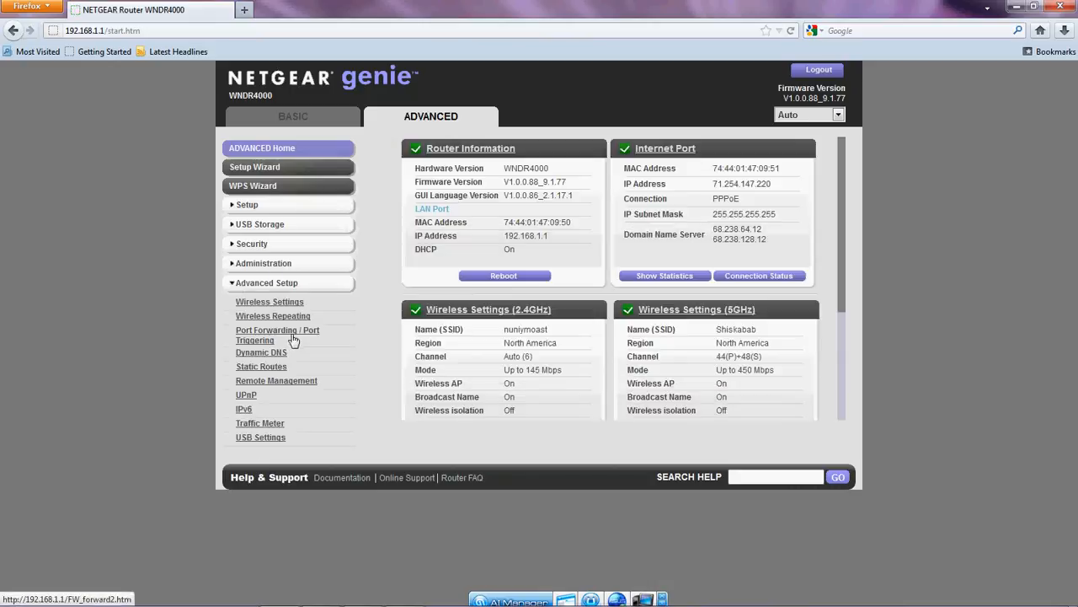
pyautogui.click(292, 336)
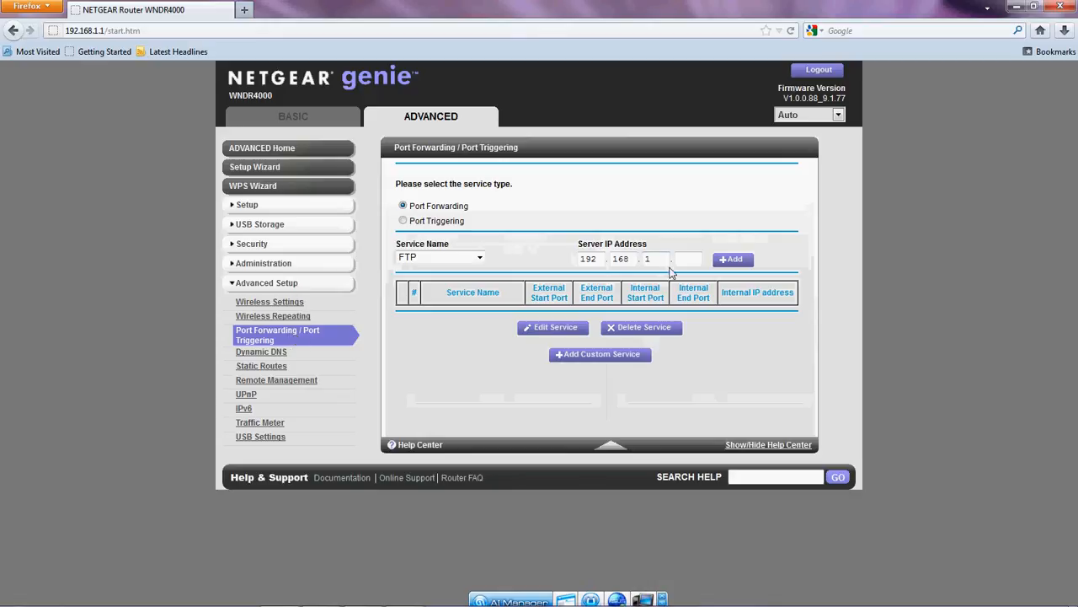
pyautogui.click(558, 357)
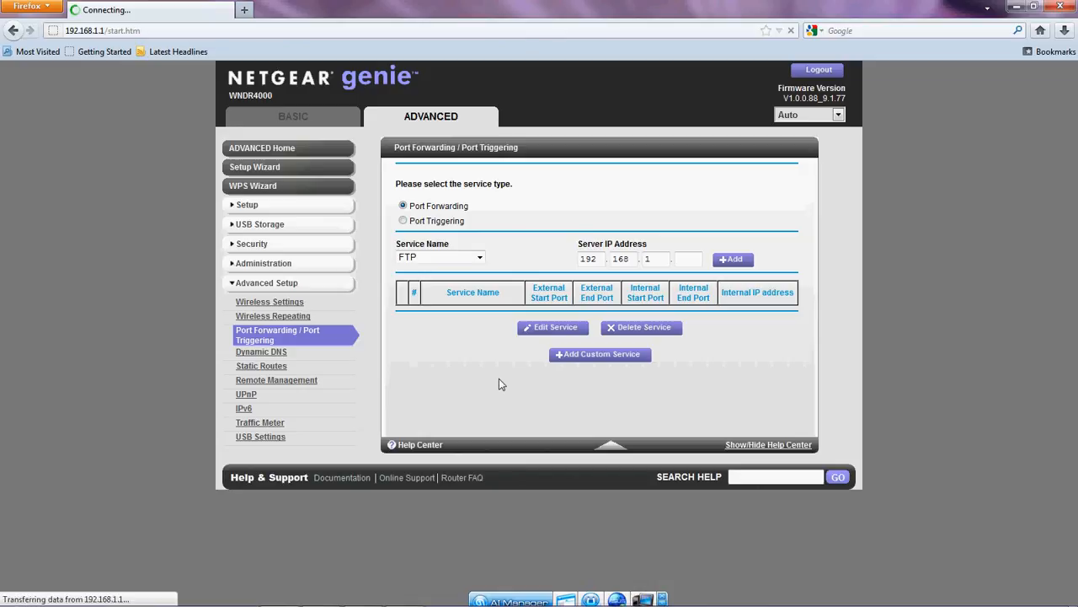
pyautogui.click(598, 364)
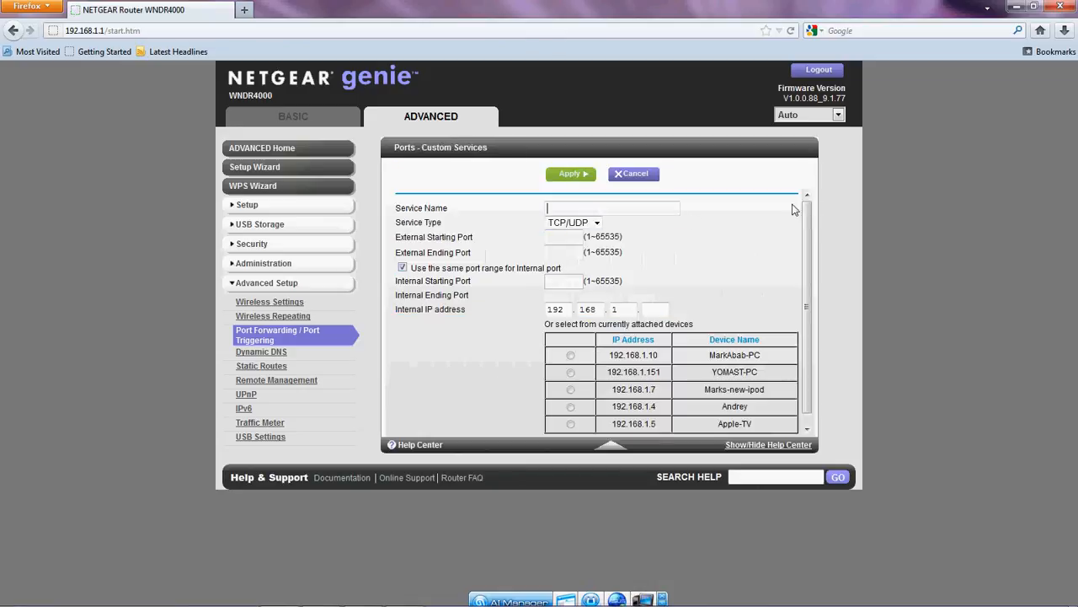
# Name the custom service Minecraft and set its external starting and ending ports to 25565
pyautogui.write('Minecraf')
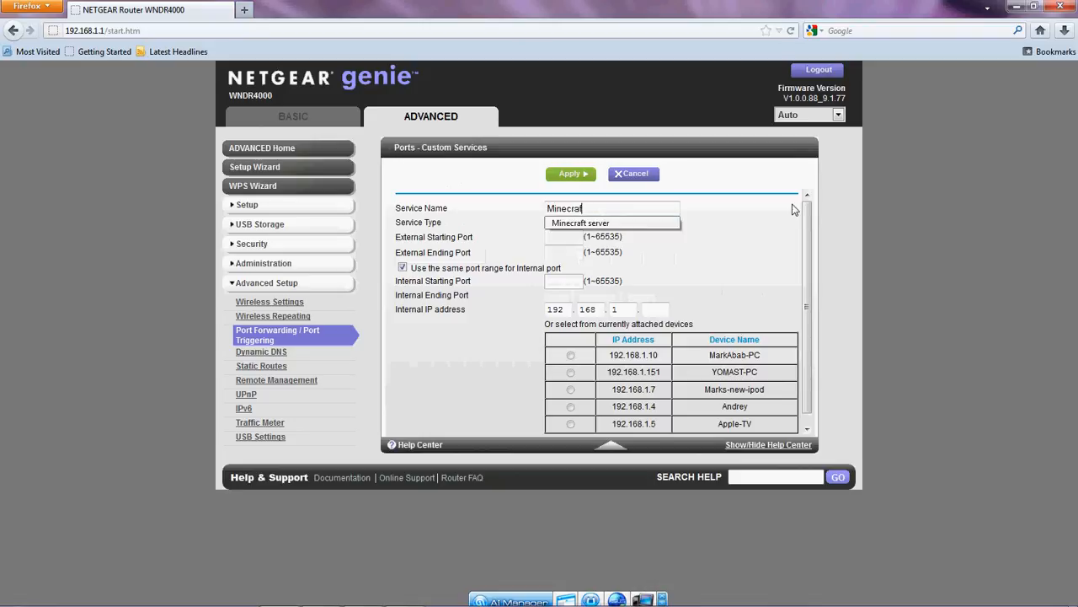
pyautogui.write('t')
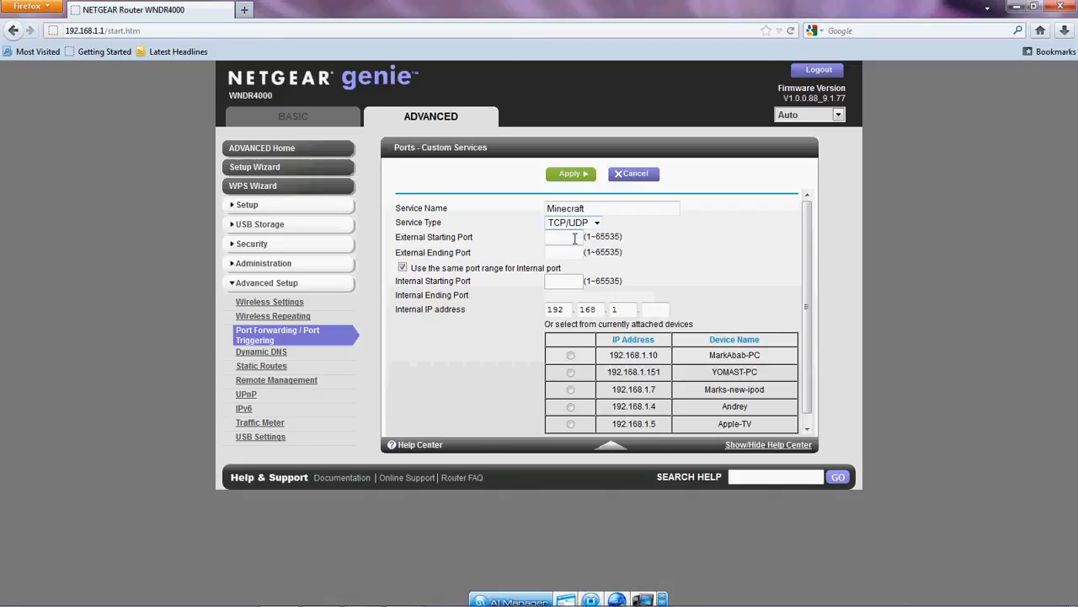
pyautogui.click(575, 238)
pyautogui.write('2556')
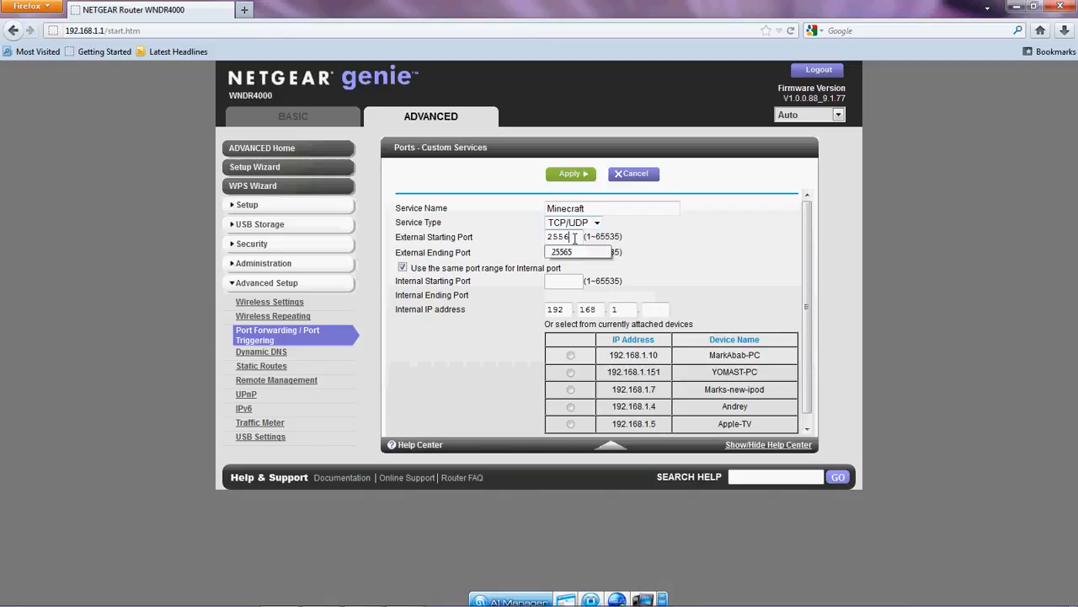
pyautogui.write('5')
pyautogui.press('Tab')
pyautogui.write('255')
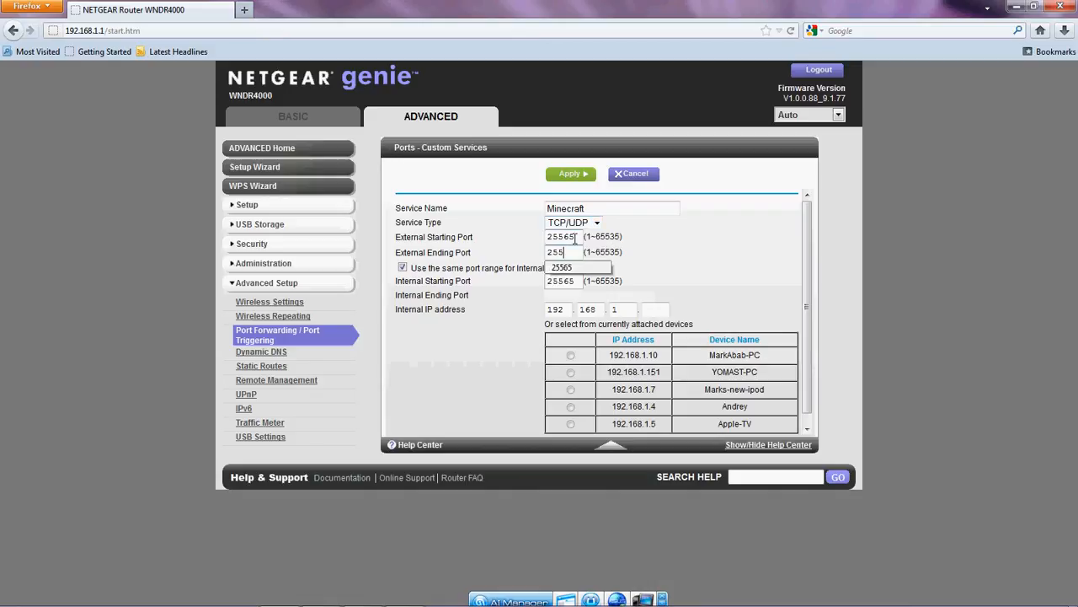
pyautogui.write('65')
pyautogui.press('Tab')
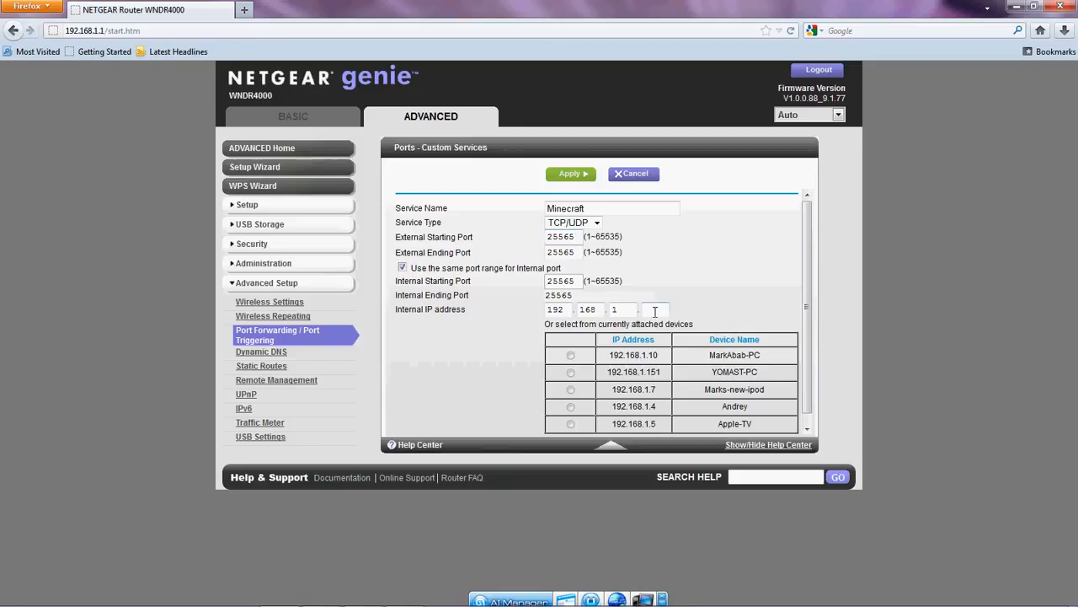
# Set the service's internal IP address to 192.168.1.151, the IPv4 address listed in the Command Prompt, and apply the service
pyautogui.moveTo(402, 310); pyautogui.dragTo(479, 315)
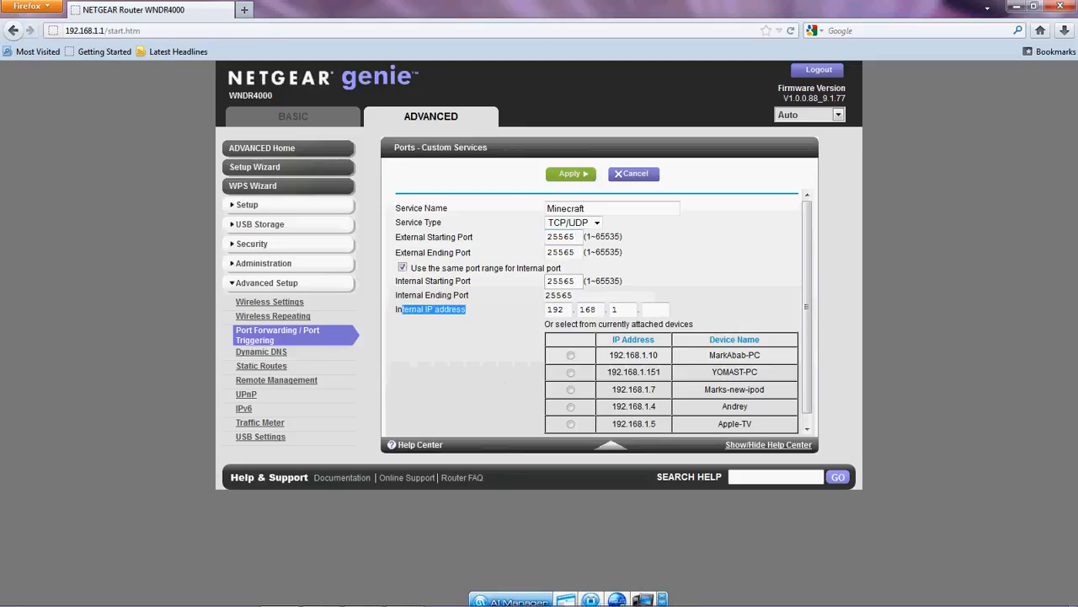
pyautogui.click(404, 597)
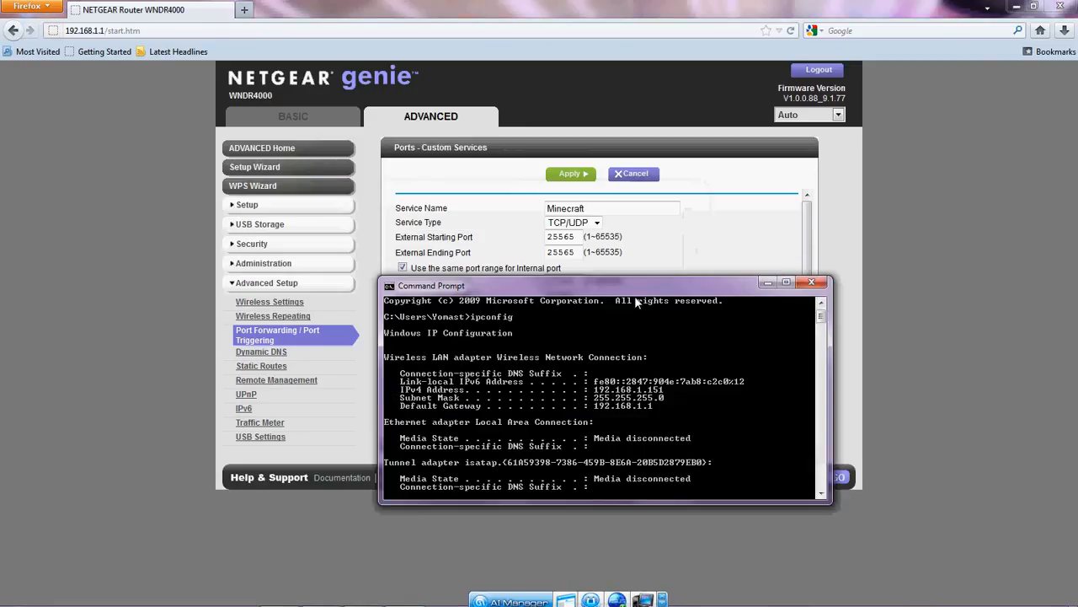
pyautogui.moveTo(634, 285); pyautogui.dragTo(674, 328)
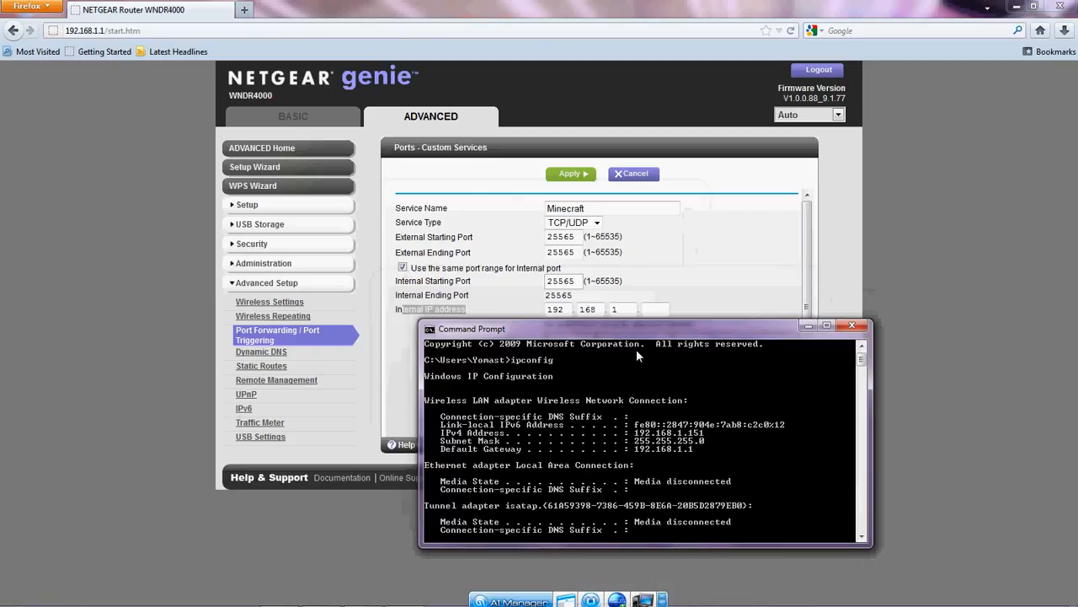
pyautogui.click(647, 308)
pyautogui.write('151')
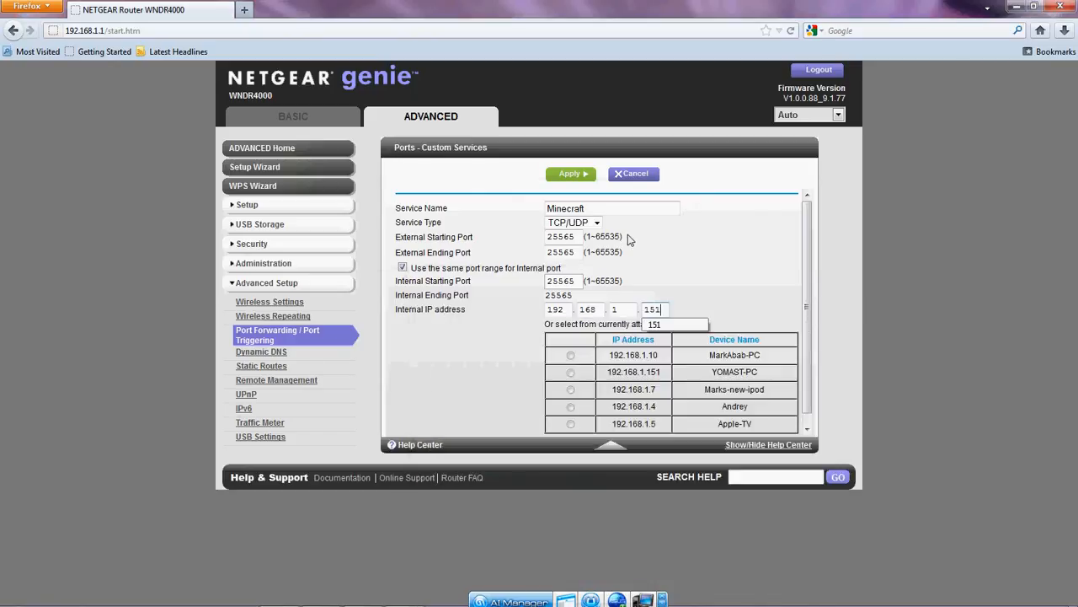
pyautogui.scroll(-1, 636, 227)
pyautogui.scroll(1, 645, 218)
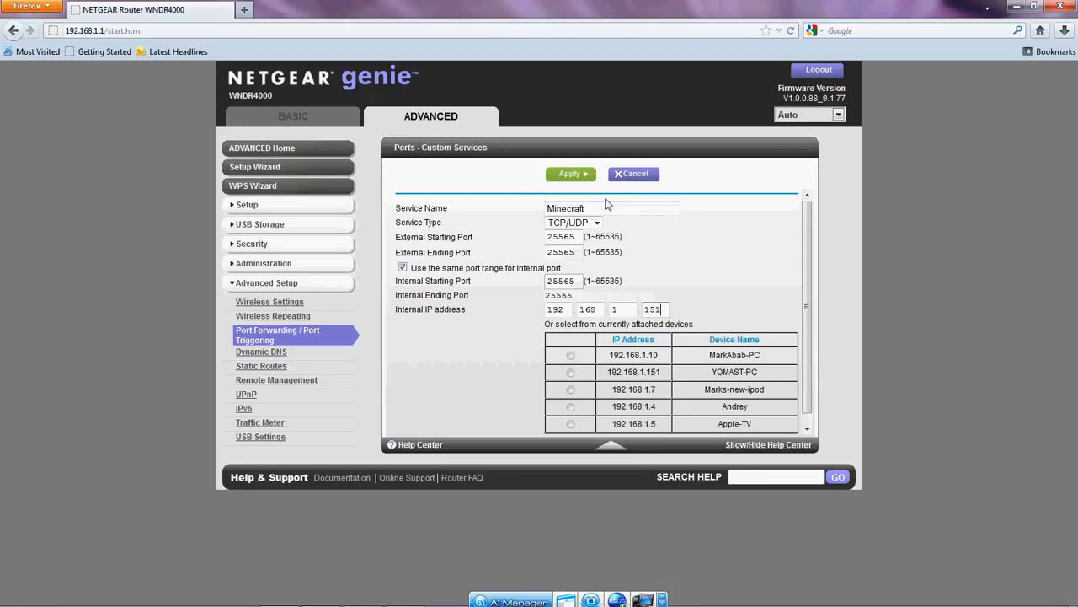
pyautogui.click(571, 173)
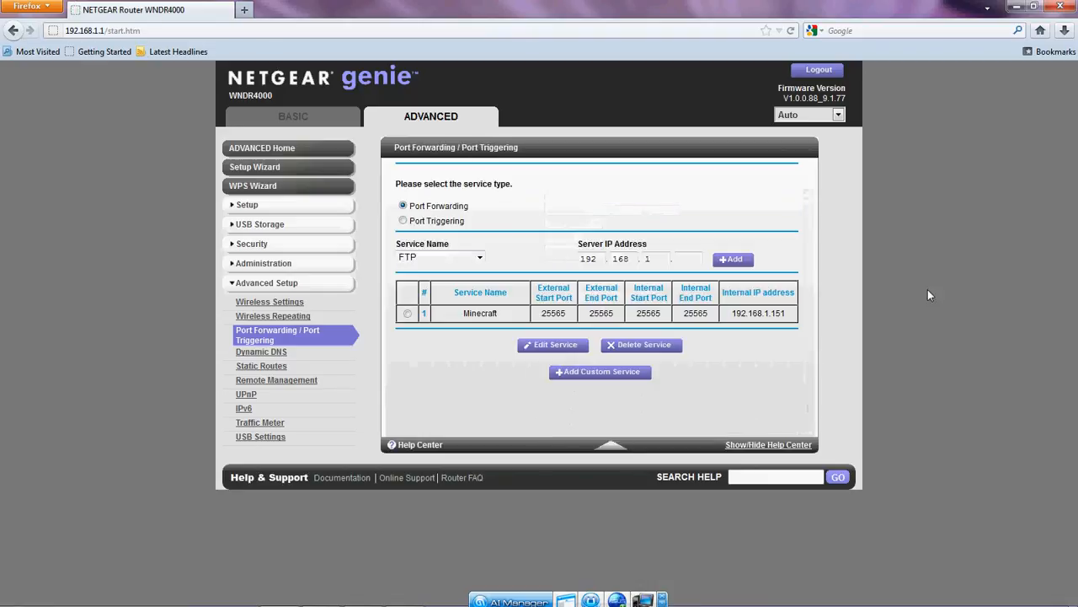
# Close the router page in Firefox and minimize the Command Prompt to clear the desktop
pyautogui.moveTo(792, 317); pyautogui.dragTo(634, 327)
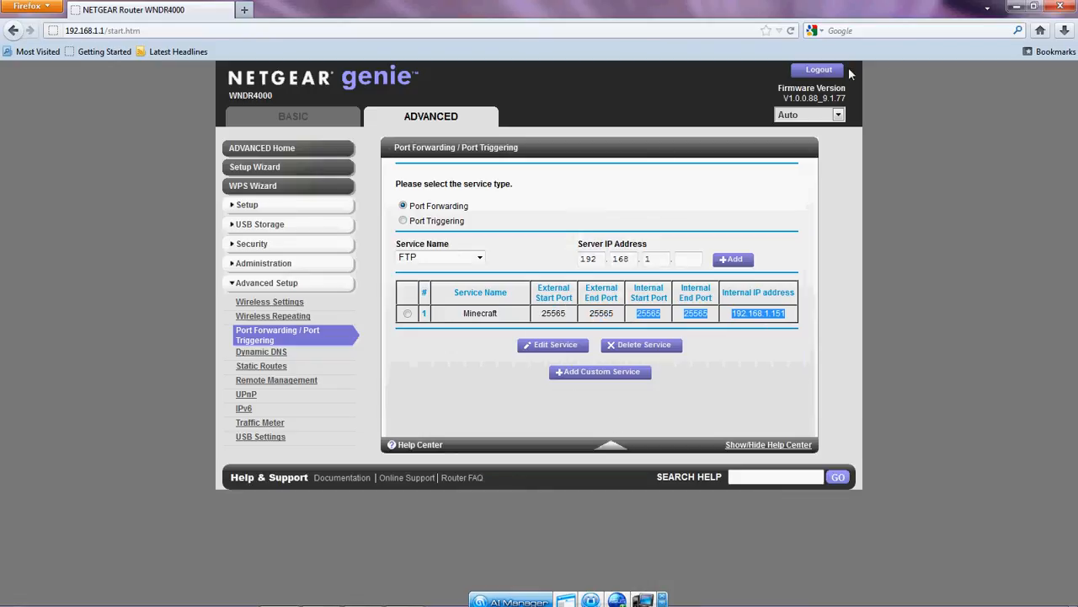
pyautogui.click(1064, 7)
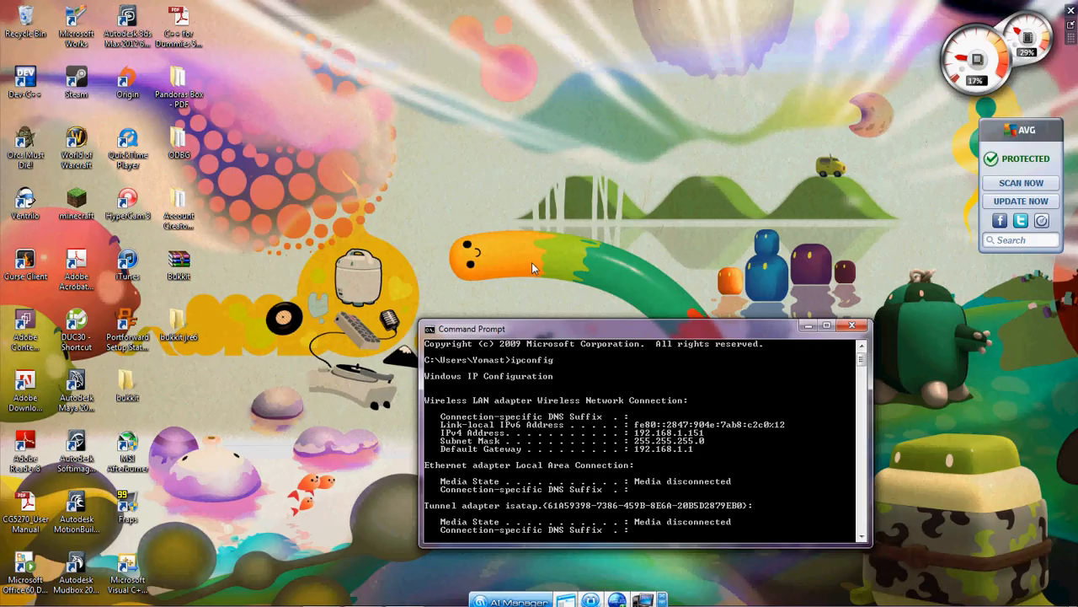
pyautogui.click(806, 327)
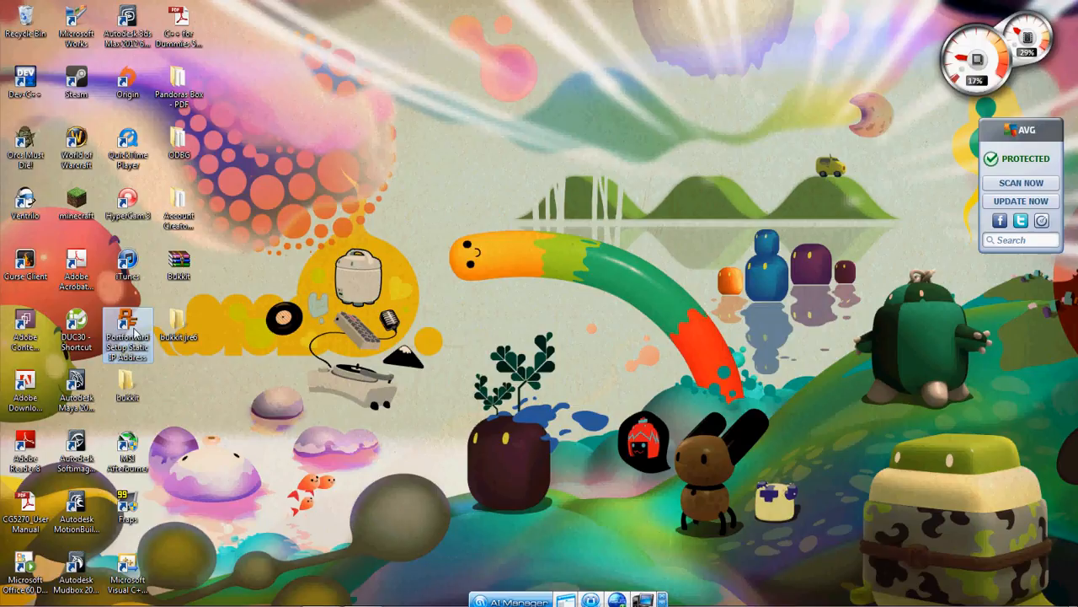
# Open Portforward Setup Static IP Address and make the Wireless Network Connection's address dynamic, applying the network change
pyautogui.doubleClick(134, 331)
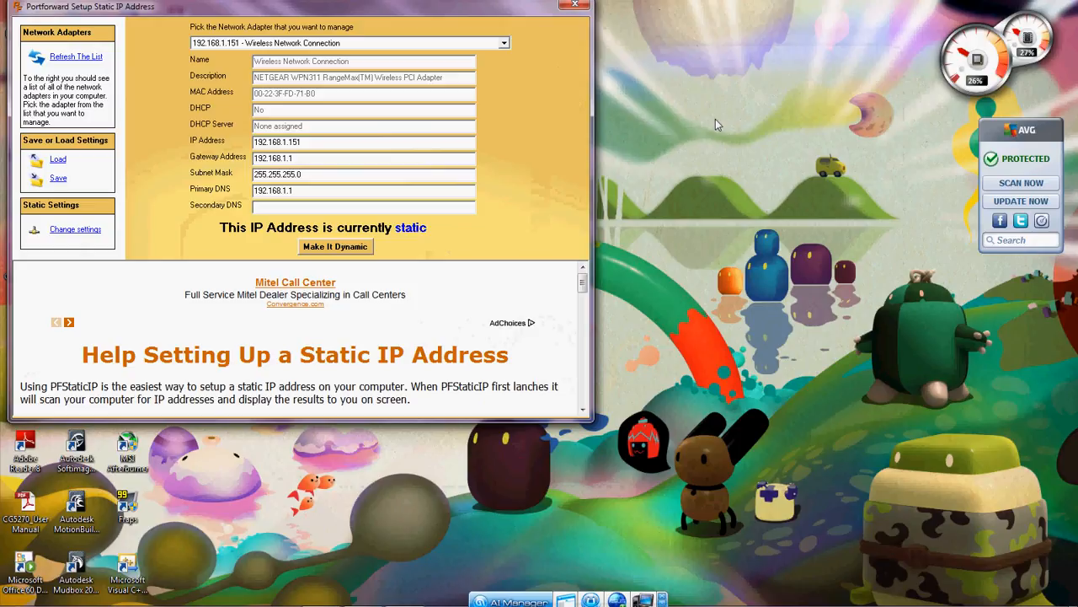
pyautogui.moveTo(334, 9); pyautogui.dragTo(515, 71)
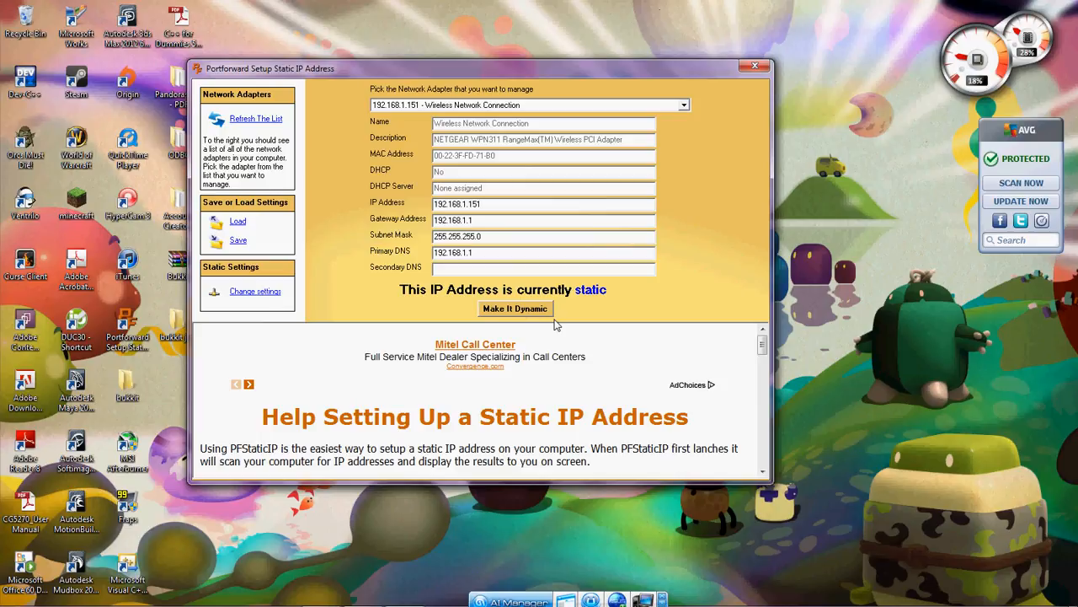
pyautogui.click(531, 310)
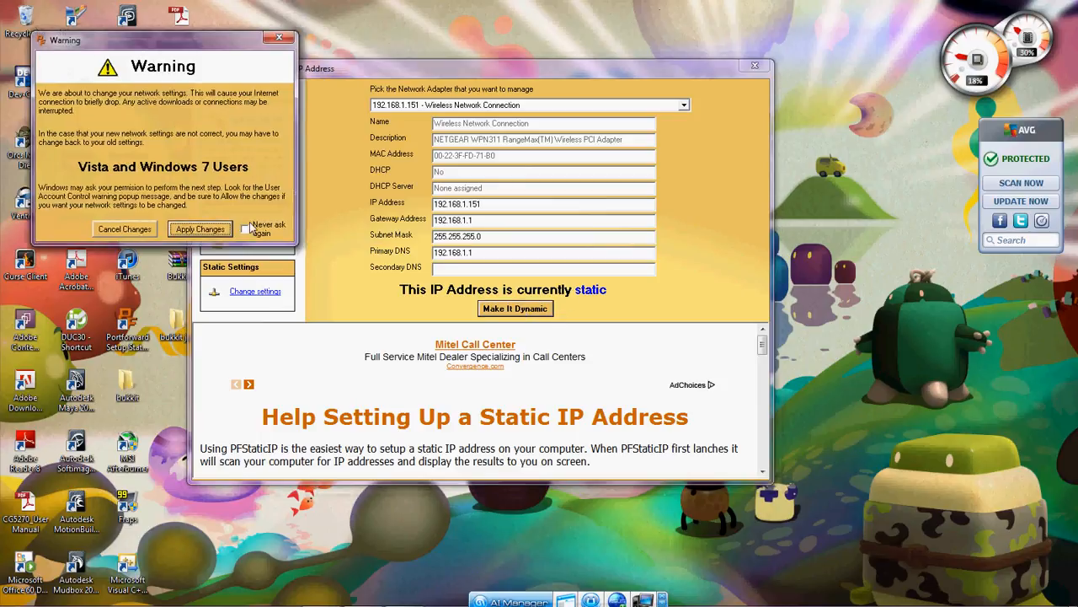
pyautogui.click(200, 229)
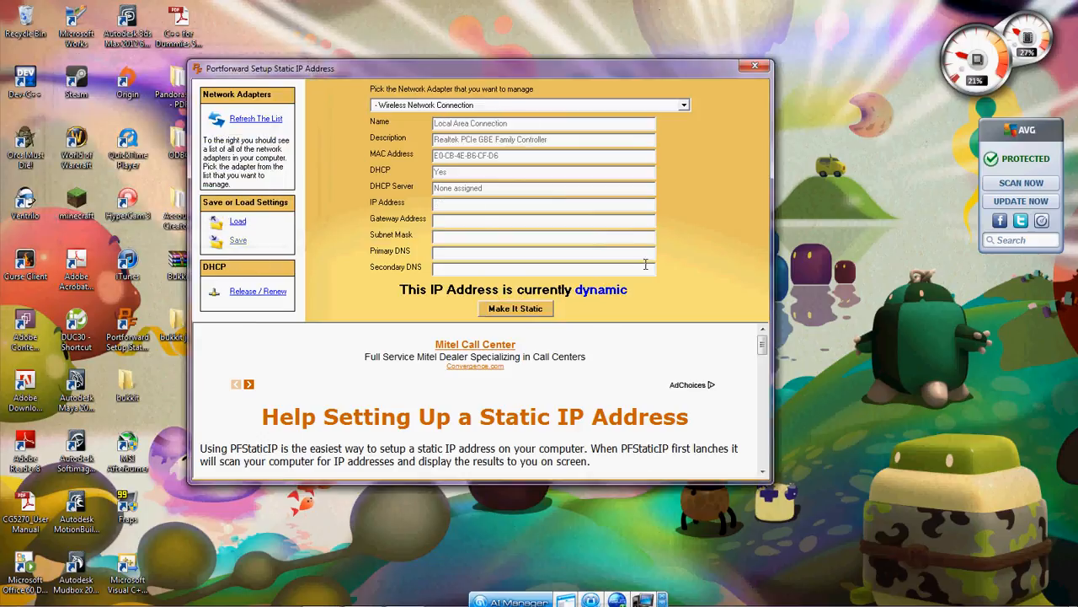
# Try to make the Wireless Network Connection's IP address static using the recommended value
pyautogui.click(686, 107)
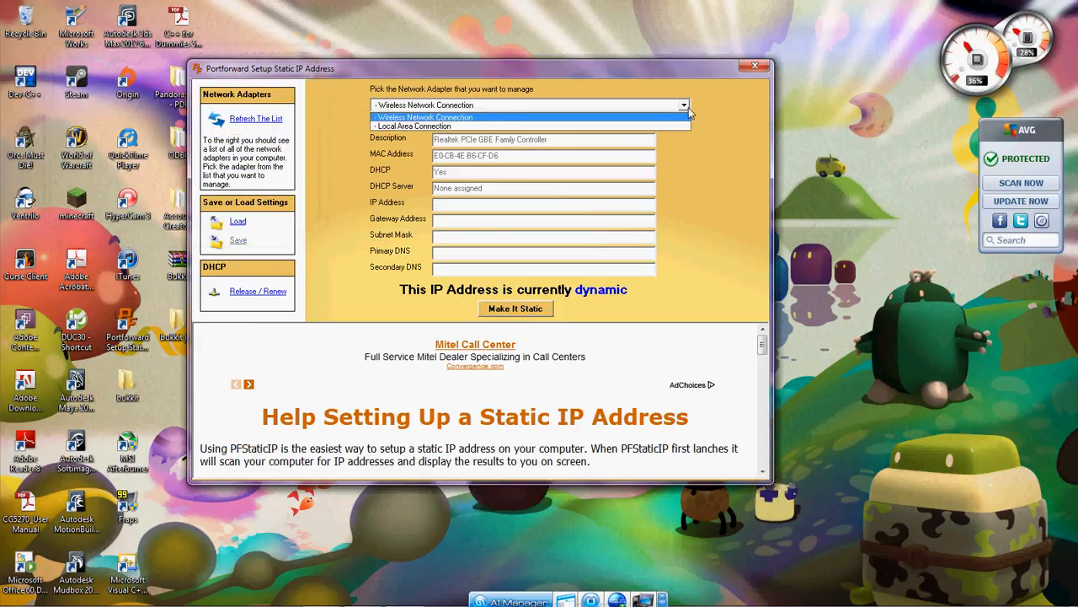
pyautogui.click(689, 109)
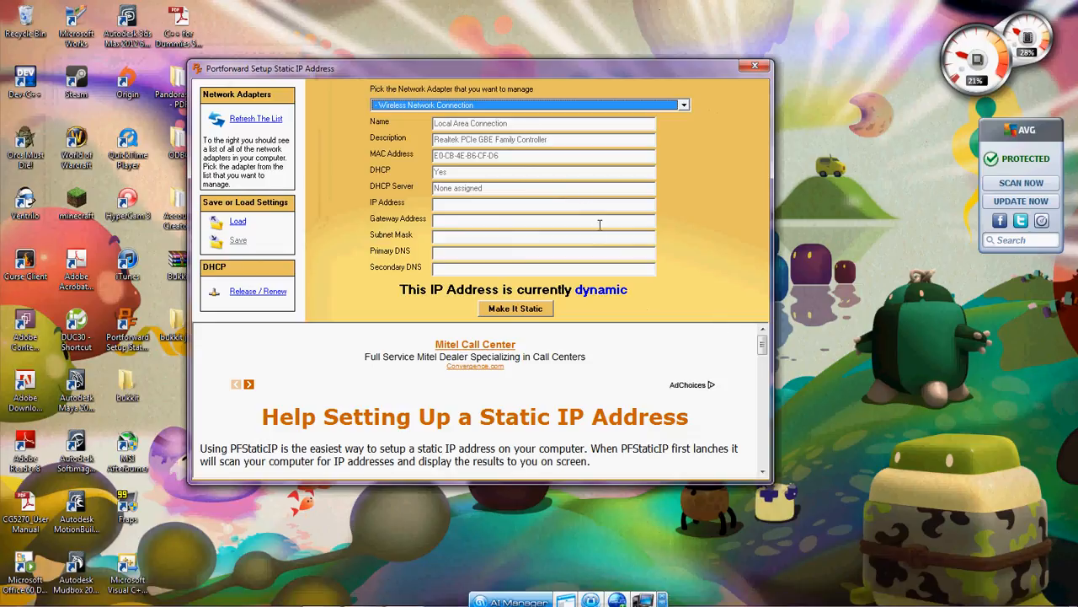
pyautogui.click(533, 310)
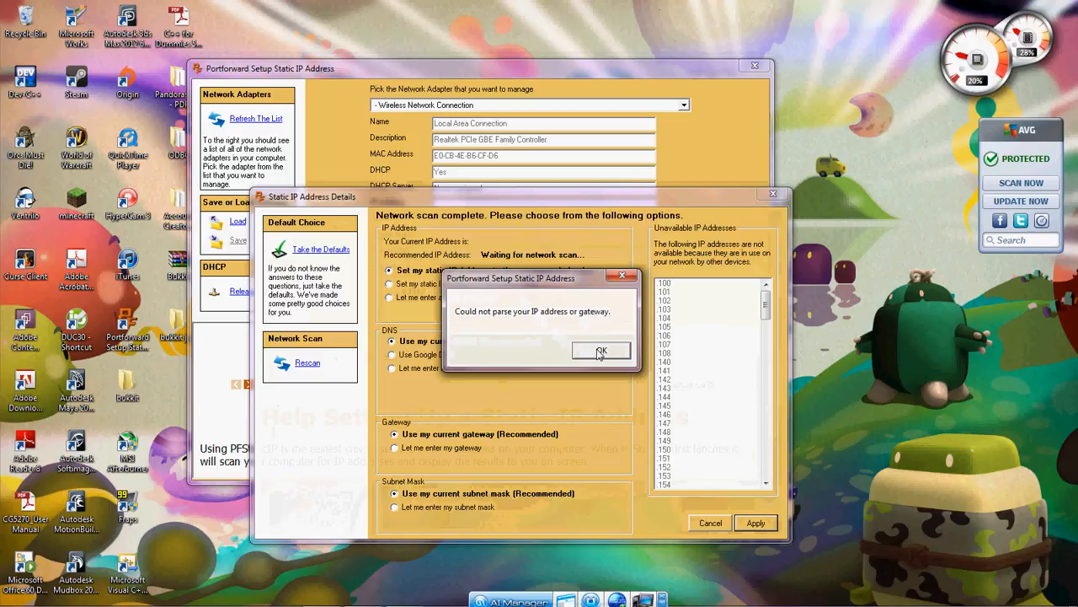
pyautogui.click(600, 352)
pyautogui.moveTo(501, 196); pyautogui.dragTo(468, 87)
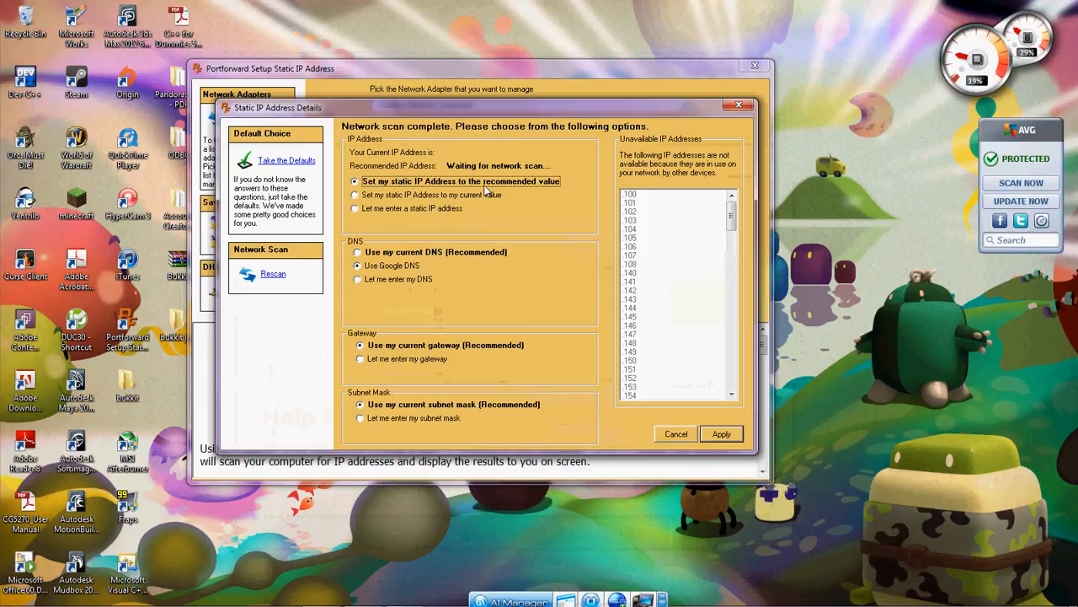
pyautogui.moveTo(962, 600)
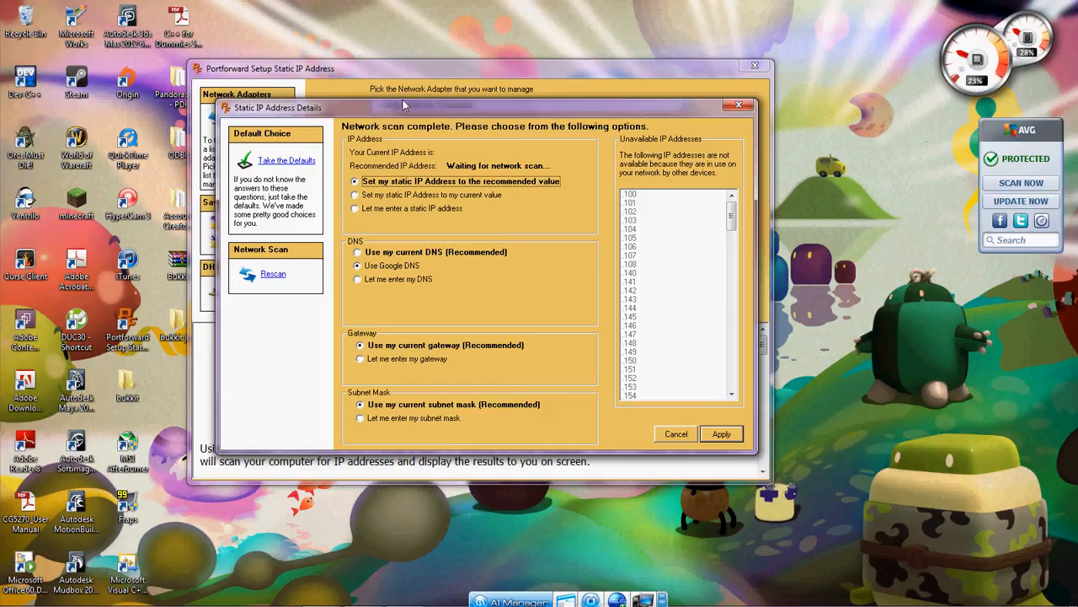
pyautogui.moveTo(403, 102); pyautogui.dragTo(415, 157)
pyautogui.click(733, 490)
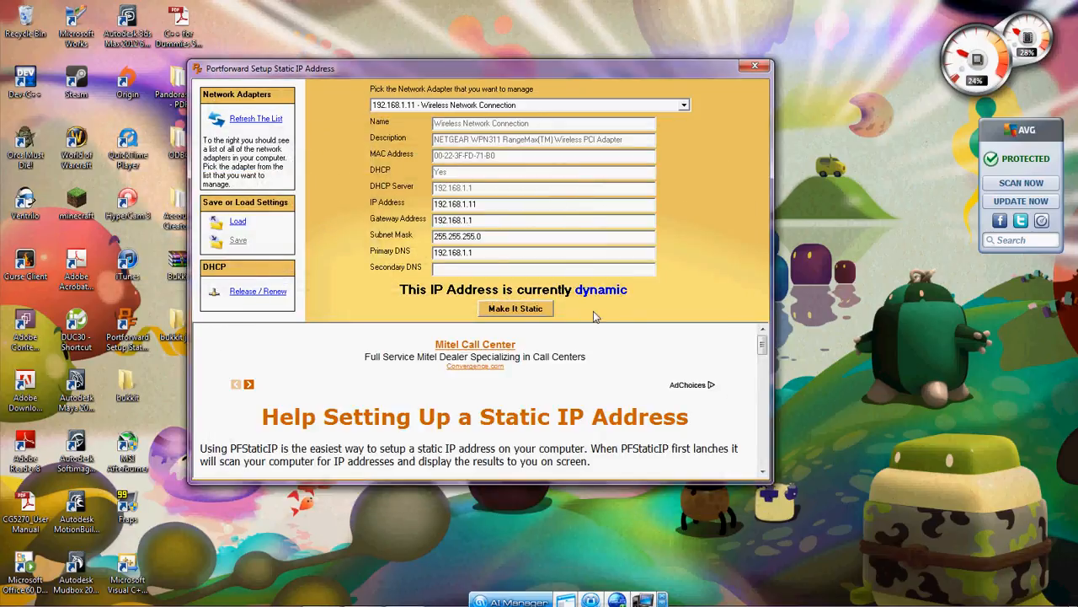
# Make the wireless adapter's address static at the recommended 192.168.1.150, with the current DNS, gateway and subnet mask, and apply the changes
pyautogui.click(515, 310)
pyautogui.moveTo(491, 199); pyautogui.dragTo(467, 65)
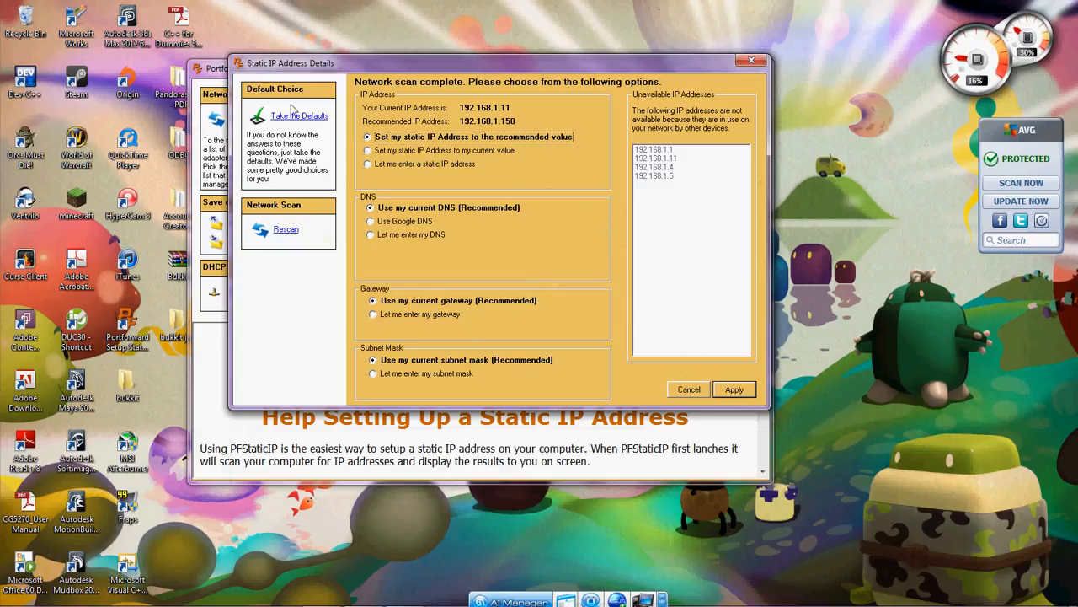
pyautogui.click(735, 390)
pyautogui.click(182, 211)
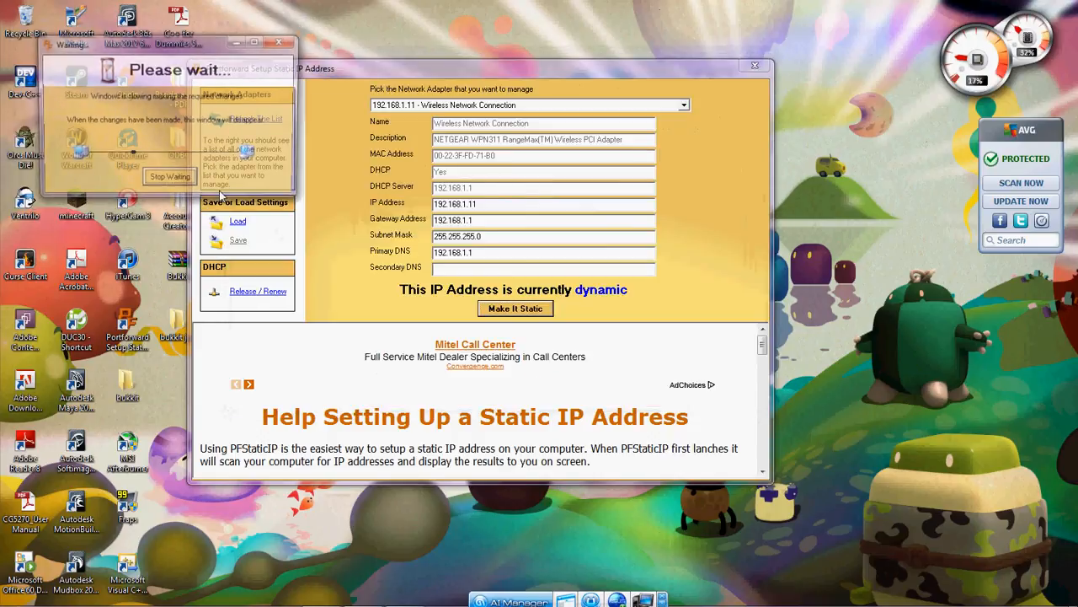
# Open a new Command Prompt and run ipconfig to check the computer's network addresses
pyautogui.rightClick(812, 600)
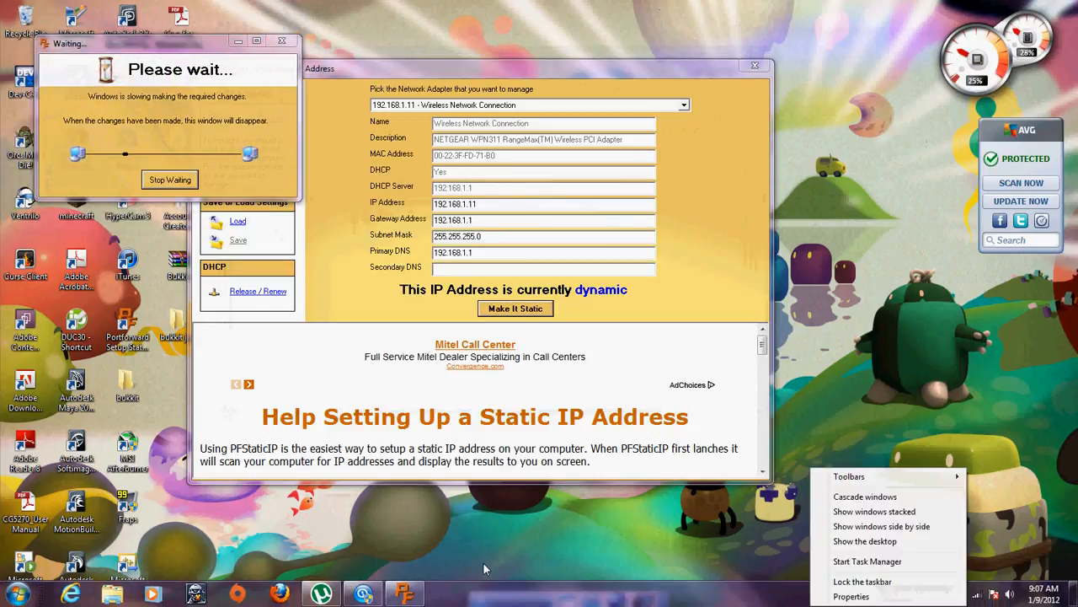
pyautogui.click(488, 601)
pyautogui.click(17, 594)
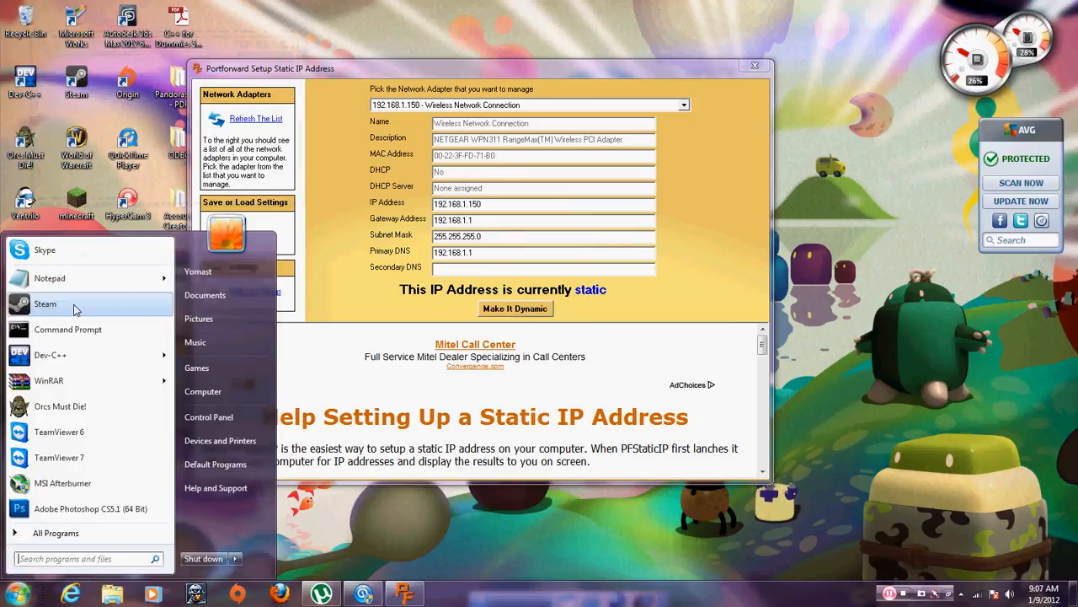
pyautogui.click(68, 330)
pyautogui.moveTo(299, 102); pyautogui.dragTo(602, 317)
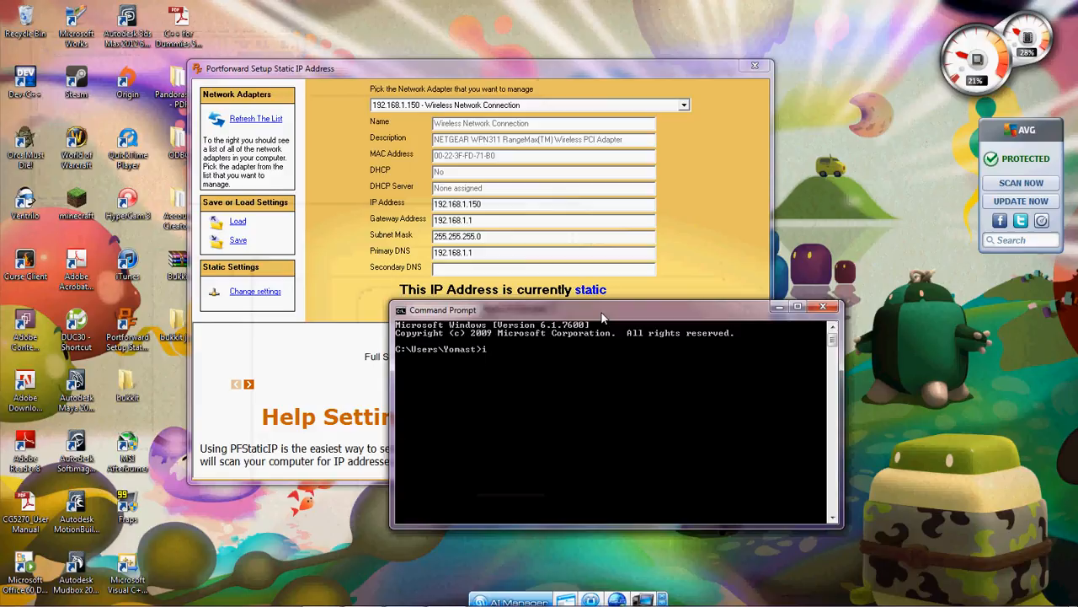
pyautogui.write('ipconfg')
pyautogui.press('Return')
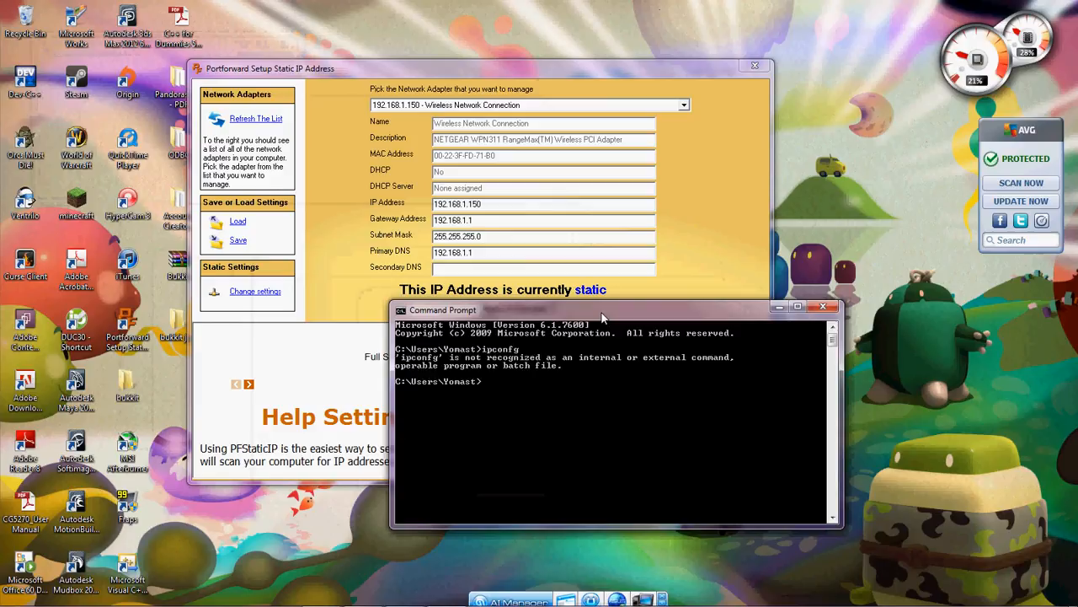
pyautogui.write('ipconfig')
pyautogui.press('Return')
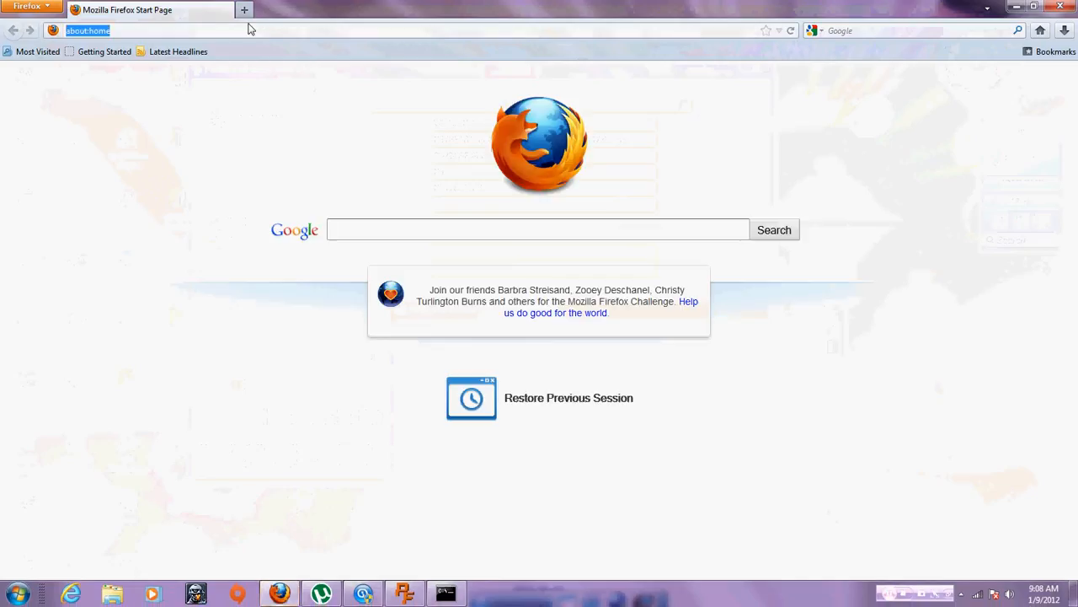
# Open 192.168.1.1 in Firefox, sign in to the router with the prefilled credentials, and proceed despite the other logged-in device
pyautogui.write('192.16')
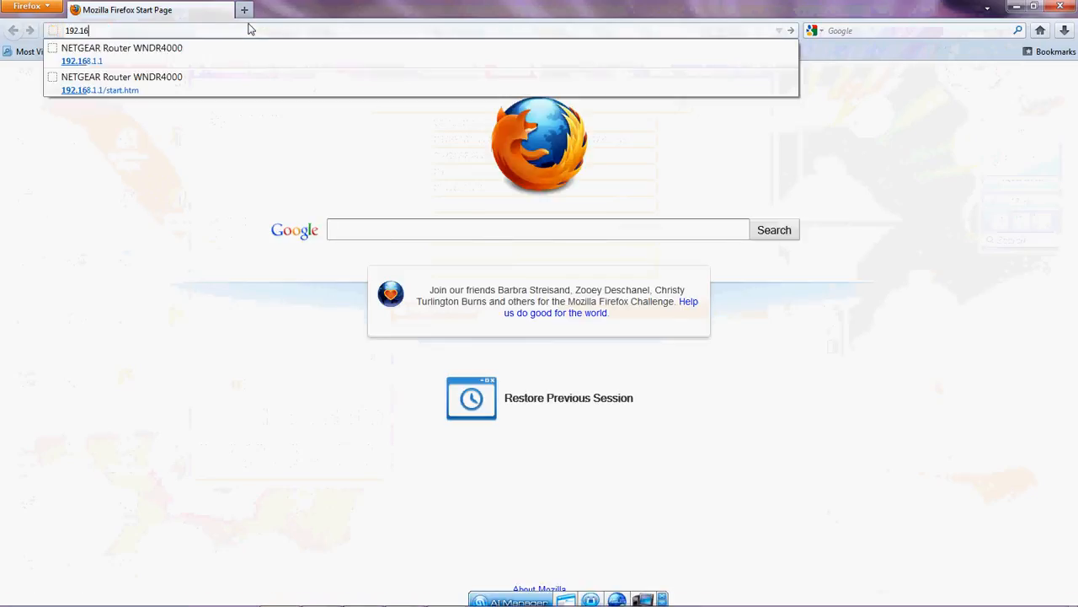
pyautogui.write('8.1.1')
pyautogui.press('Return')
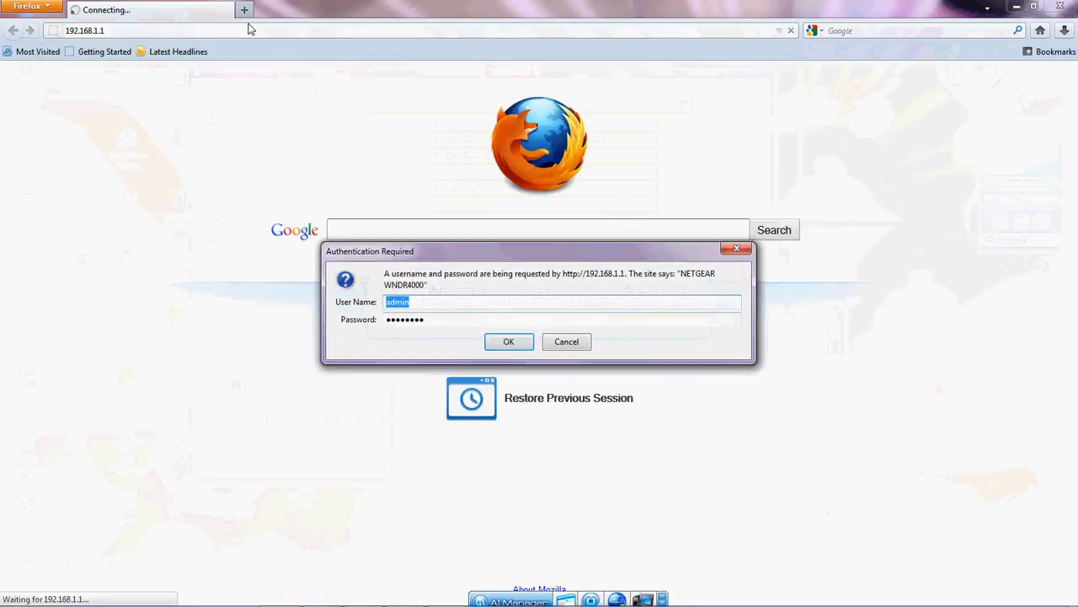
pyautogui.click(510, 339)
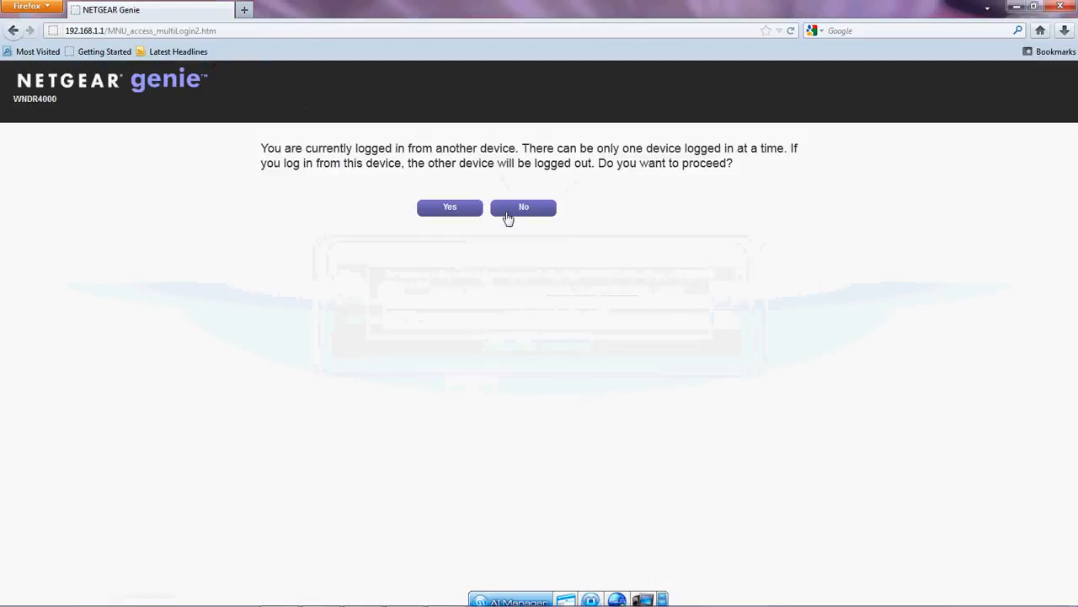
pyautogui.click(445, 213)
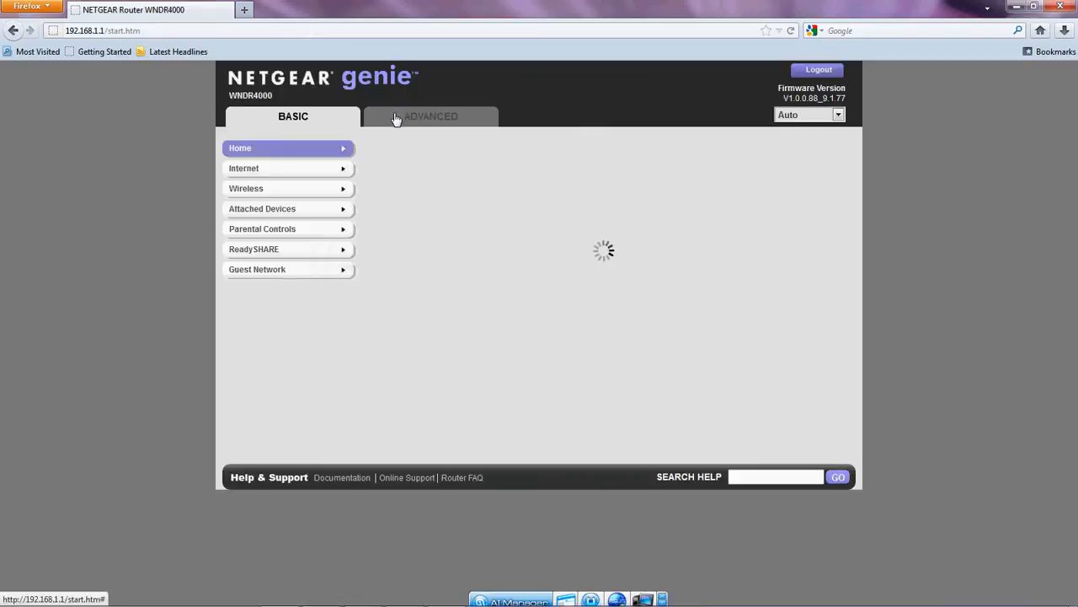
# Open the router's advanced Port Forwarding / Port Triggering settings
pyautogui.click(396, 119)
pyautogui.click(286, 284)
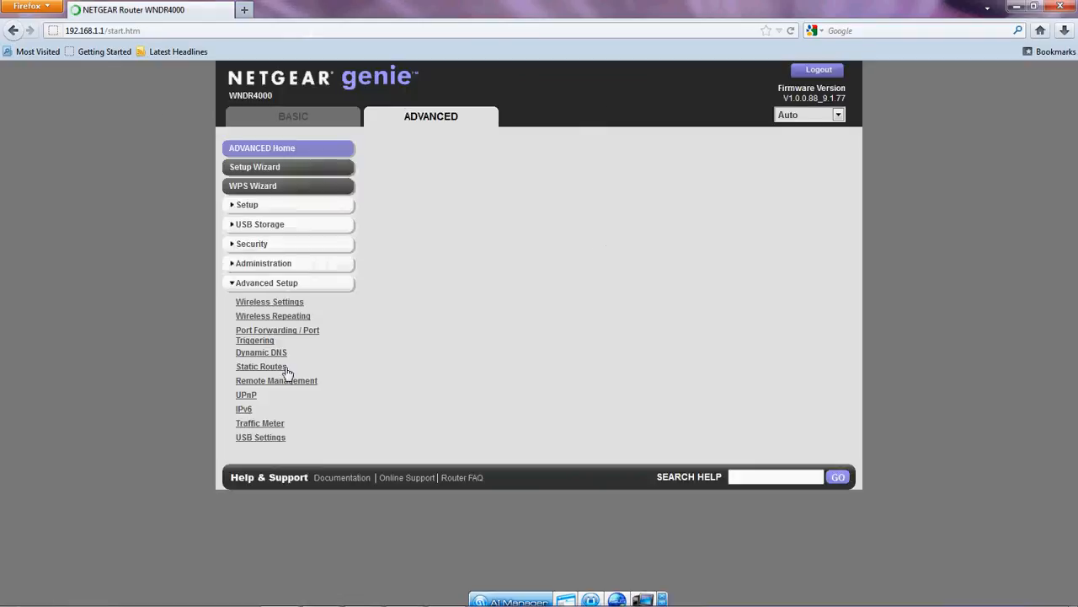
pyautogui.click(277, 340)
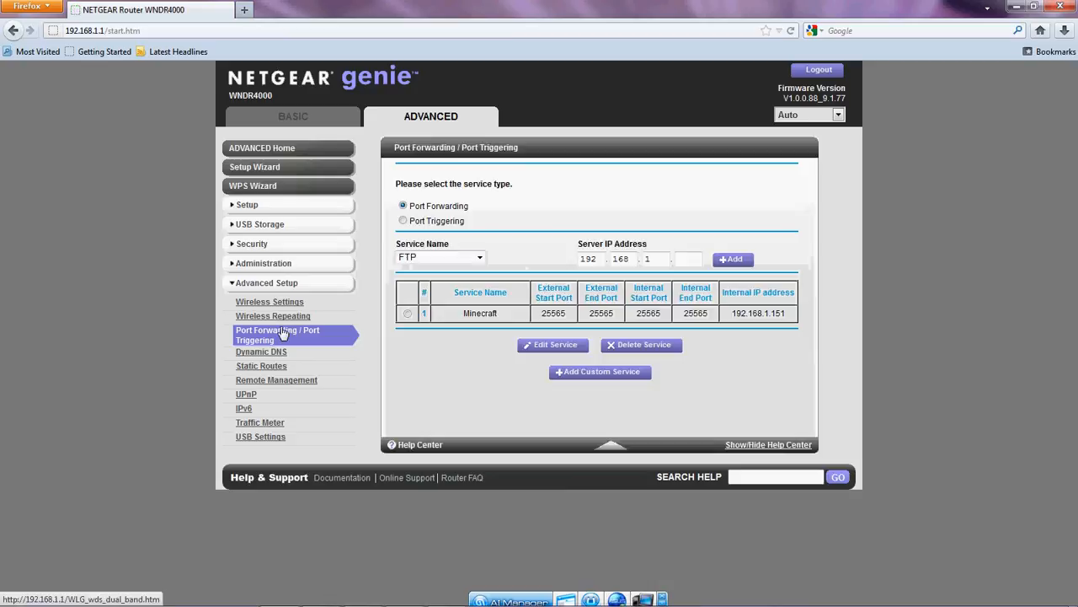
# Edit the Minecraft port forwarding service so its internal IP address is 192.168.1.150, and apply the change
pyautogui.click(408, 313)
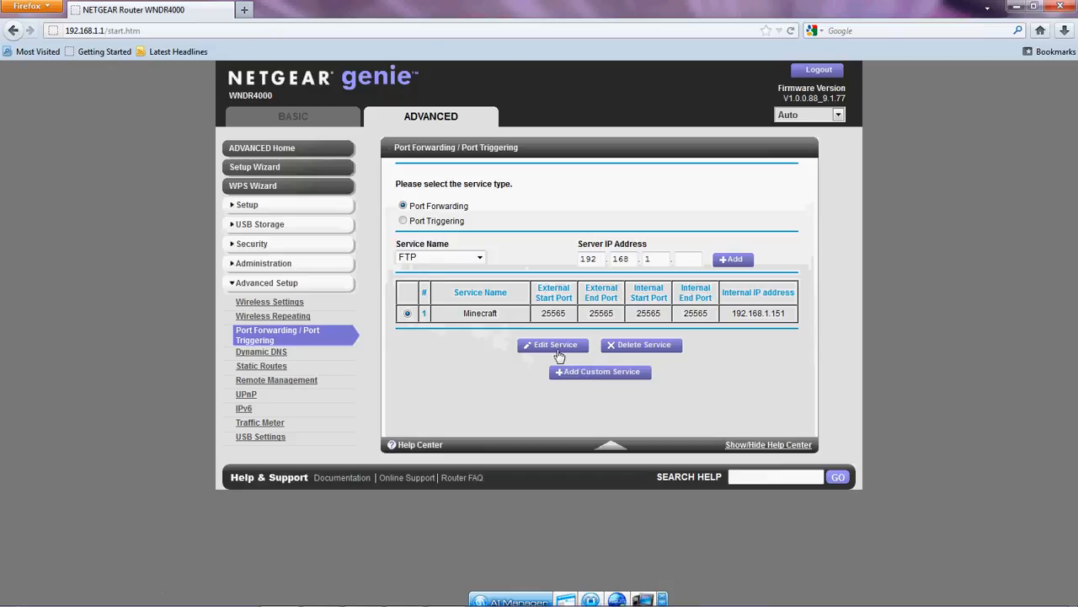
pyautogui.click(554, 347)
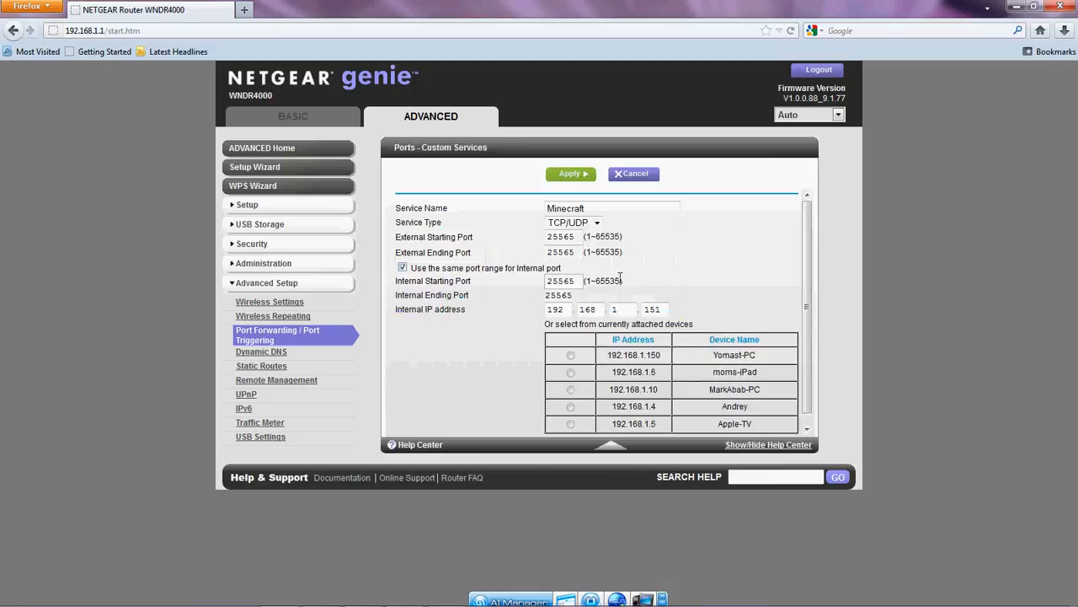
pyautogui.doubleClick(655, 309)
pyautogui.press('BackSpace')
pyautogui.write('150')
pyautogui.click(580, 175)
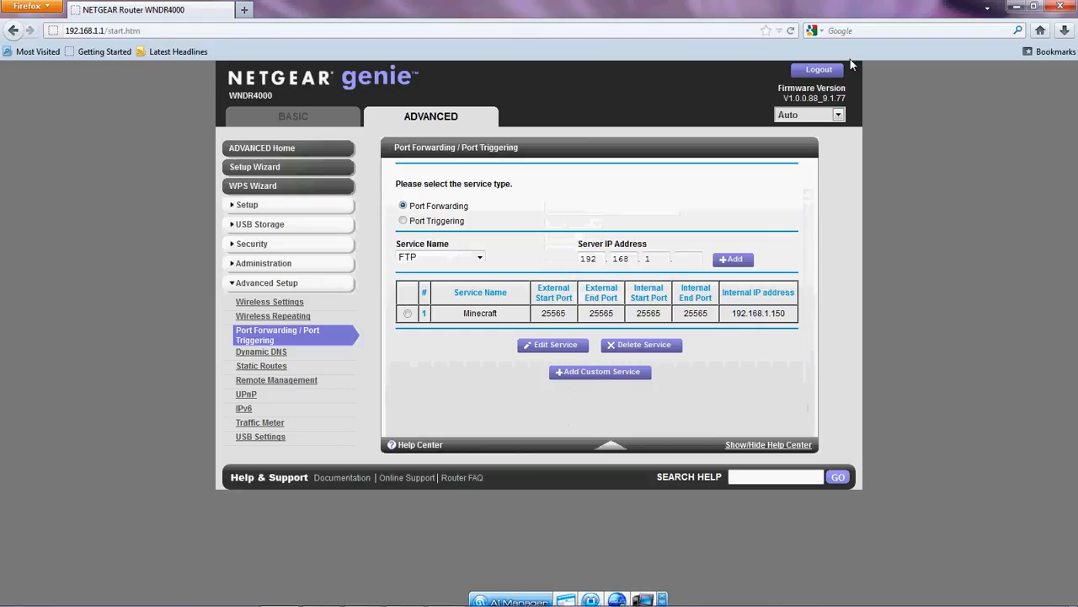
# Close the router page, the Portforward static IP setup program and the Command Prompt
pyautogui.click(1060, 6)
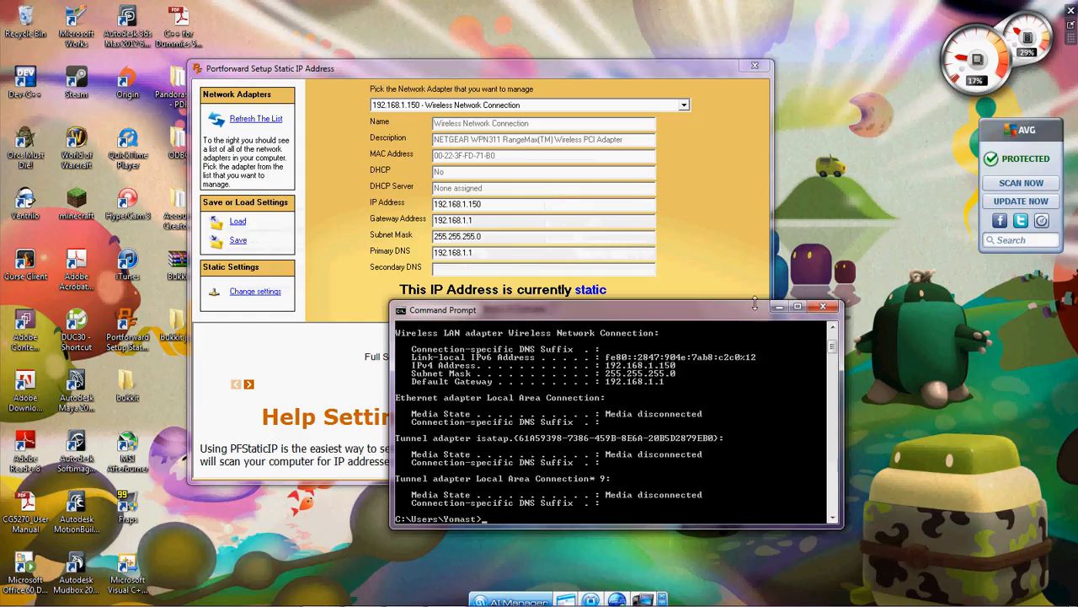
pyautogui.click(755, 65)
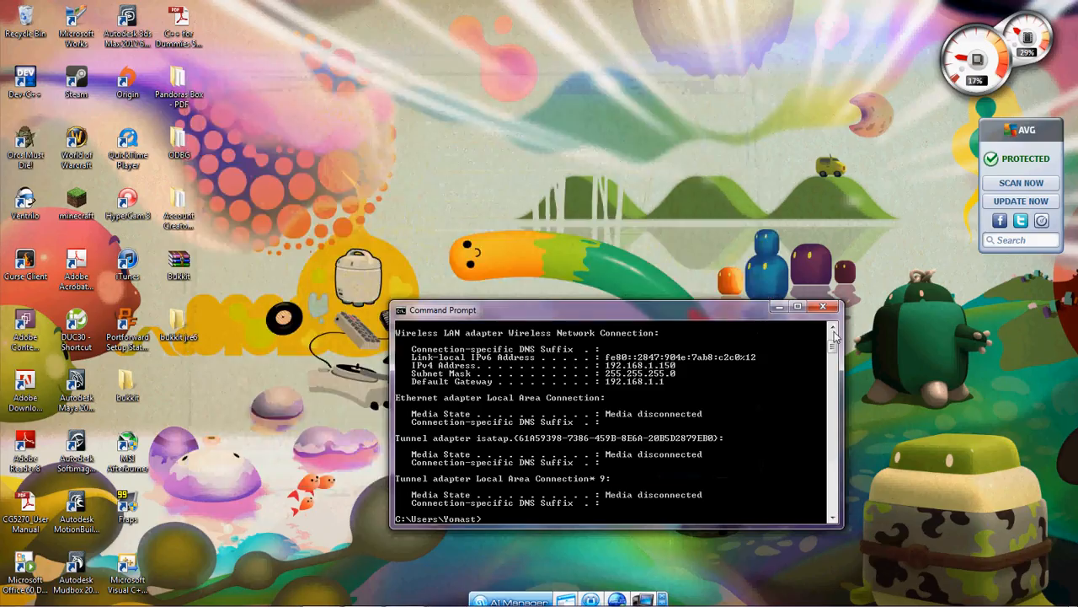
pyautogui.click(823, 309)
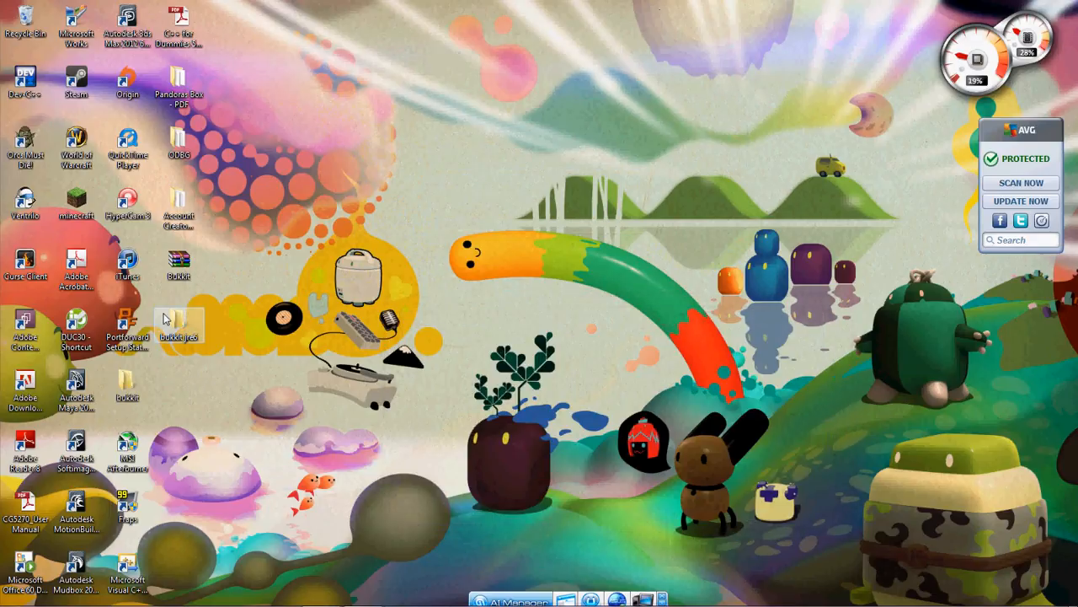
# Open the bukkit jre6 folder, try to start the server with the run batch file, and close its console
pyautogui.doubleClick(167, 320)
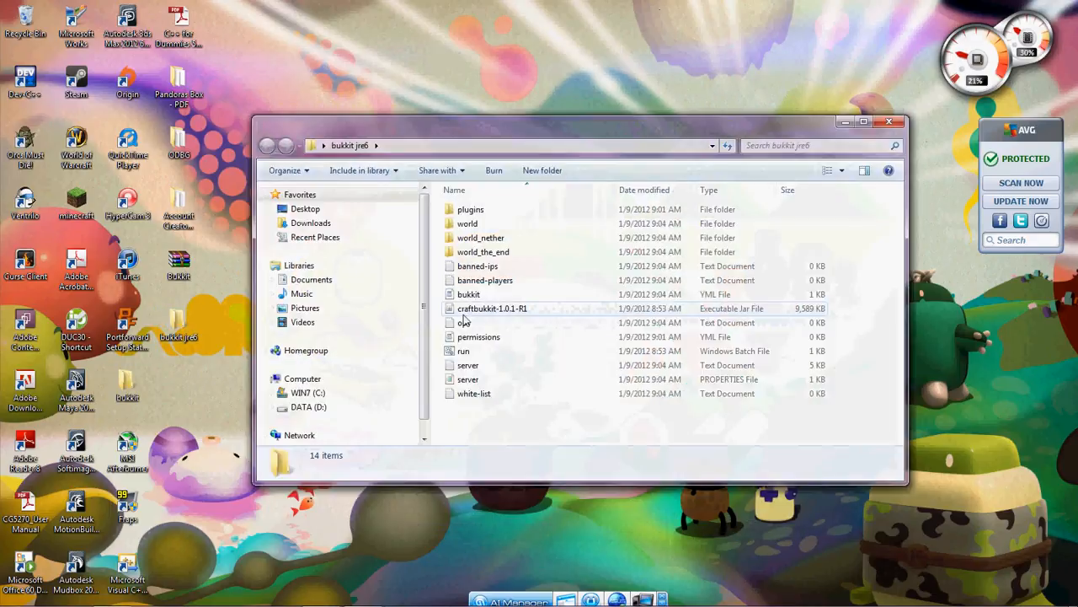
pyautogui.doubleClick(464, 350)
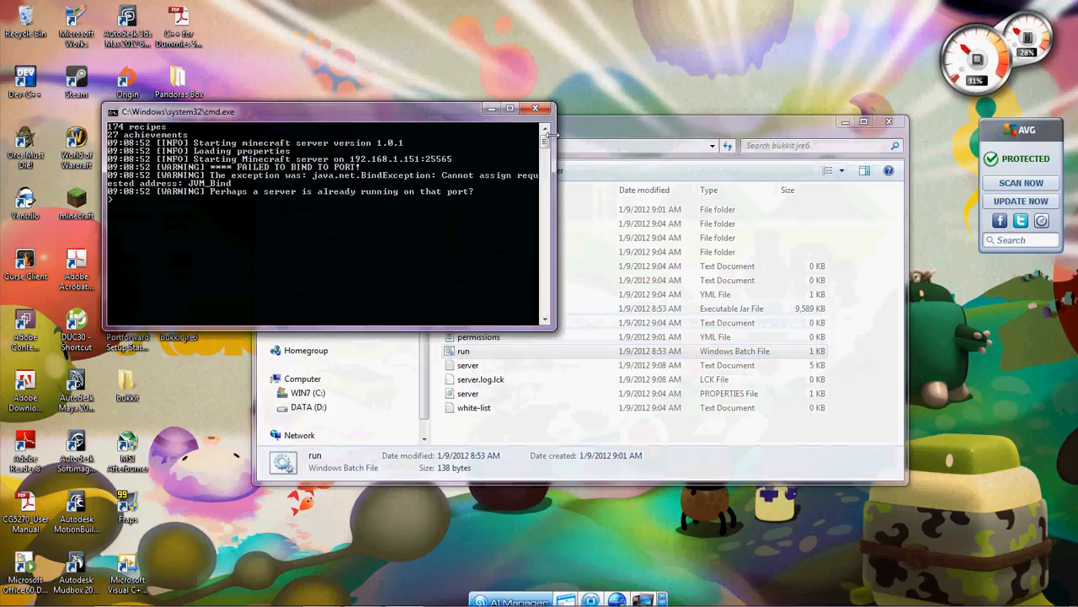
pyautogui.click(535, 108)
# Set server-ip to 192.168.1.150 in the server properties file, save it and close Notepad
pyautogui.doubleClick(468, 393)
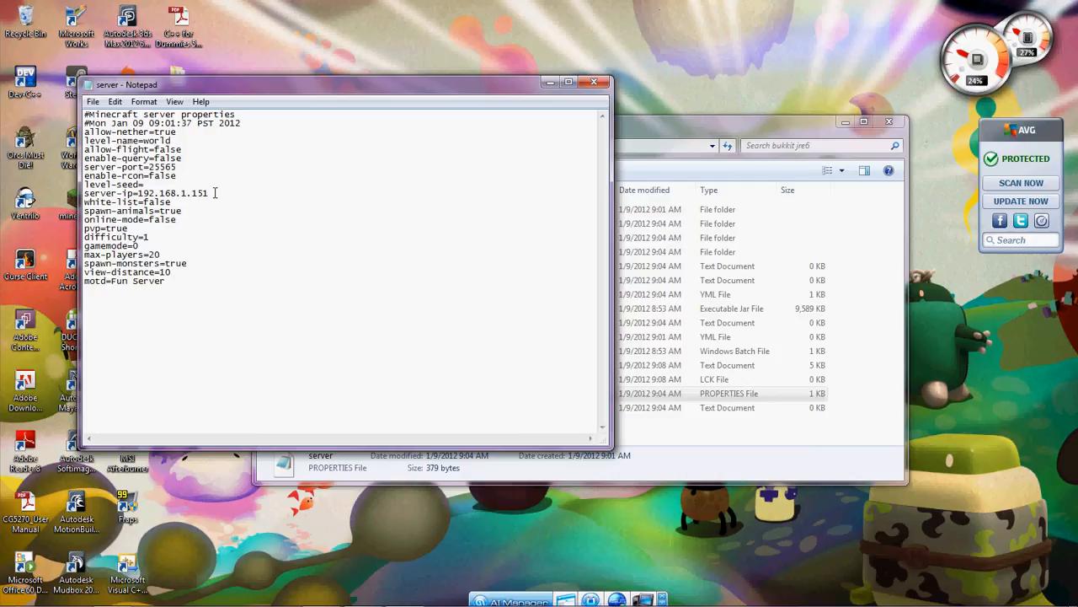
pyautogui.click(220, 192)
pyautogui.press('BackSpace')
pyautogui.click(91, 100)
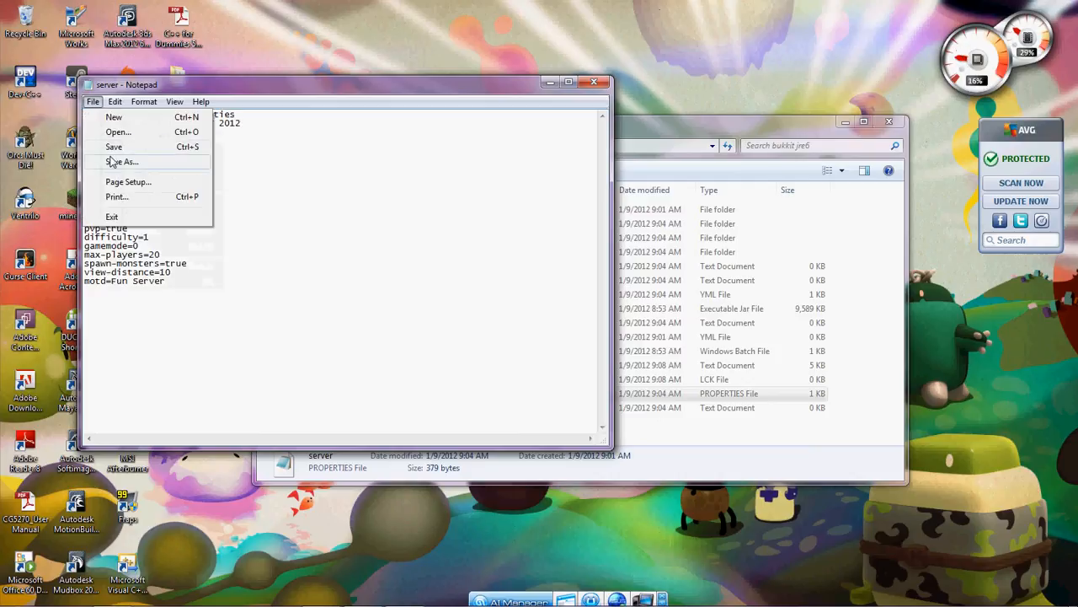
pyautogui.click(114, 147)
pyautogui.click(594, 82)
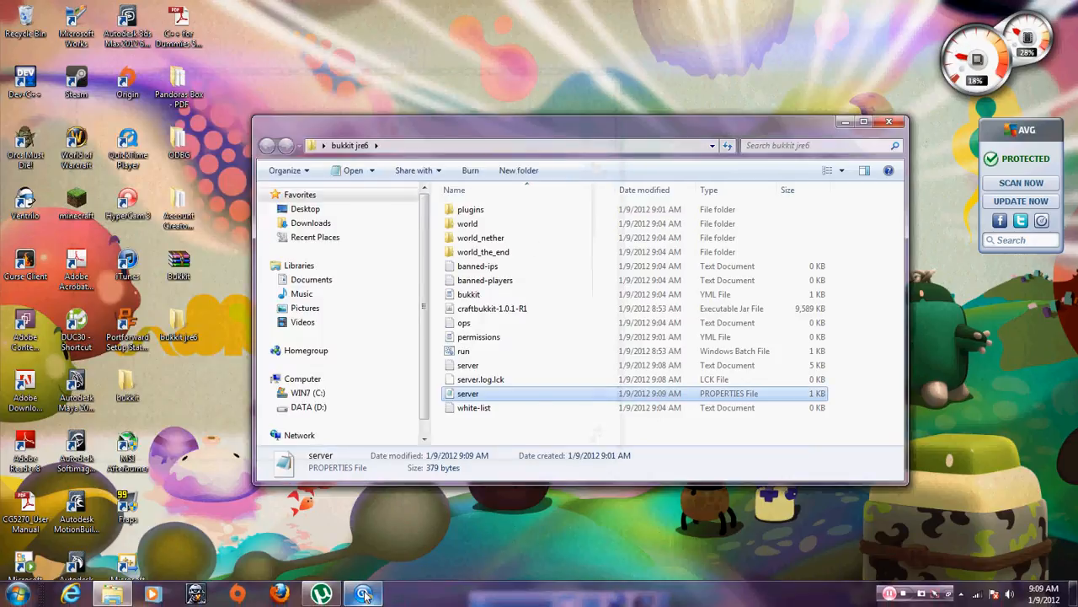
# Start the Bukkit server with the run batch file and close the bukkit jre6 folder, leaving the console running
pyautogui.doubleClick(465, 350)
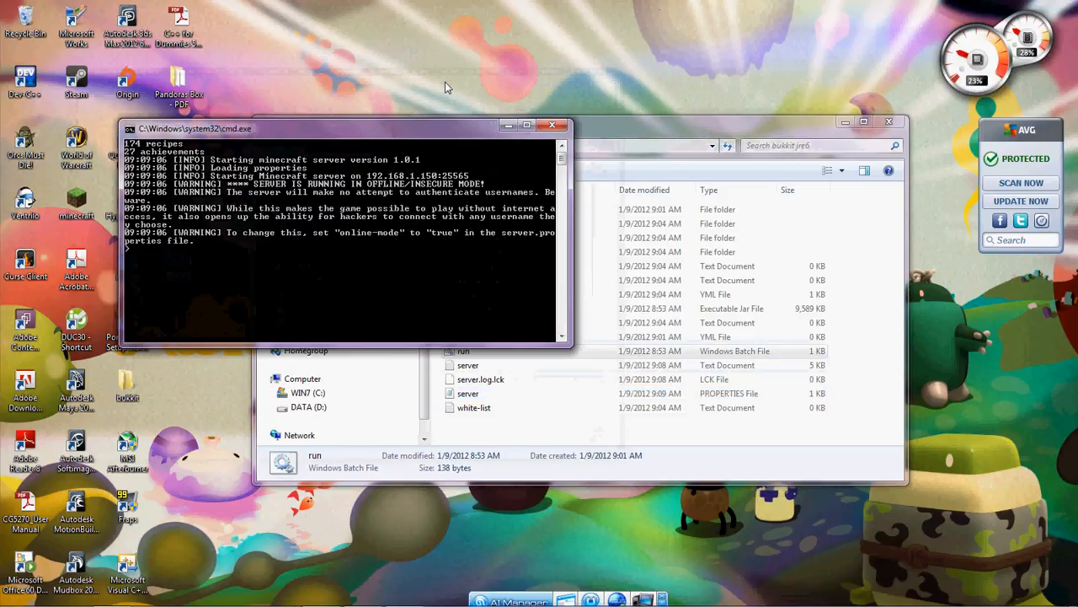
pyautogui.moveTo(327, 134); pyautogui.dragTo(262, 98)
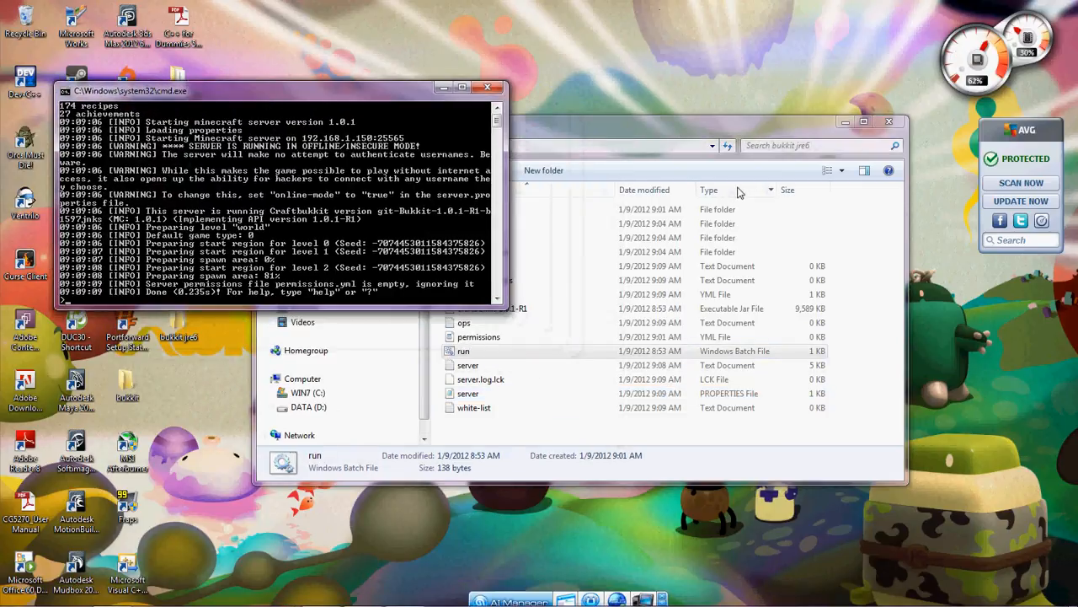
pyautogui.click(817, 123)
pyautogui.click(889, 121)
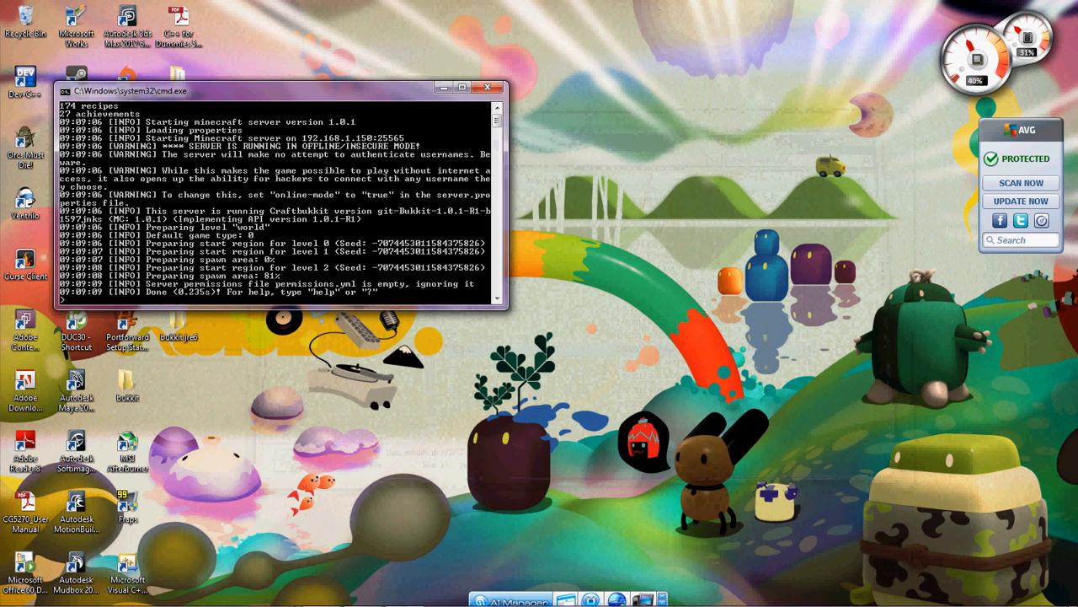
pyautogui.moveTo(228, 90); pyautogui.dragTo(612, 74)
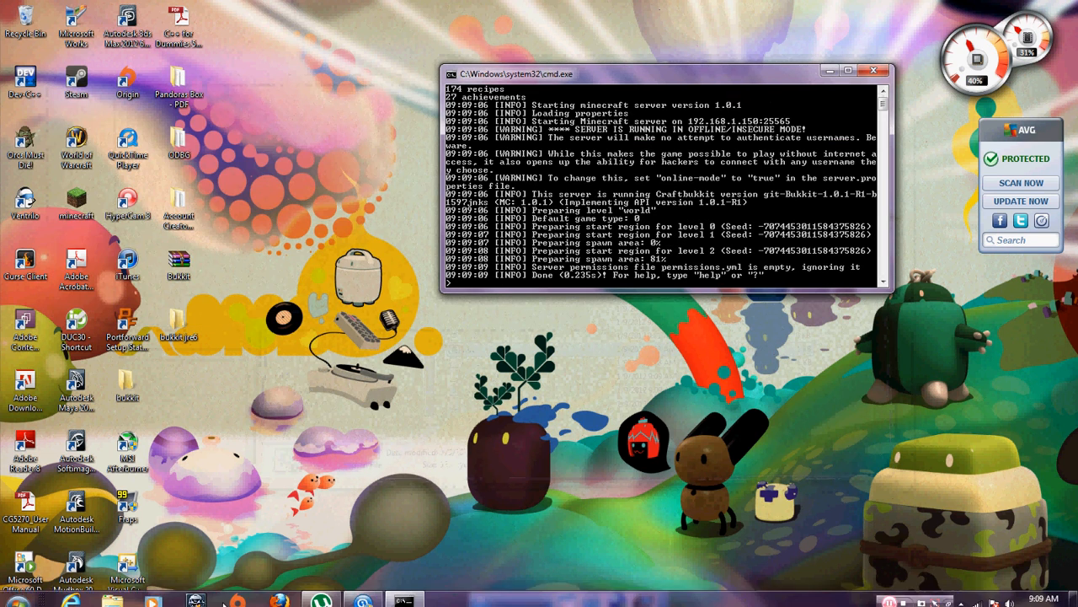
# Look up the public IP address on ipchicken.com in Firefox and highlight it
pyautogui.click(276, 594)
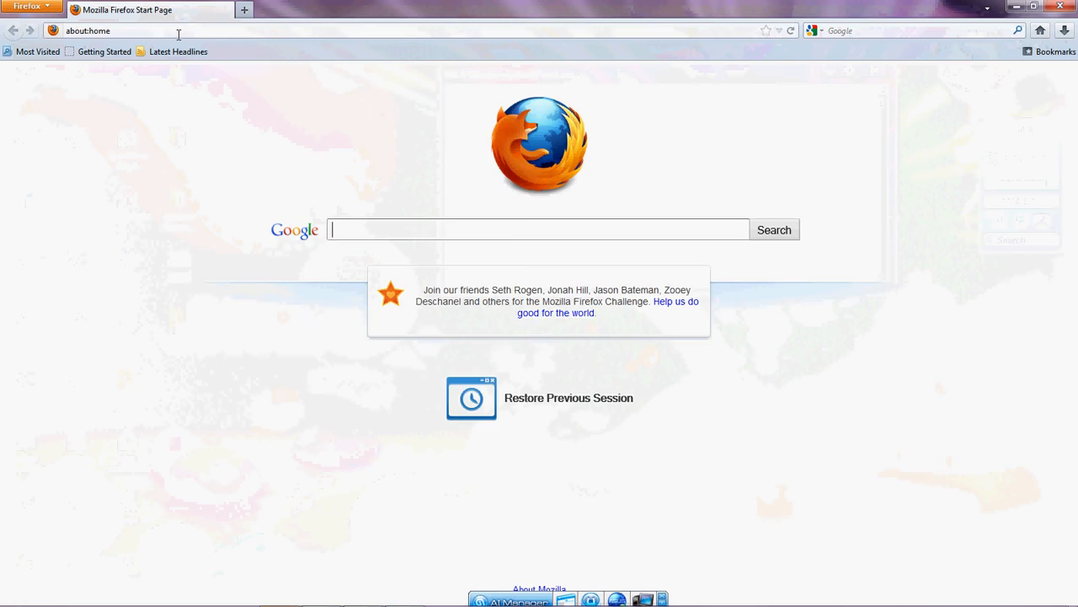
pyautogui.click(178, 34)
pyautogui.write('ipchicken.com')
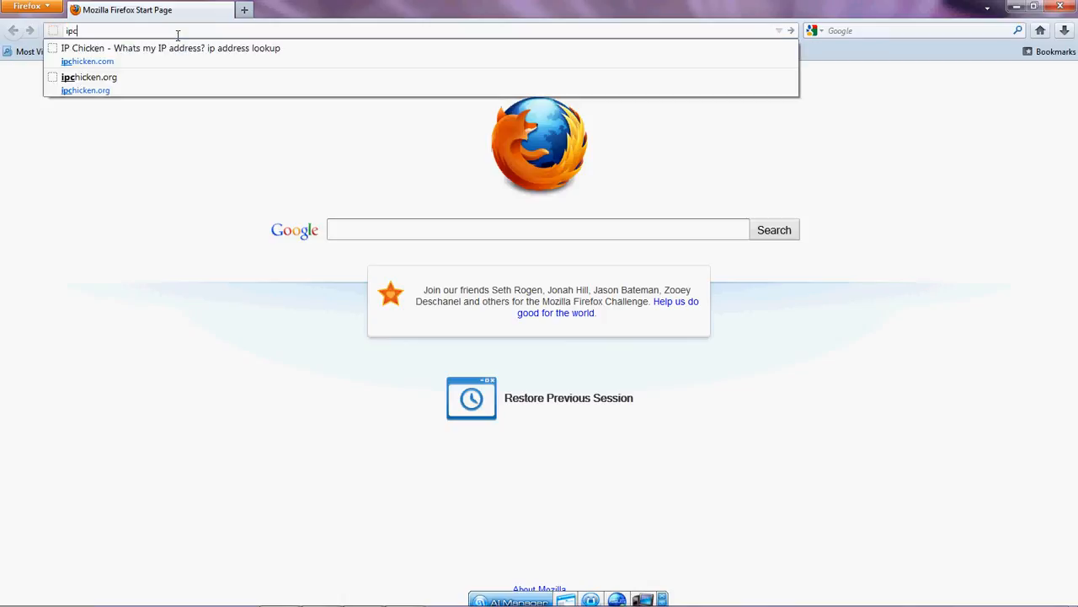
pyautogui.press('Return')
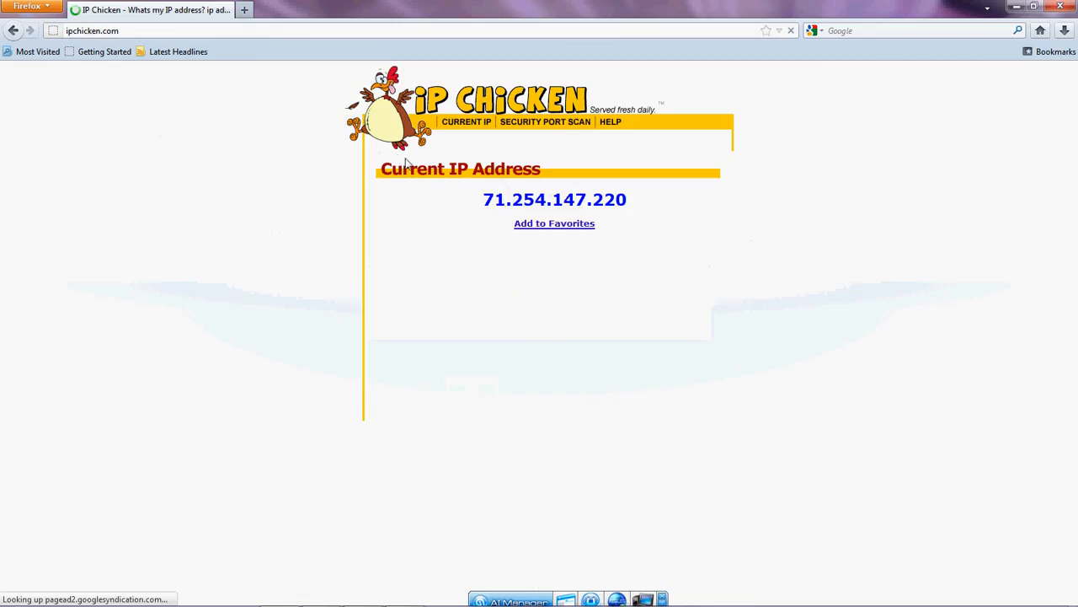
pyautogui.moveTo(470, 198); pyautogui.dragTo(583, 199)
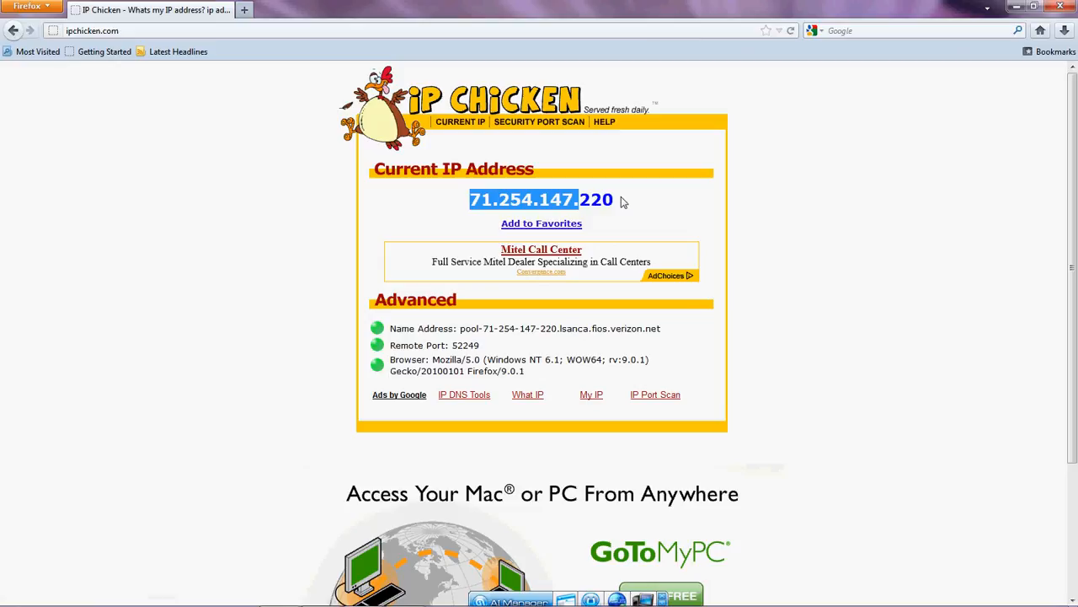
pyautogui.moveTo(622, 202); pyautogui.dragTo(471, 199)
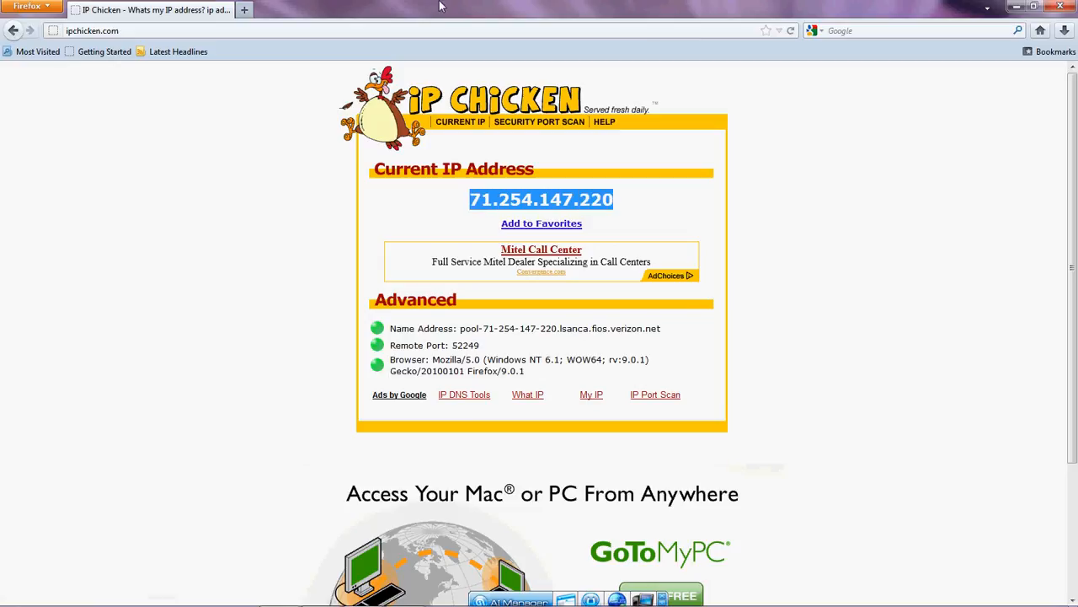
pyautogui.click(199, 30)
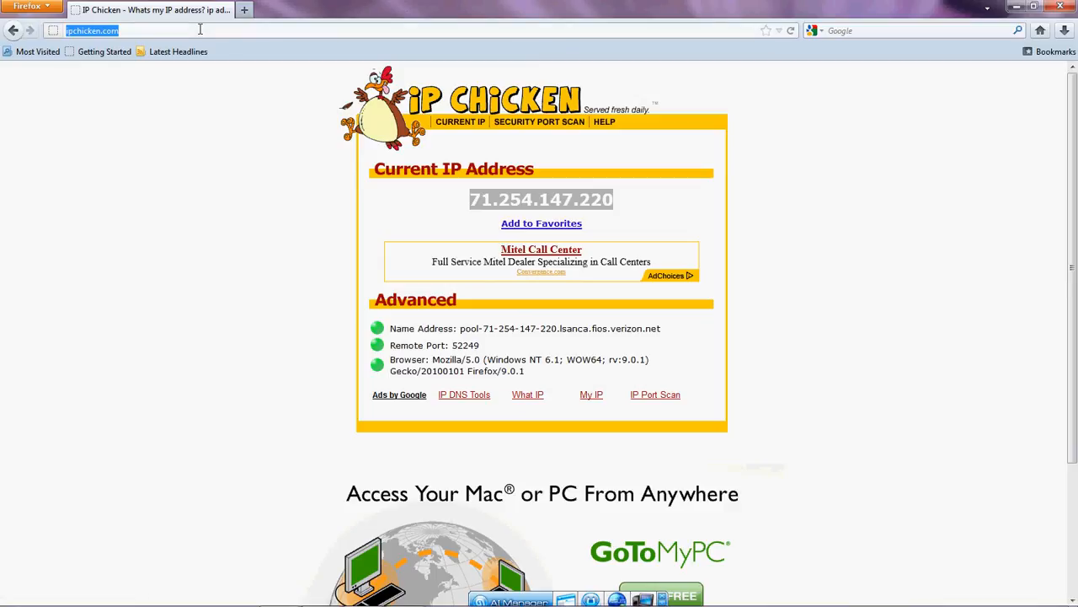
pyautogui.write('no')
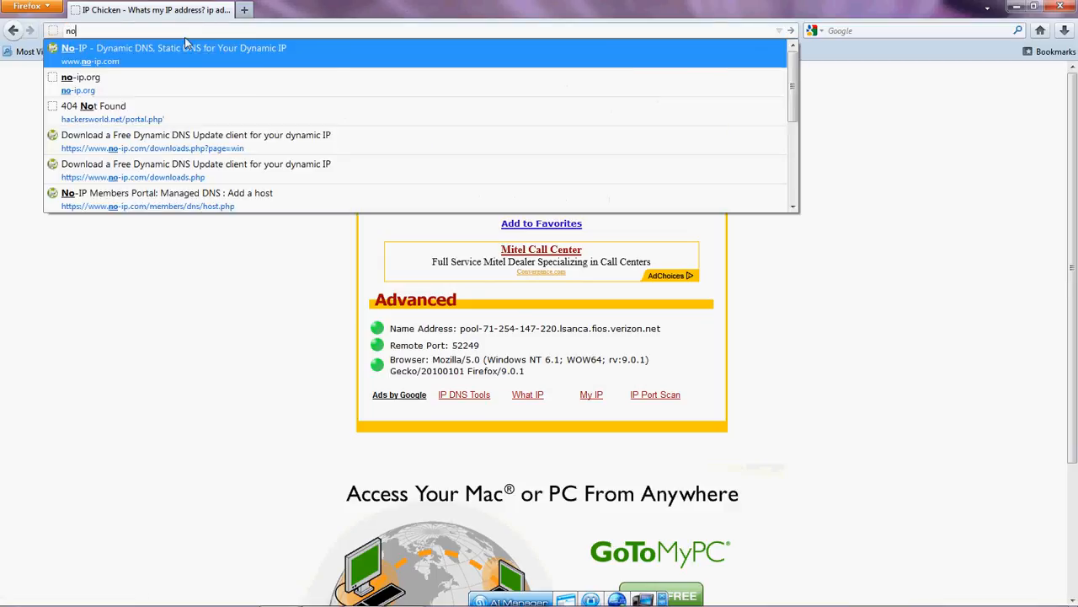
pyautogui.press('Escape')
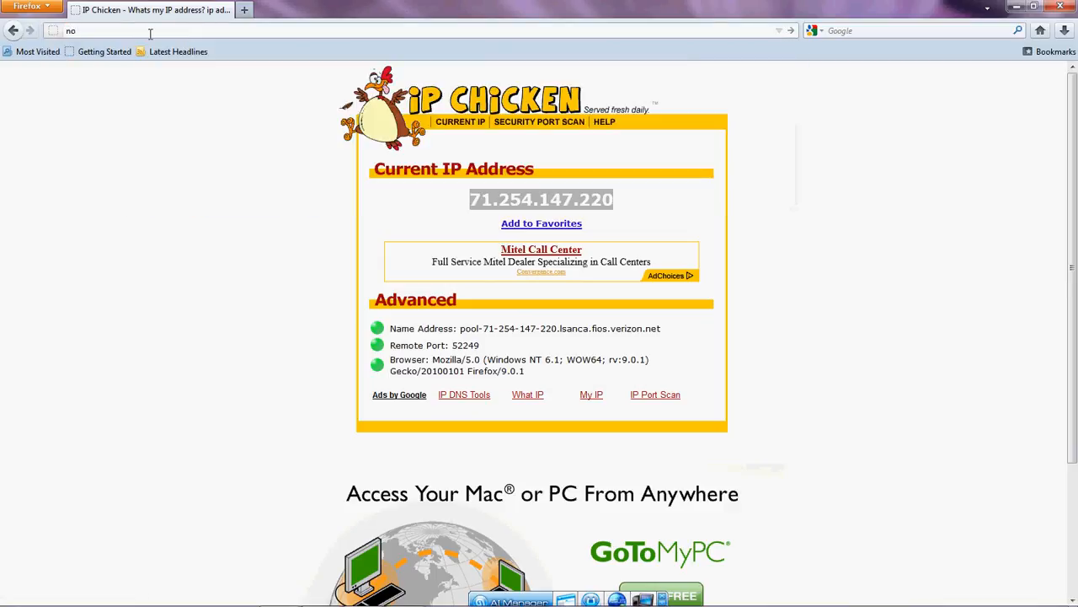
pyautogui.write('-')
pyautogui.click(111, 54)
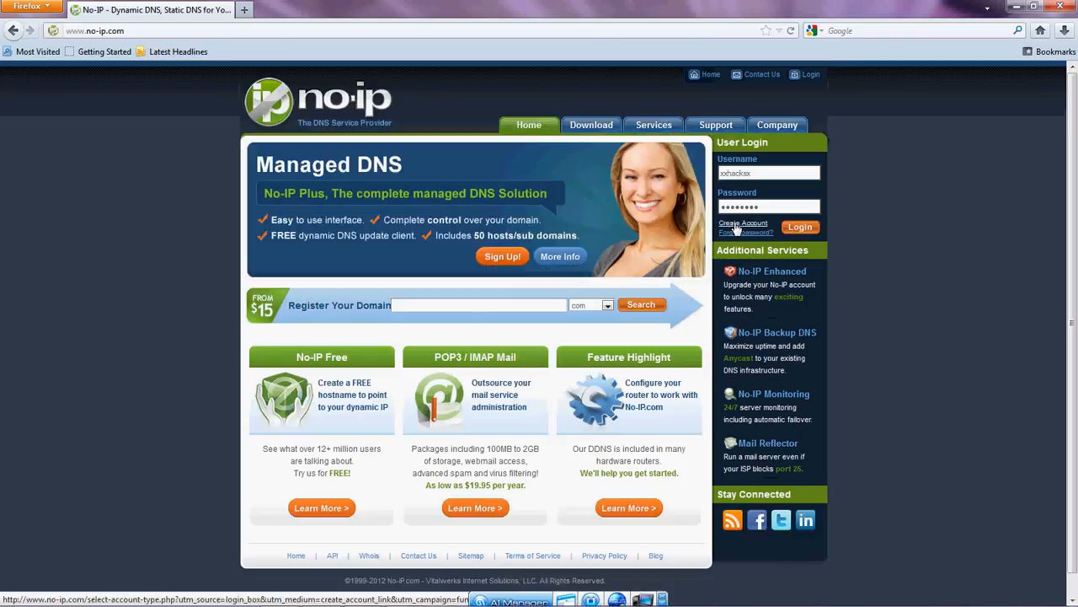
pyautogui.click(794, 231)
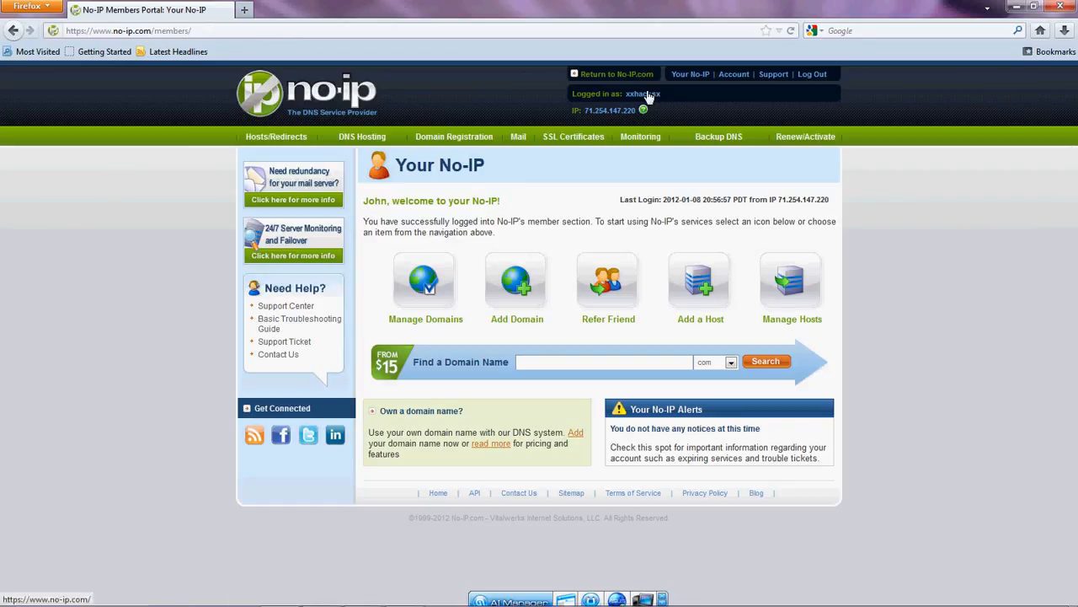
# Add a No-IP host named Jmoney4999 on the no-ip.org domain as a DNS Host (A), keeping the prefilled IP address
pyautogui.click(698, 281)
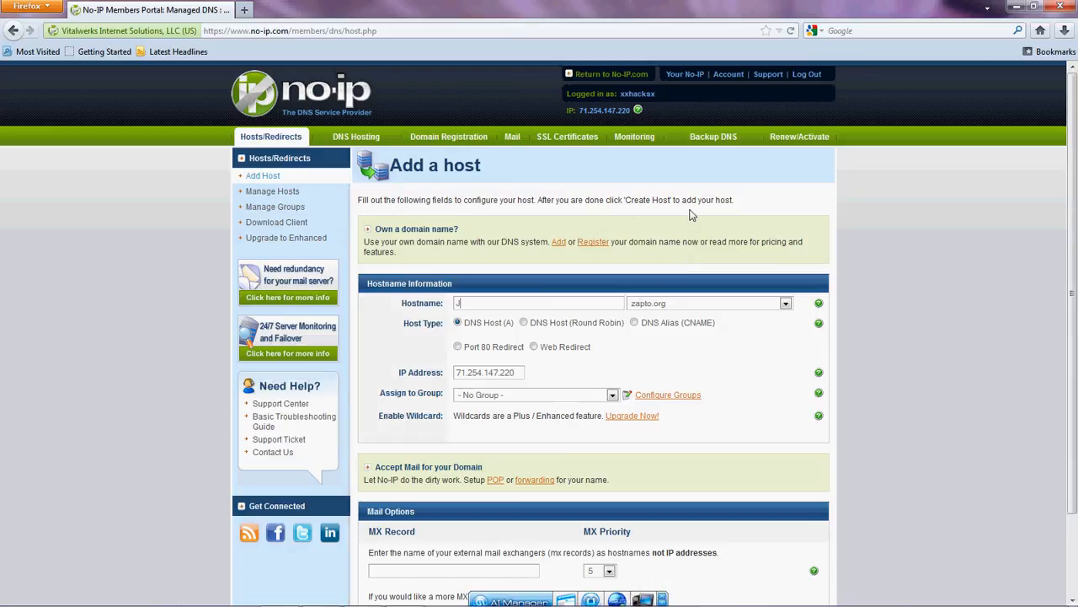
pyautogui.write('money4999')
pyautogui.click(713, 304)
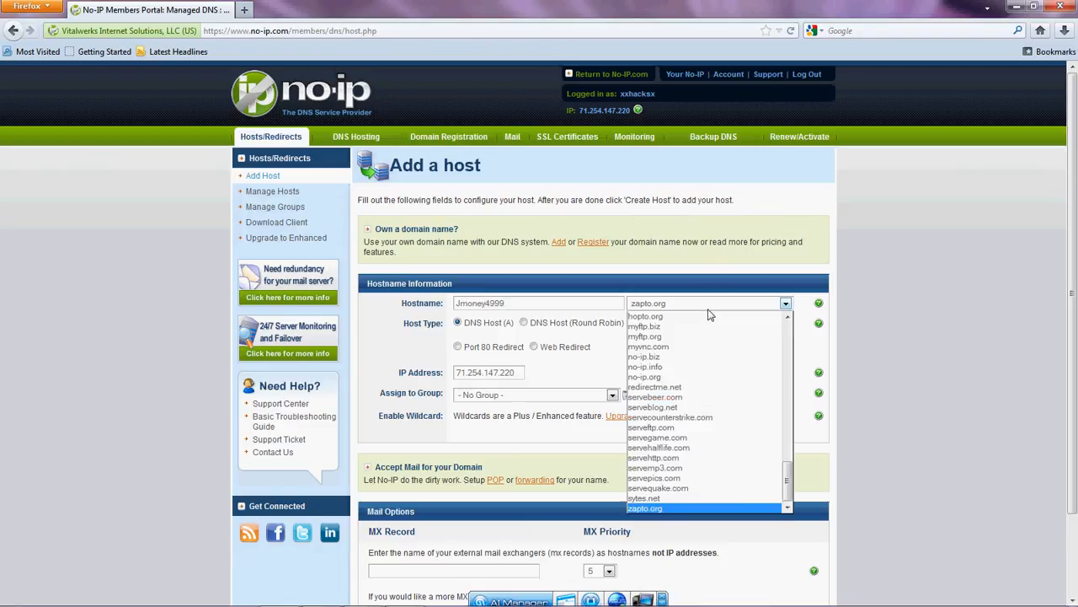
pyautogui.click(665, 378)
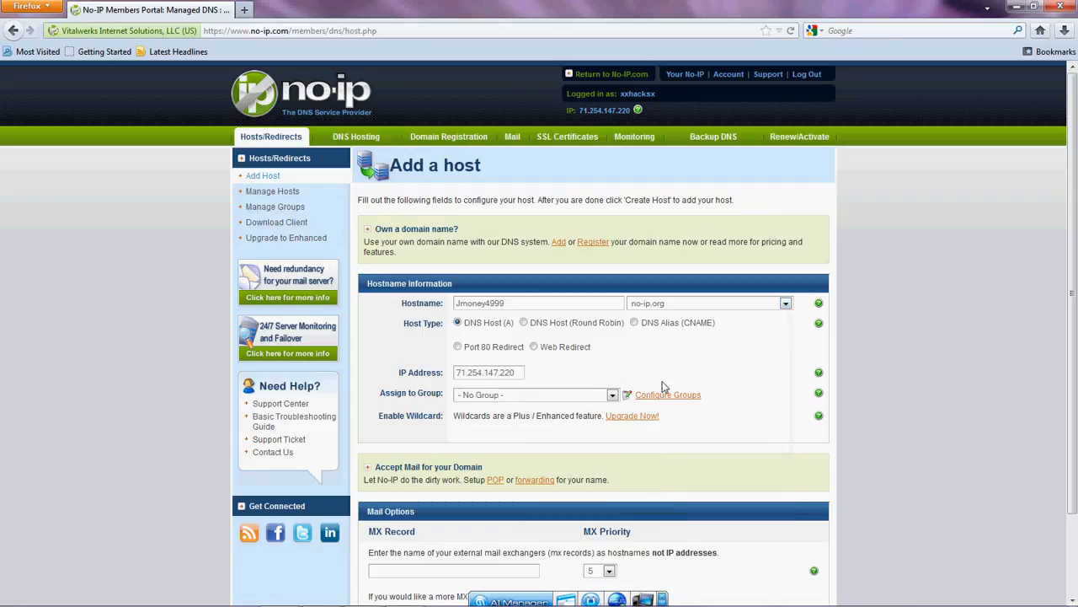
pyautogui.moveTo(456, 304); pyautogui.dragTo(508, 298)
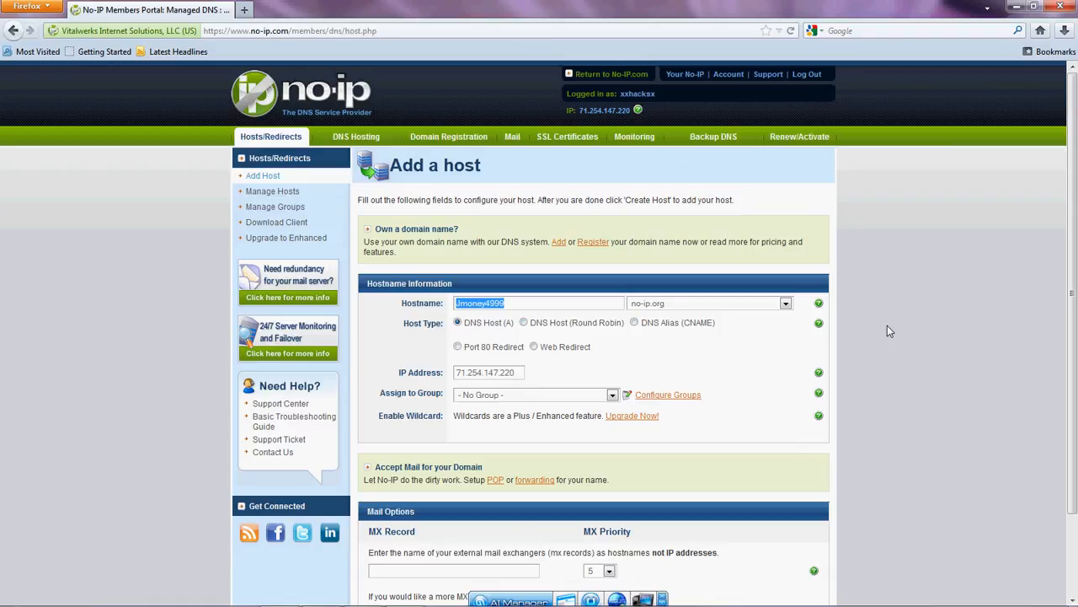
pyautogui.scroll(-2, 505, 327)
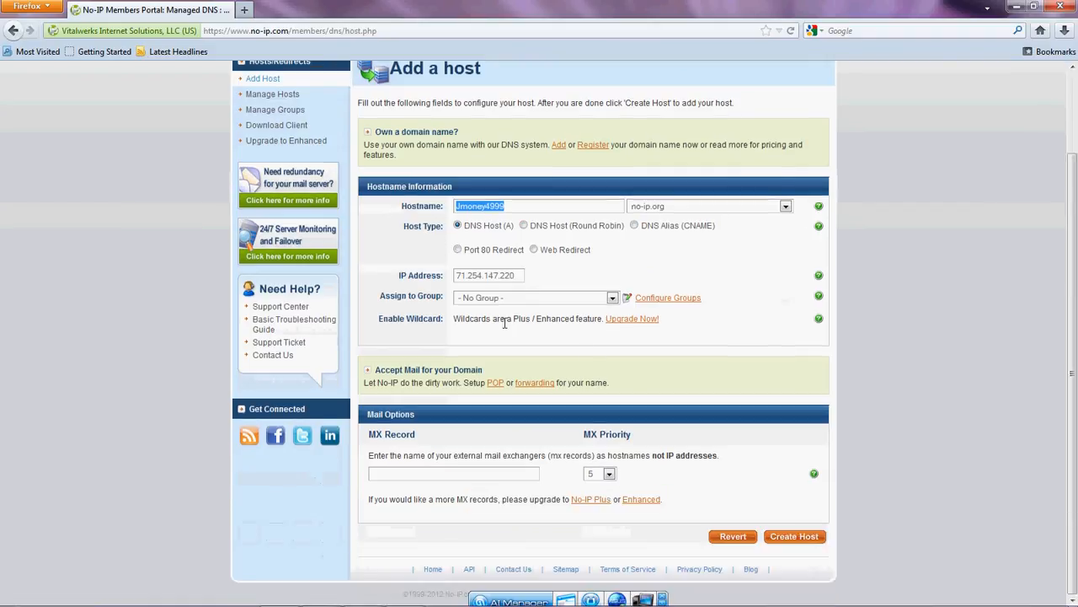
pyautogui.click(793, 544)
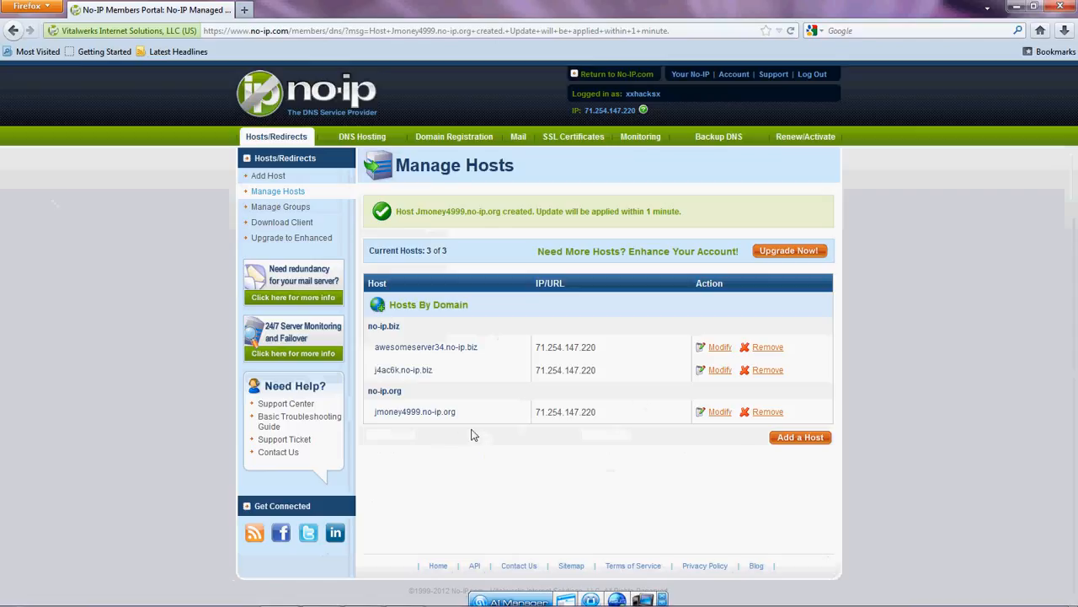
# Remove the jmoney4999.no-ip.org host and highlight the awesomeserver34.no-ip.biz host name
pyautogui.click(768, 413)
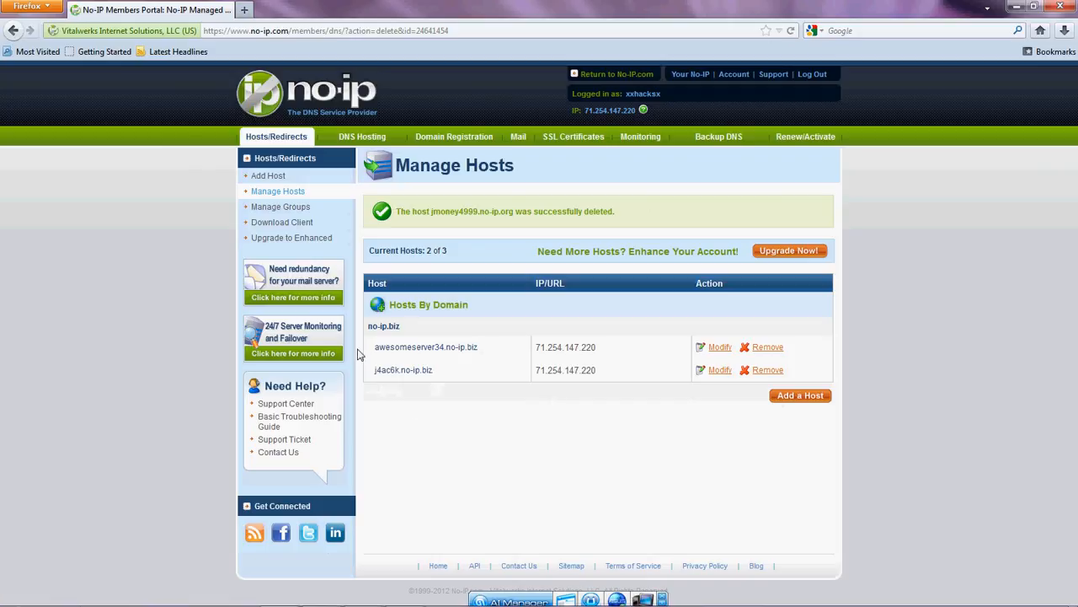
pyautogui.moveTo(370, 347); pyautogui.dragTo(523, 349)
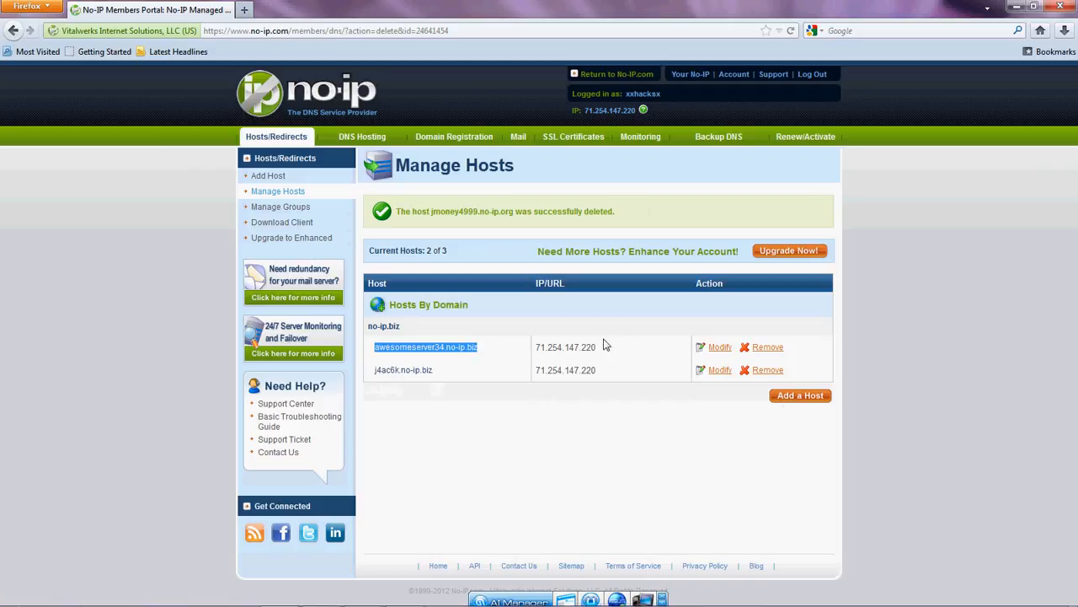
# Request the Windows download of the No-IP Dynamic Update Client 3.0.4 from the No-IP site, and minimize Firefox
pyautogui.moveTo(607, 347); pyautogui.dragTo(434, 347)
pyautogui.click(446, 445)
pyautogui.click(268, 223)
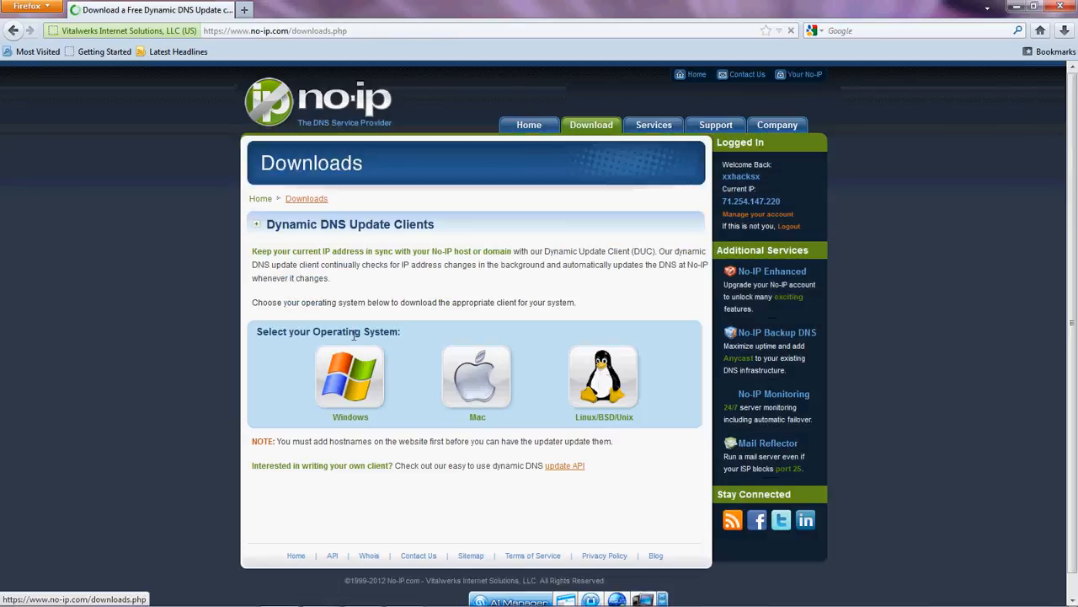
pyautogui.click(360, 388)
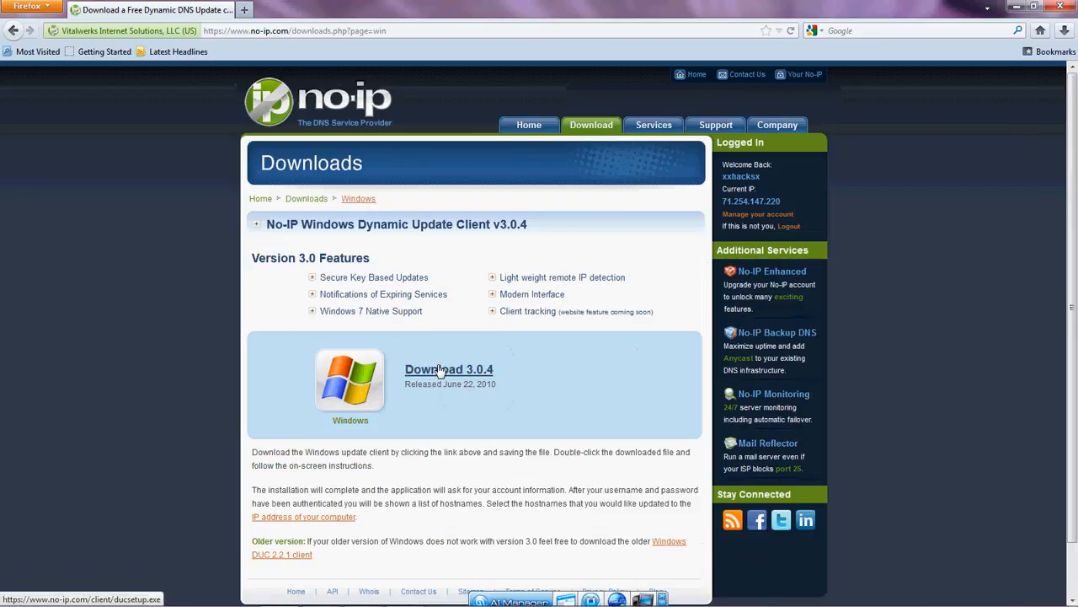
pyautogui.click(435, 376)
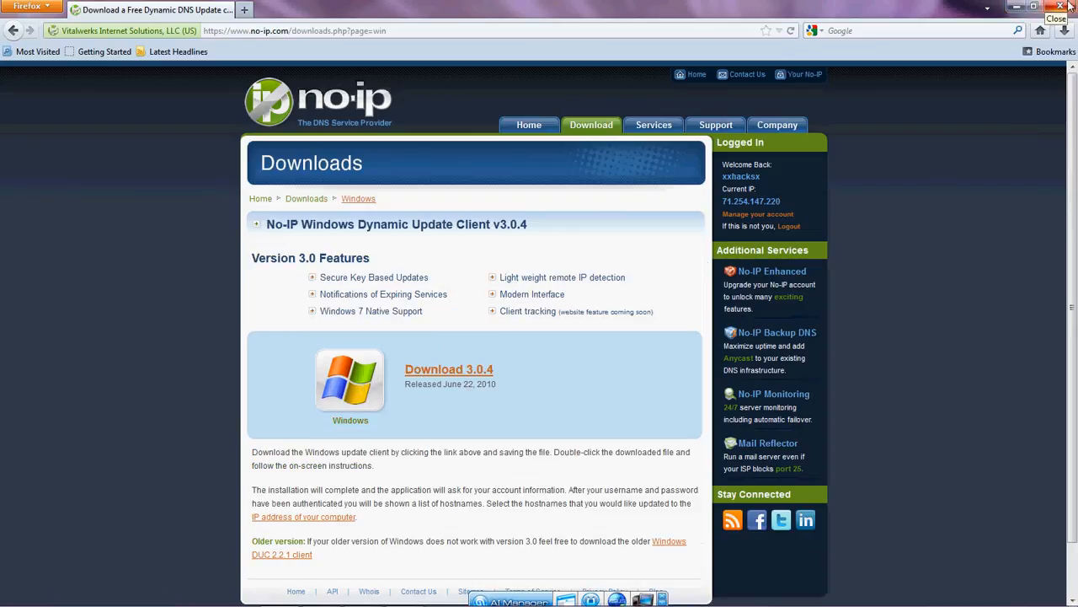
pyautogui.click(1020, 9)
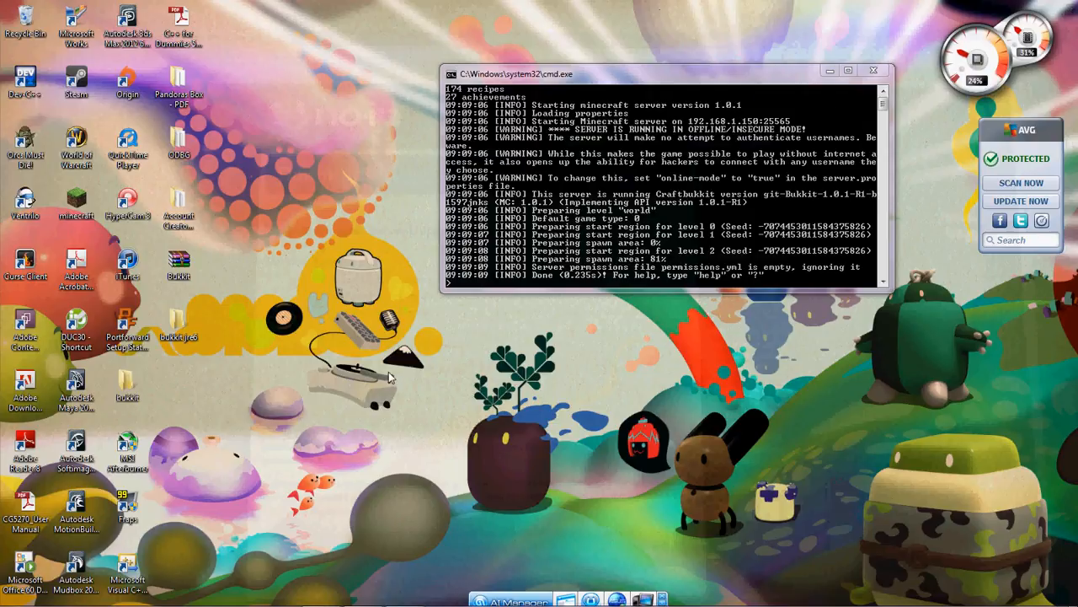
# Open the No-IP DUC client and view its account e-mail and password dialog, cancelling without entering credentials
pyautogui.click(82, 334)
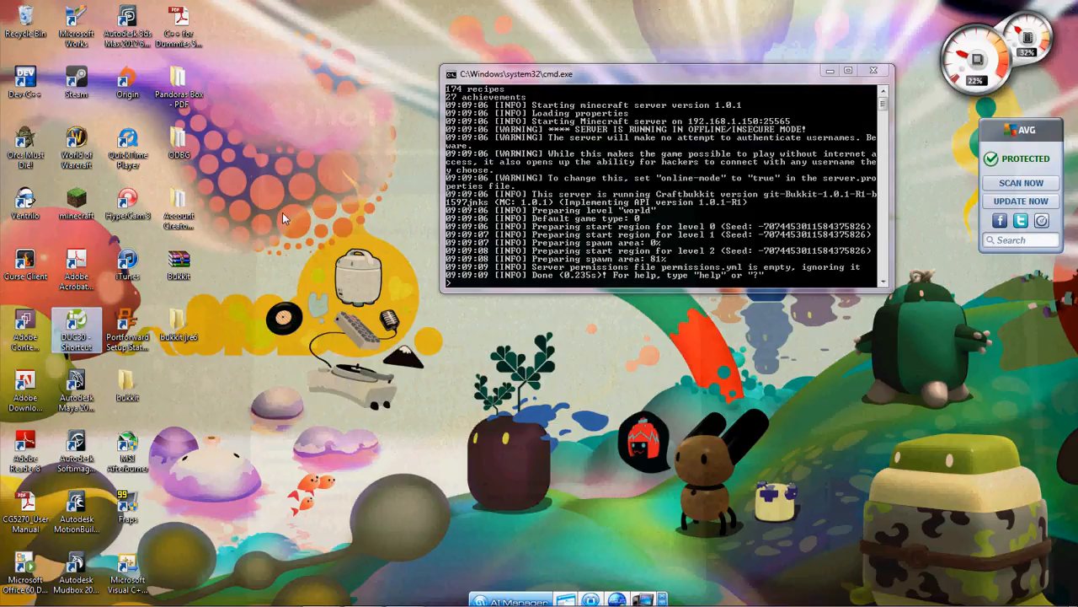
pyautogui.click(959, 595)
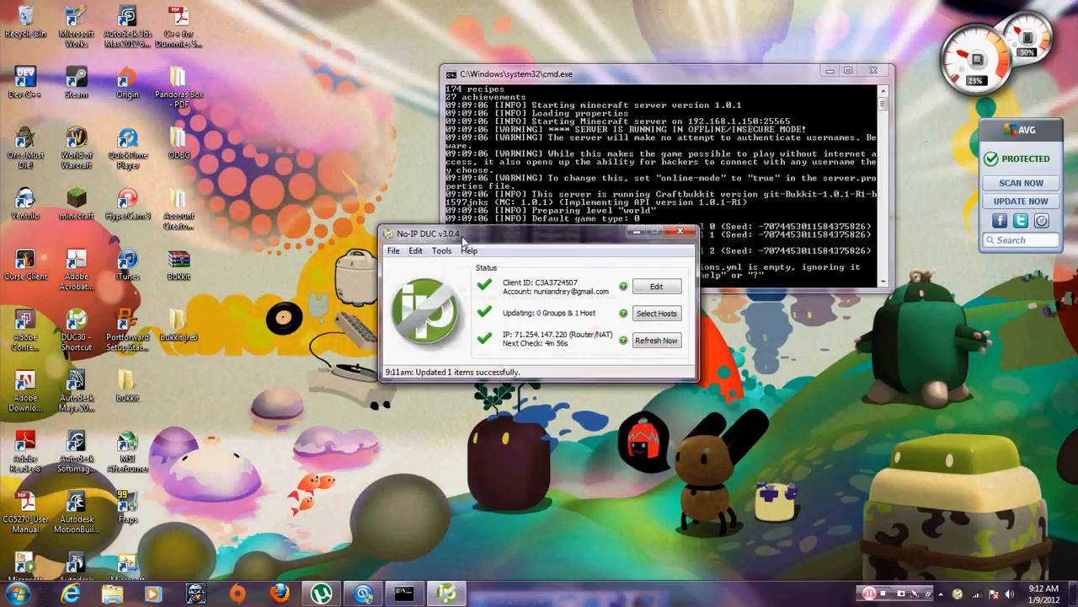
pyautogui.moveTo(461, 243); pyautogui.dragTo(283, 318)
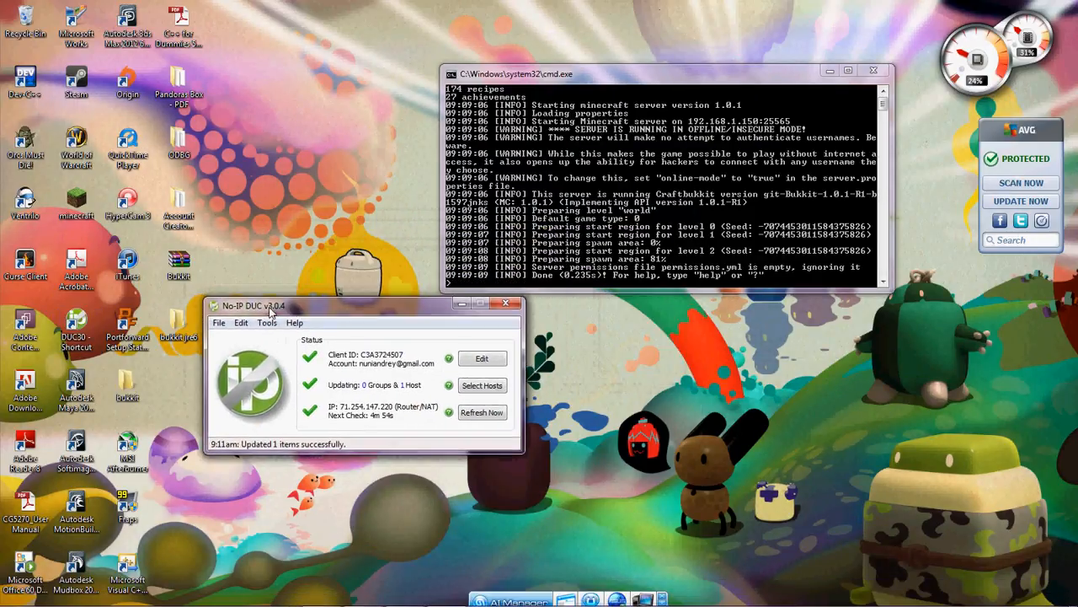
pyautogui.click(477, 360)
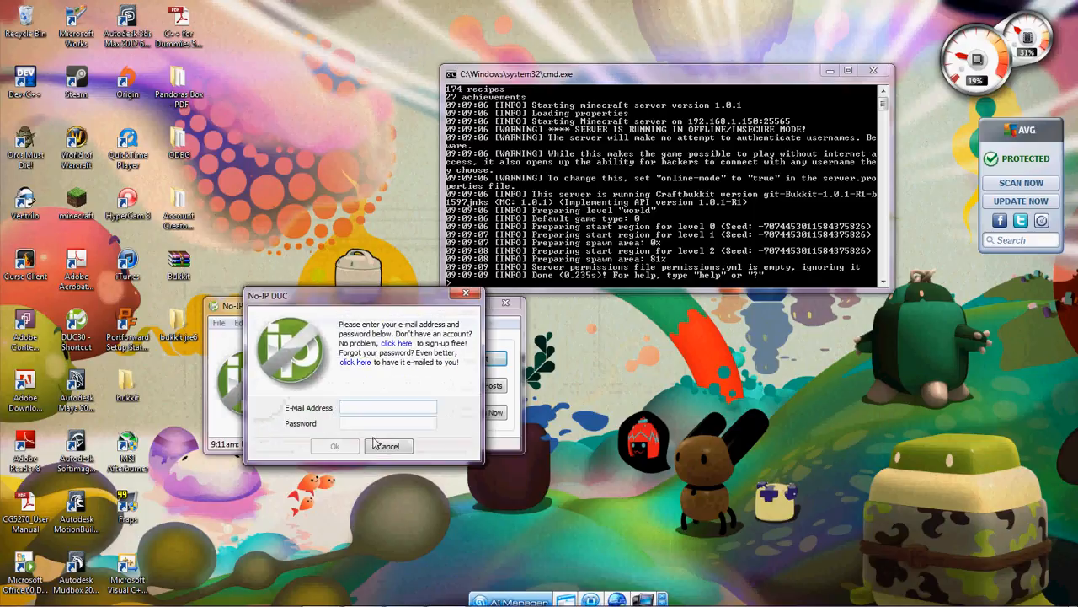
pyautogui.click(388, 445)
pyautogui.moveTo(399, 310); pyautogui.dragTo(473, 253)
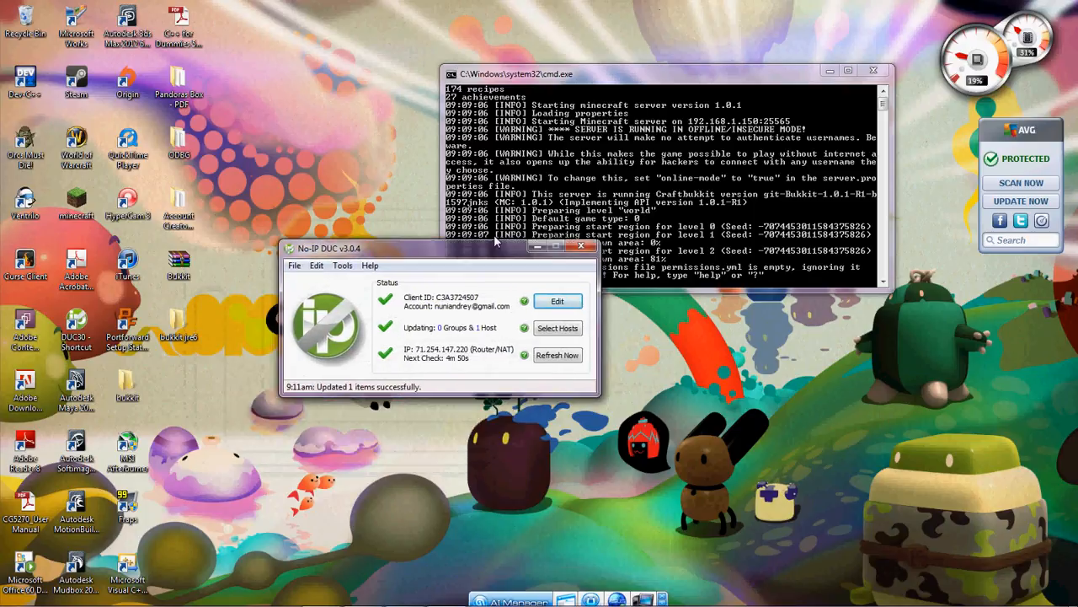
# Save j4ac6k.no-ip.biz as the only host associated with the No-IP DUC client and refresh its IP update, minimizing the client when done
pyautogui.click(548, 112)
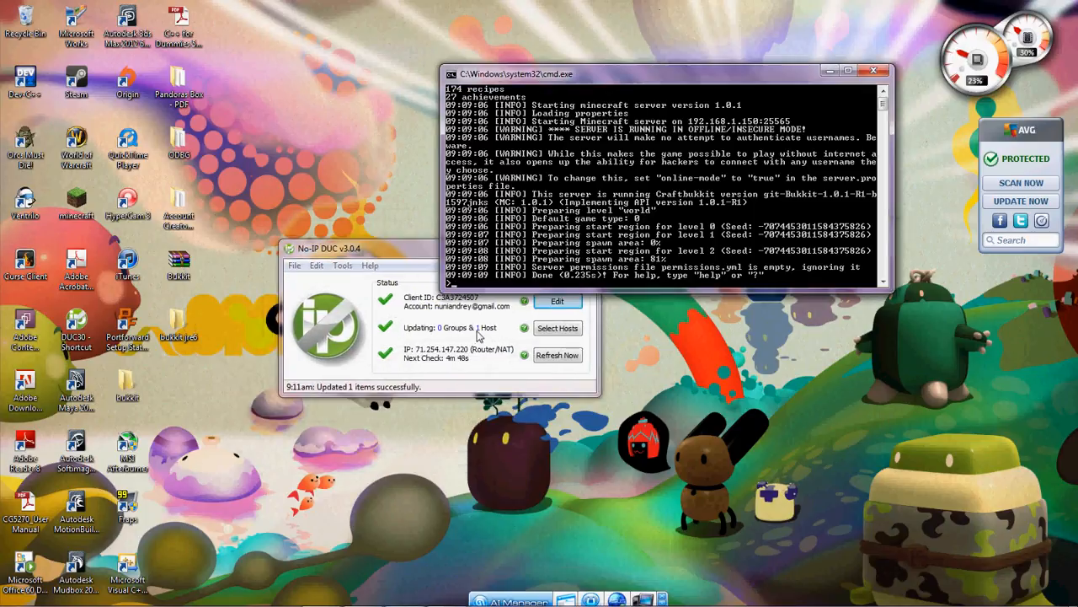
pyautogui.click(541, 328)
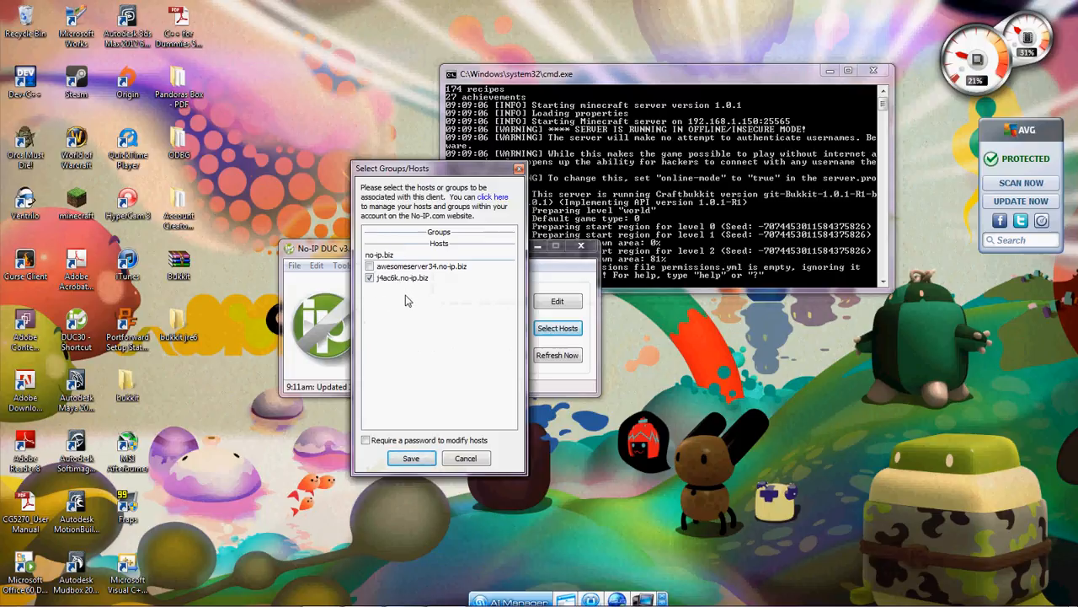
pyautogui.click(416, 460)
pyautogui.click(554, 355)
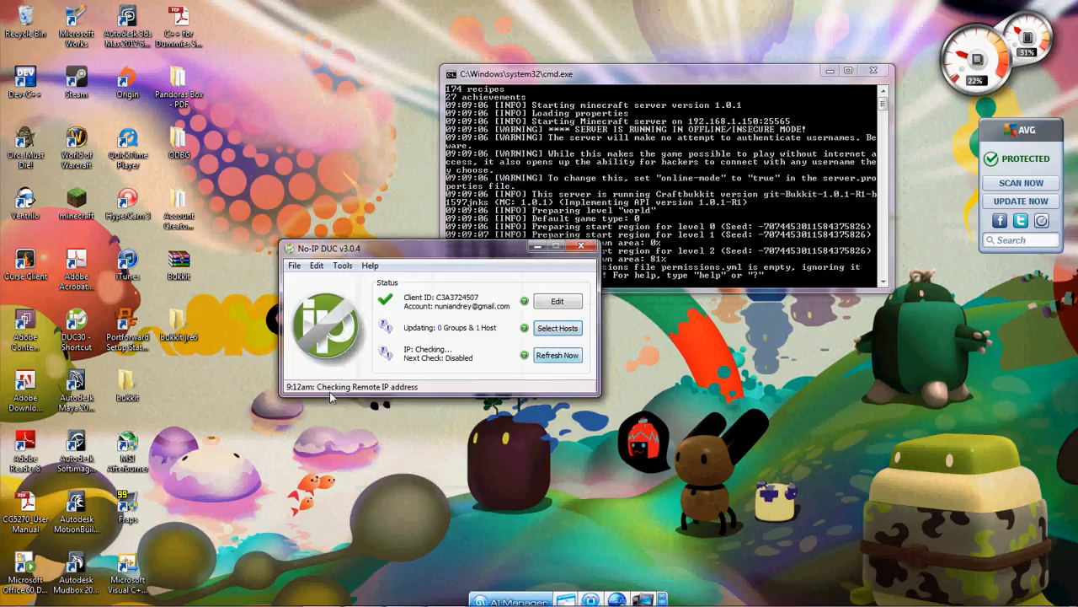
pyautogui.moveTo(400, 250); pyautogui.dragTo(337, 241)
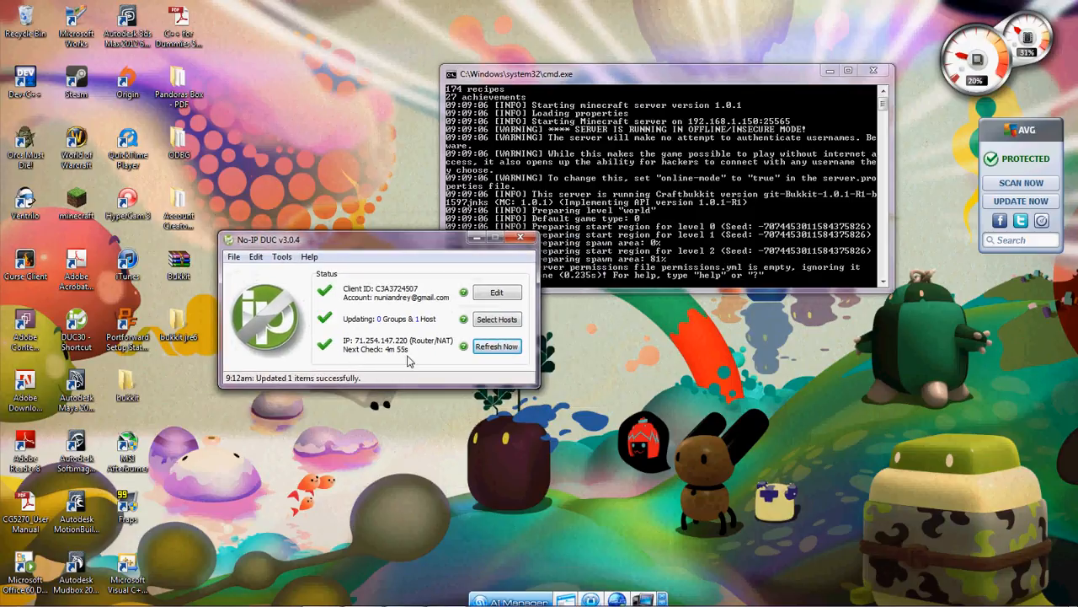
pyautogui.moveTo(340, 251); pyautogui.dragTo(346, 352)
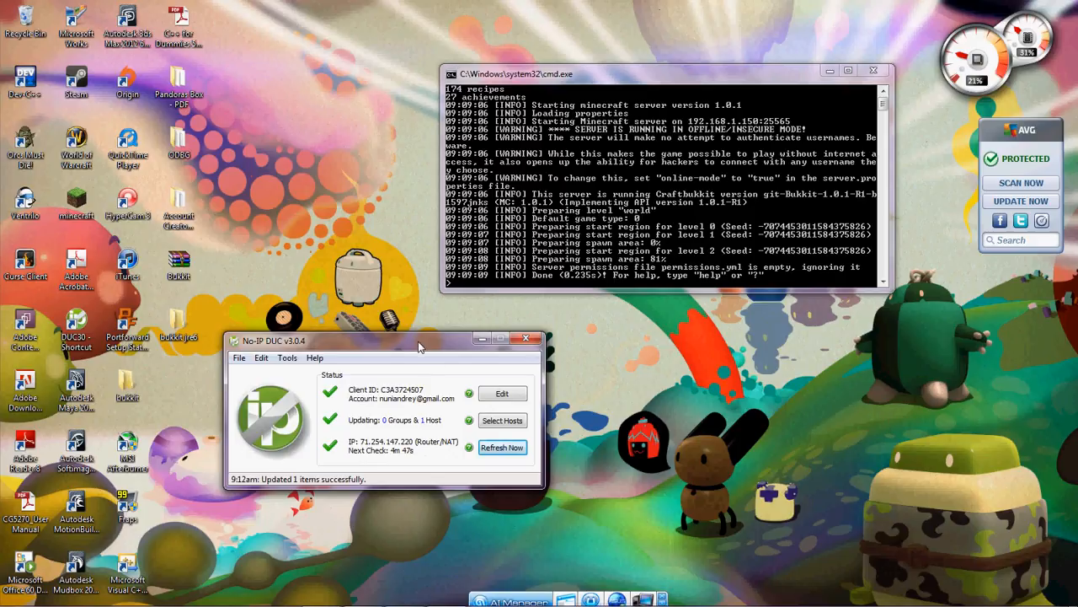
pyautogui.moveTo(418, 345); pyautogui.dragTo(614, 354)
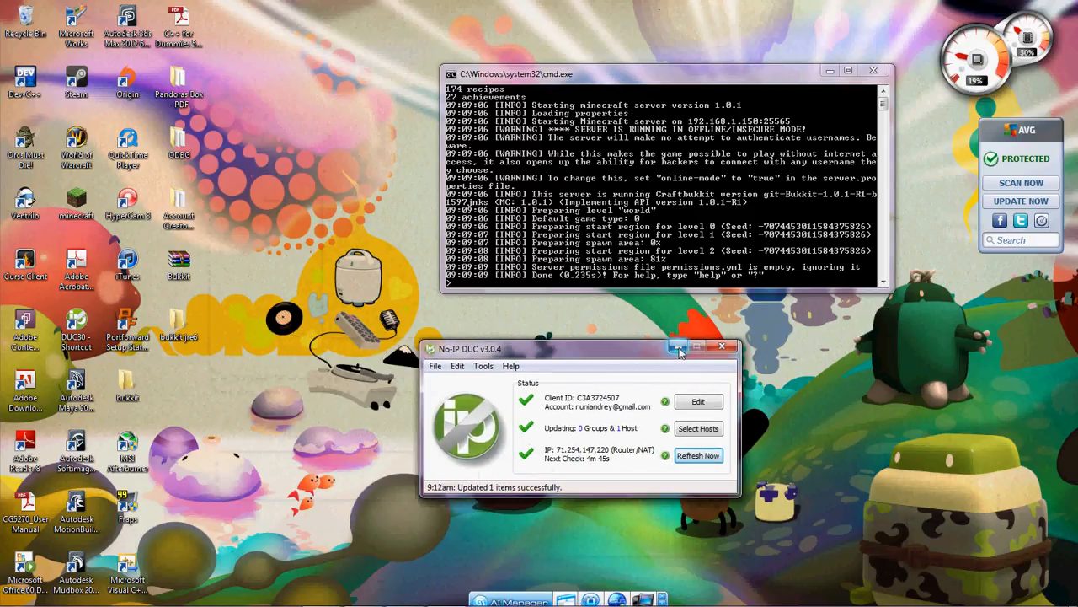
pyautogui.click(678, 347)
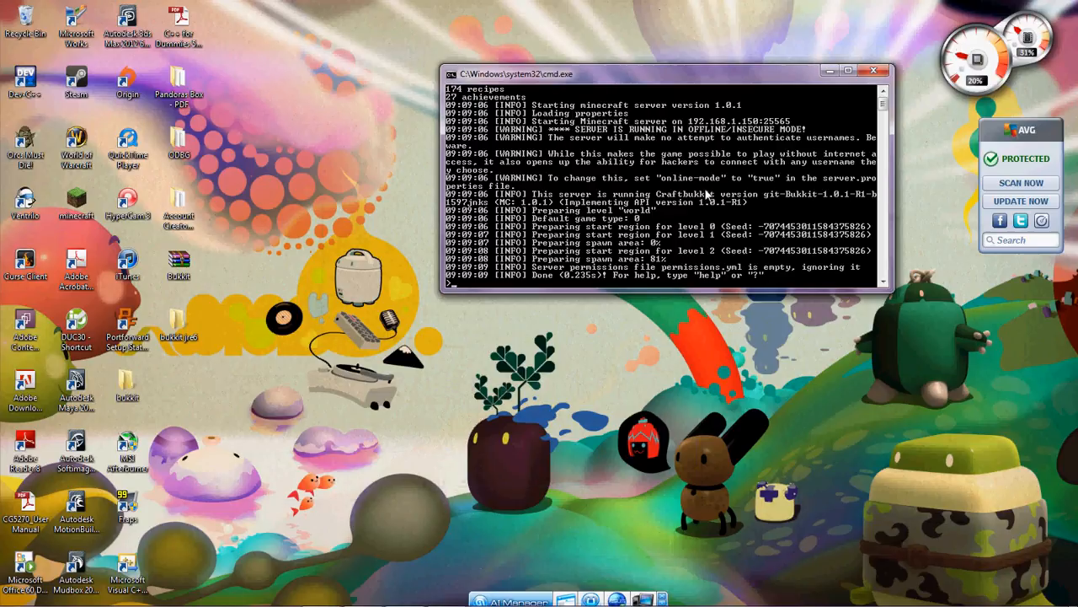
# Find Minecraft.exe in the personal folder of the Documents library and run it despite the unverified publisher
pyautogui.scroll(-2, 745, 122)
pyautogui.scroll(2, 745, 122)
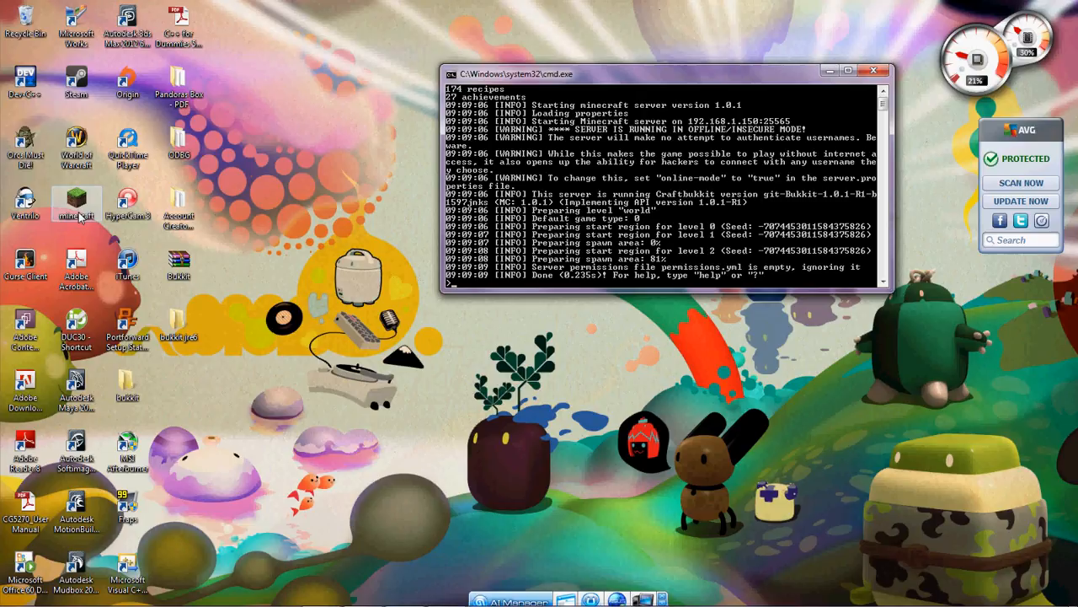
pyautogui.click(113, 595)
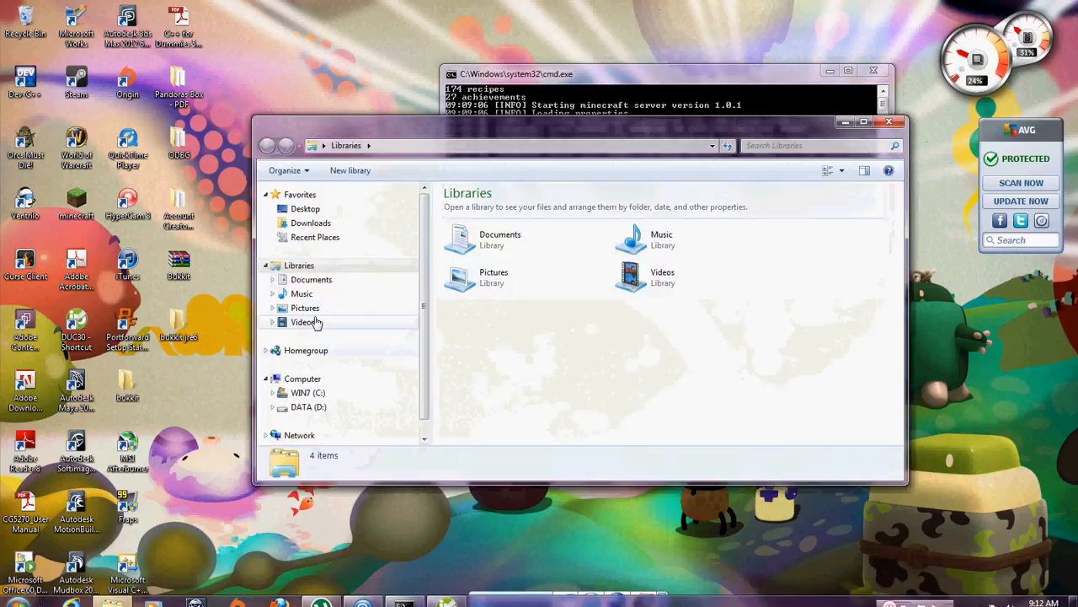
pyautogui.click(305, 209)
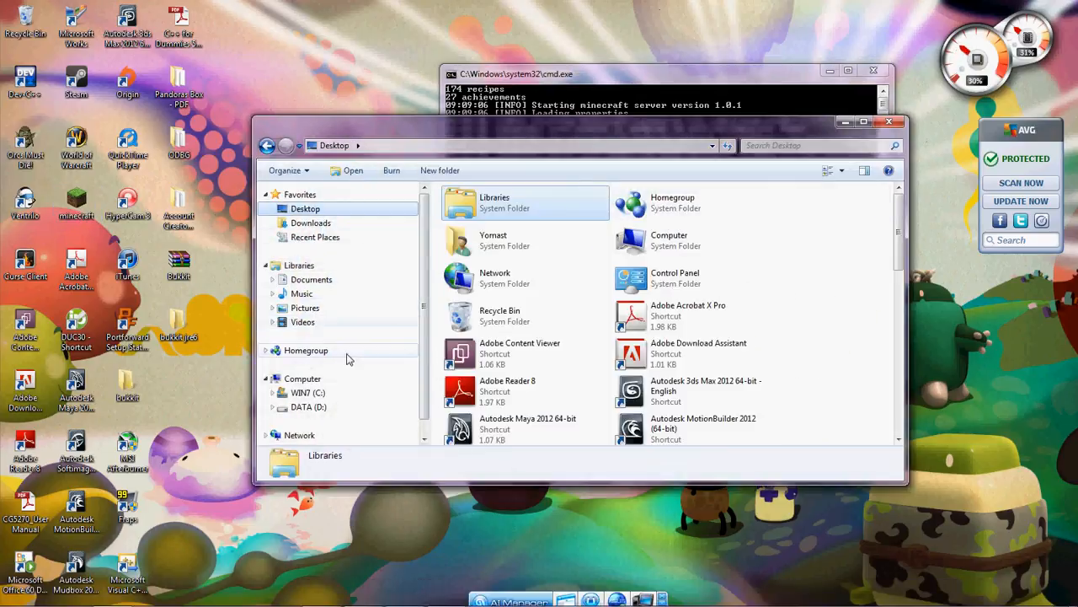
pyautogui.click(309, 280)
pyautogui.doubleClick(544, 266)
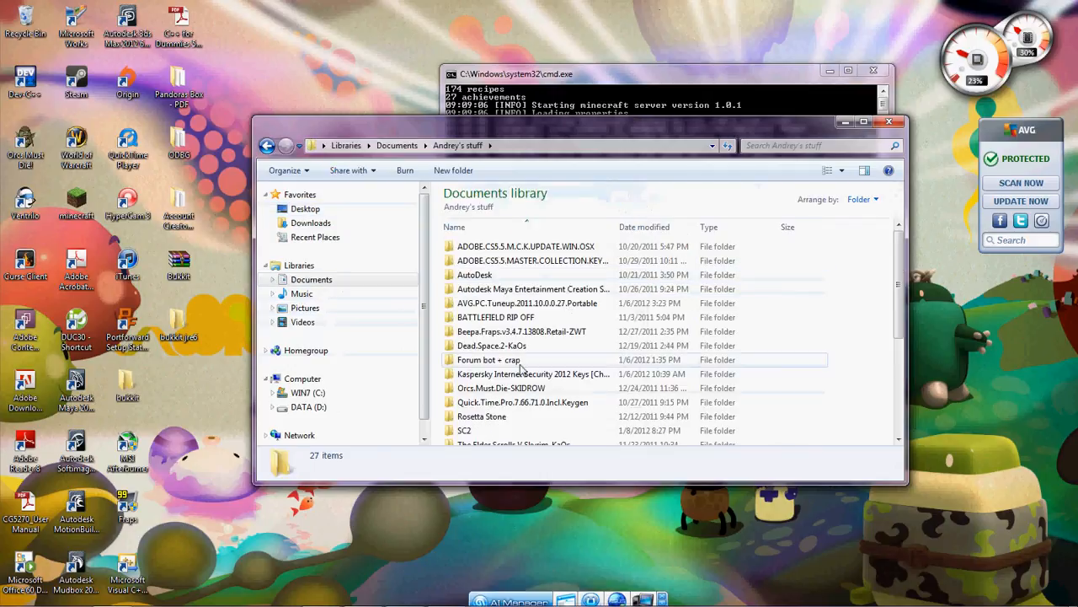
pyautogui.scroll(-5, 517, 362)
pyautogui.doubleClick(497, 380)
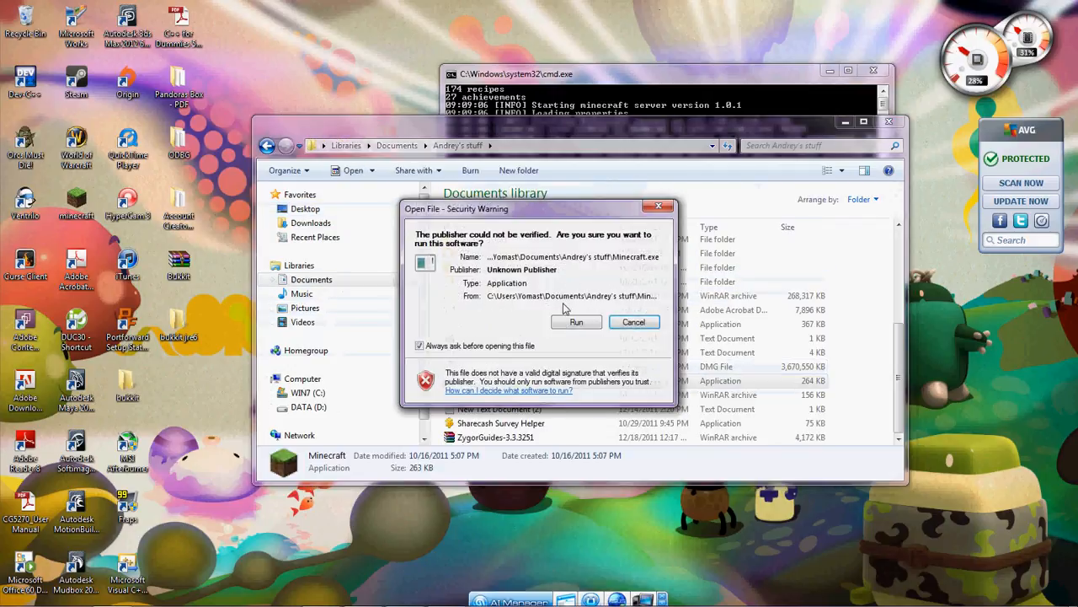
pyautogui.click(577, 321)
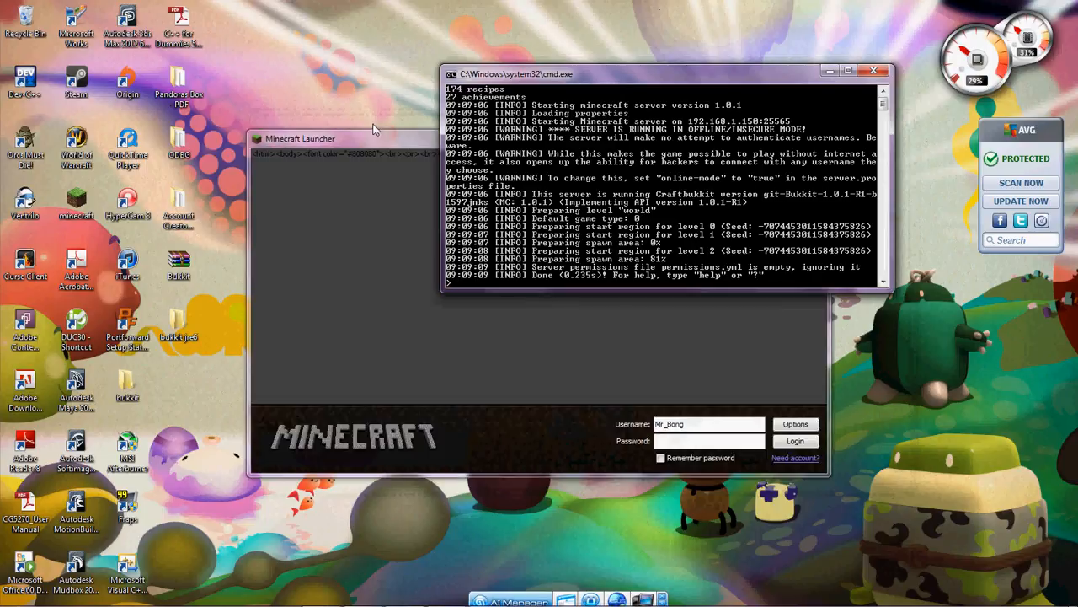
# Log in to the Minecraft Launcher with the account username and password
pyautogui.moveTo(374, 130); pyautogui.dragTo(230, 117)
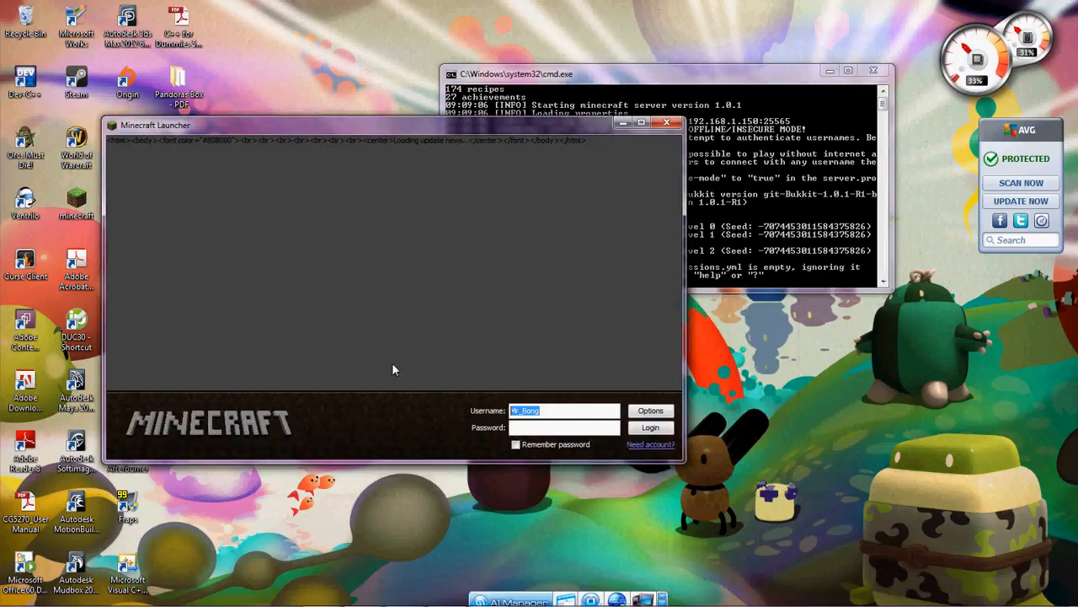
pyautogui.write('miniomen')
pyautogui.press('Tab')
pyautogui.write('********')
pyautogui.press('Return')
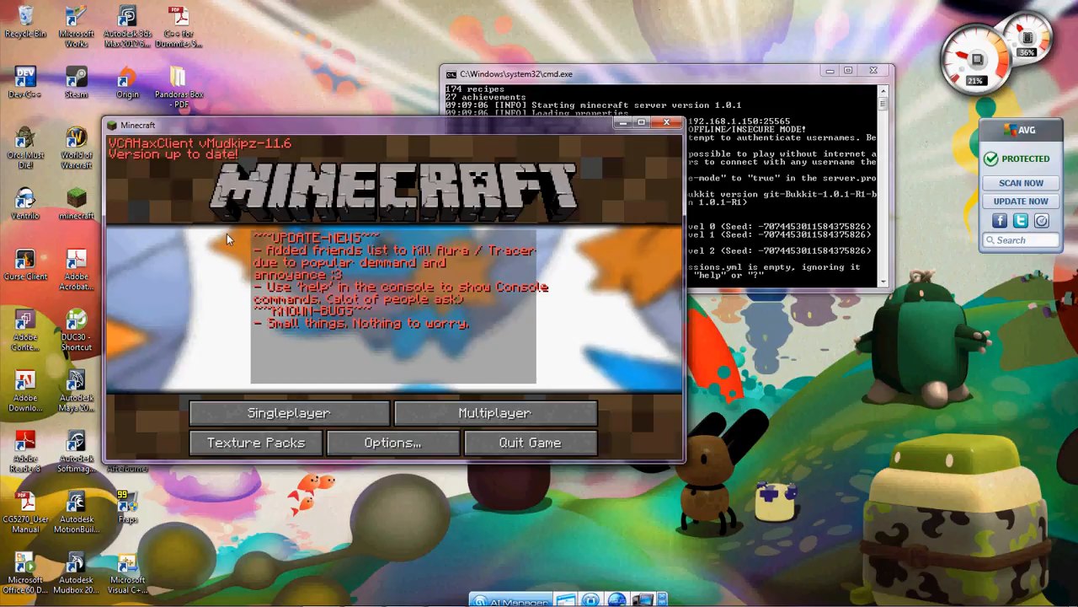
# In the multiplayer server list, change the BROHOES entry's server address to 192.168.1.150
pyautogui.click(459, 414)
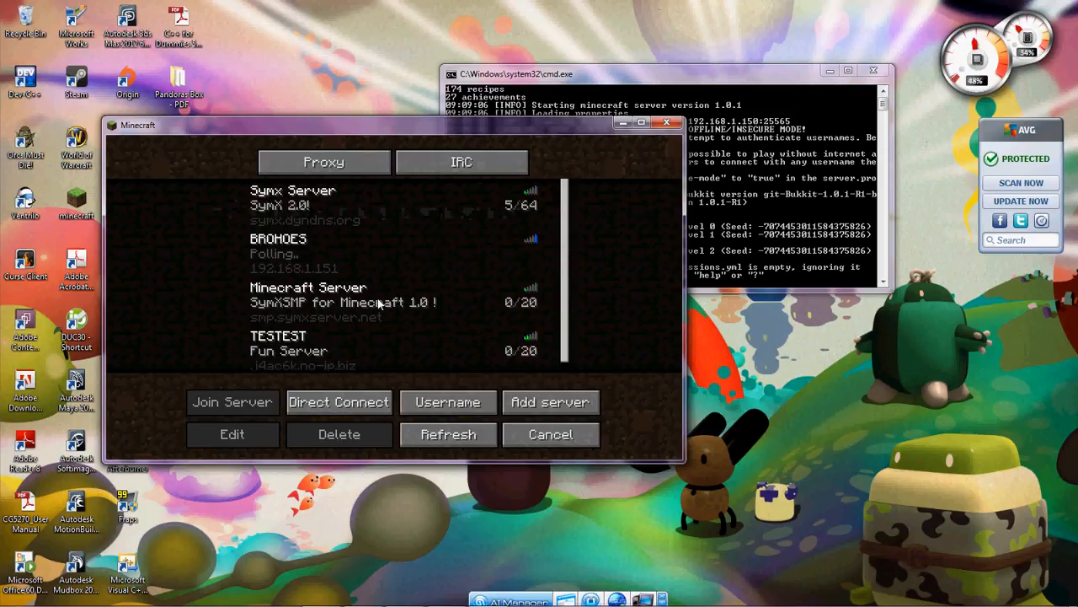
pyautogui.scroll(-1, 291, 361)
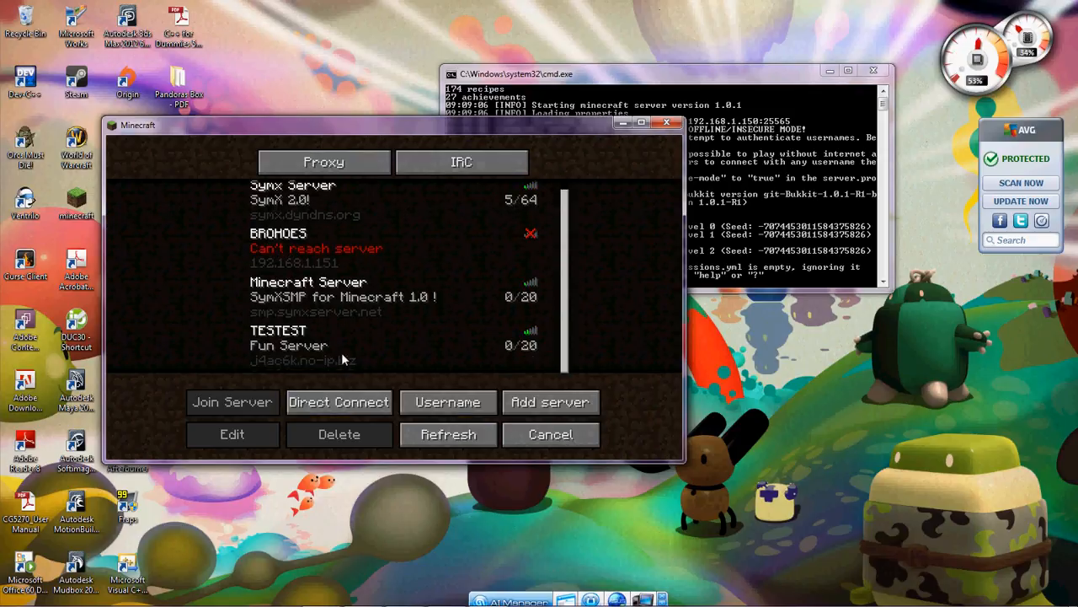
pyautogui.click(297, 352)
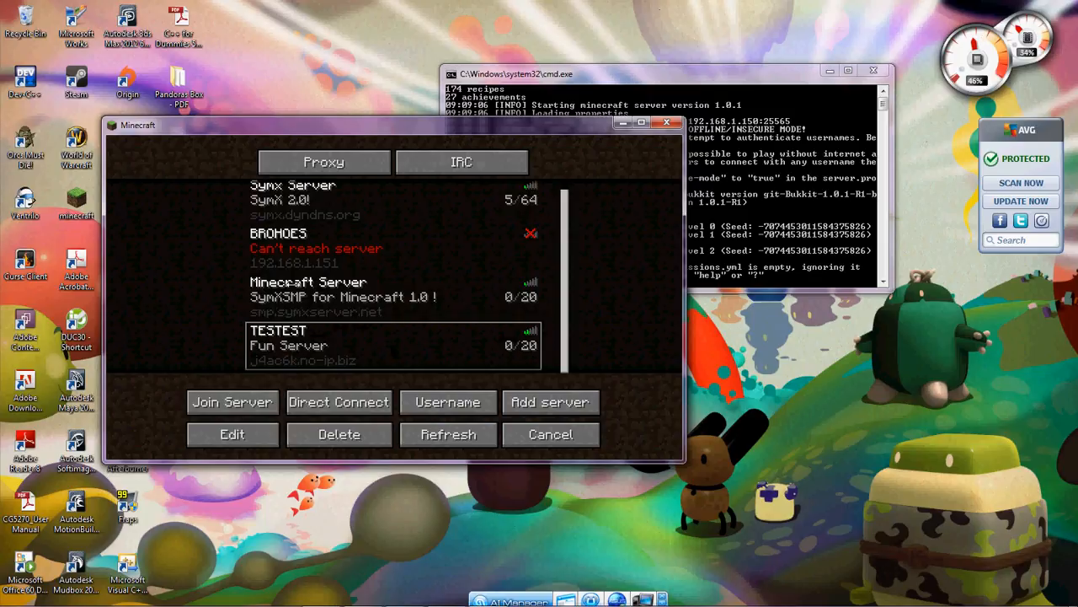
pyautogui.scroll(1, 295, 287)
pyautogui.click(305, 240)
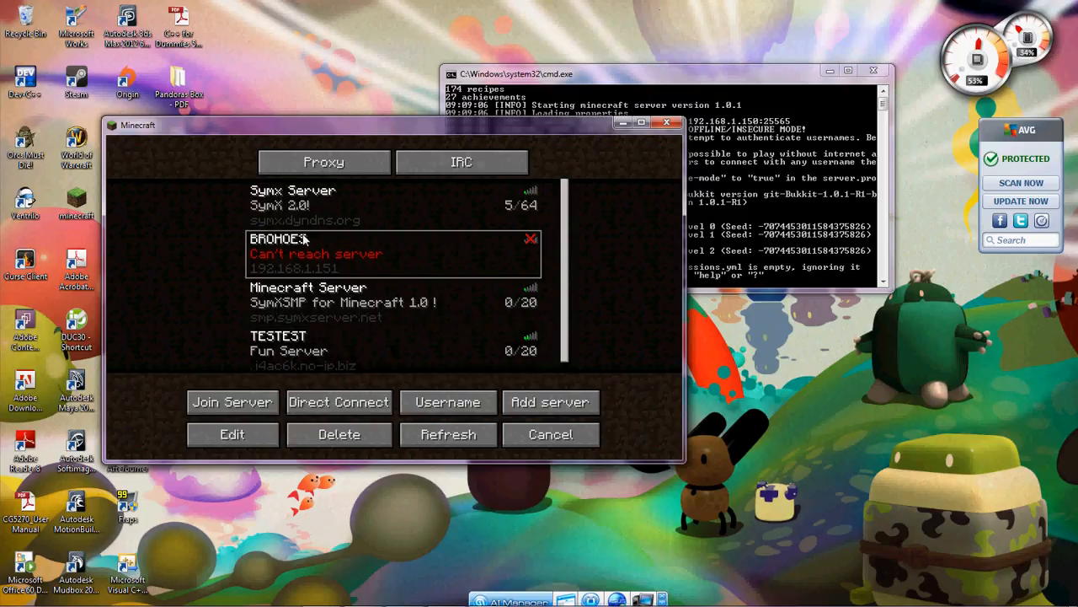
pyautogui.click(228, 436)
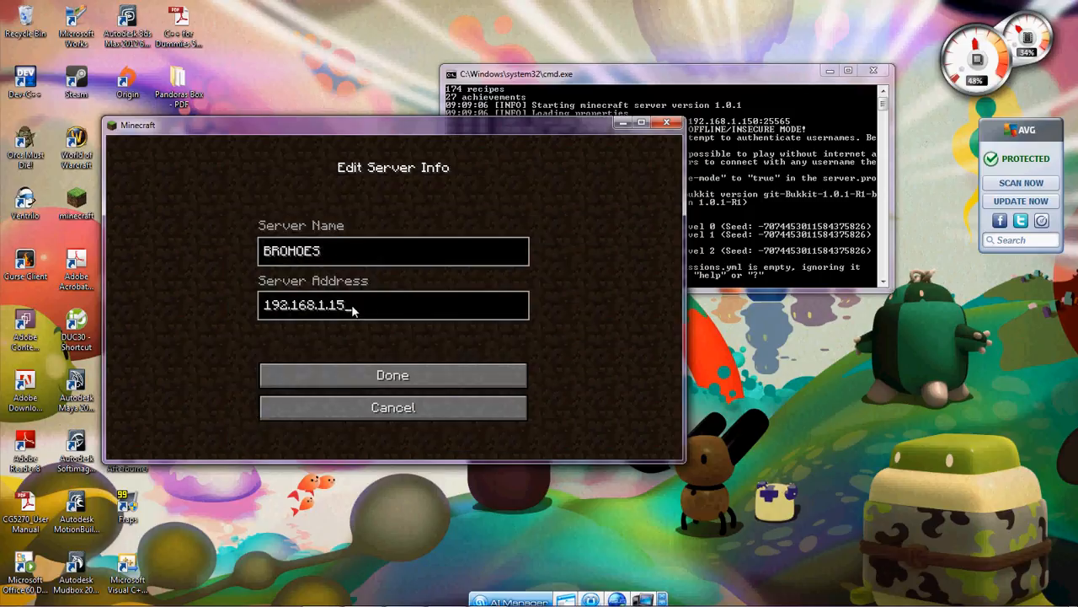
pyautogui.write('0')
pyautogui.click(404, 393)
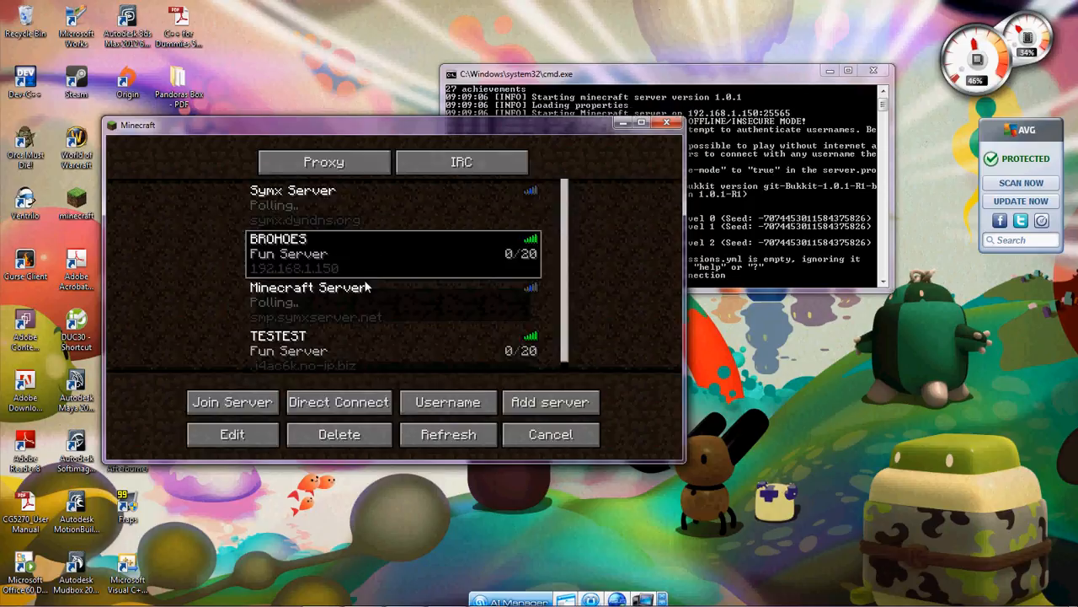
# Compare the TESTEST and BROHOES entries in the server list and join the BROHOES server
pyautogui.click(328, 364)
pyautogui.click(318, 243)
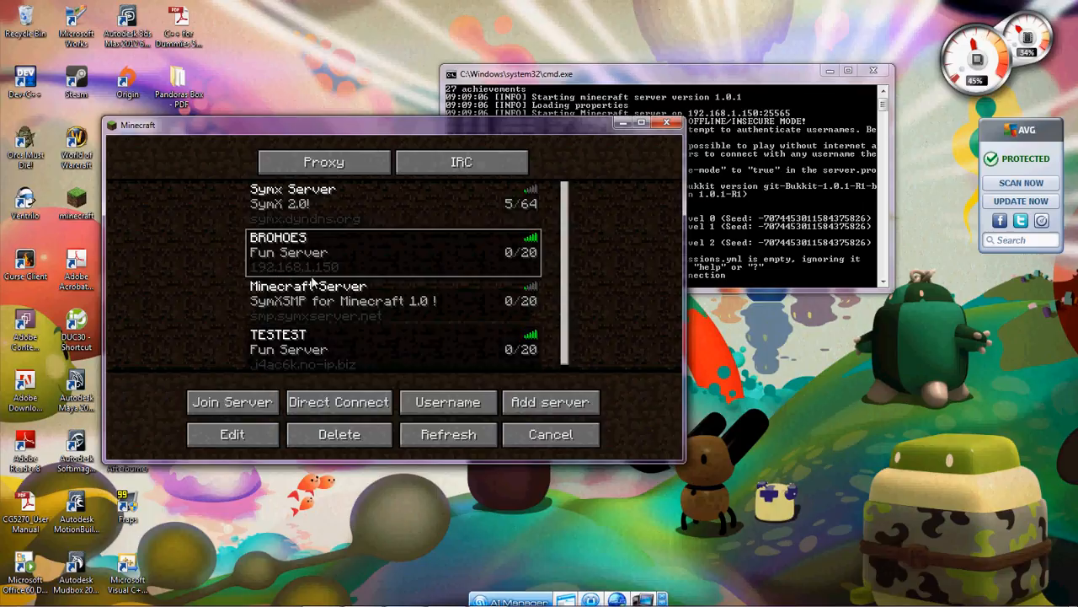
pyautogui.click(310, 357)
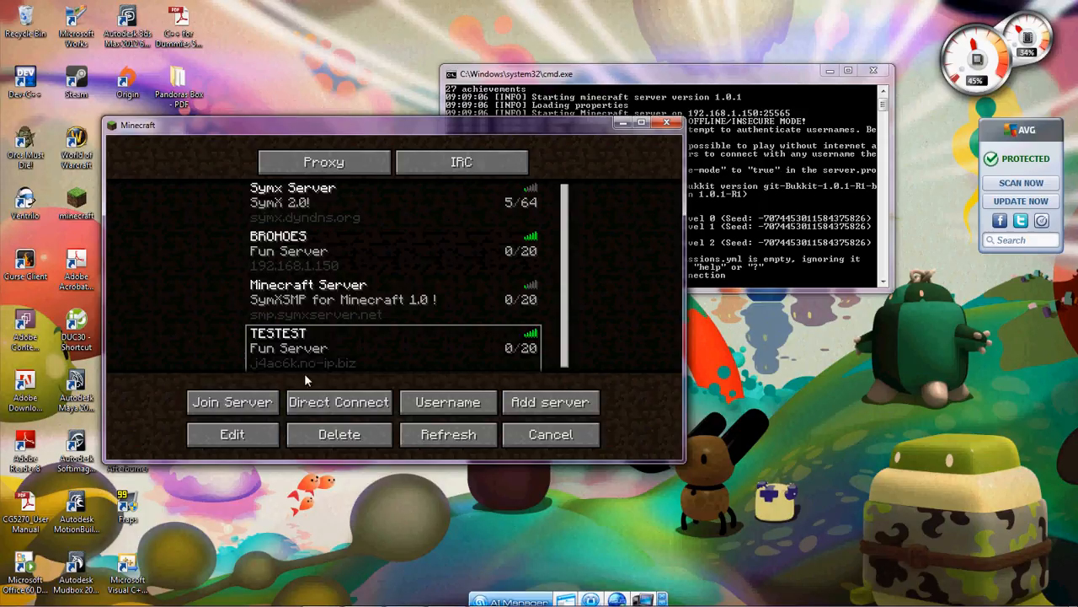
pyautogui.doubleClick(378, 243)
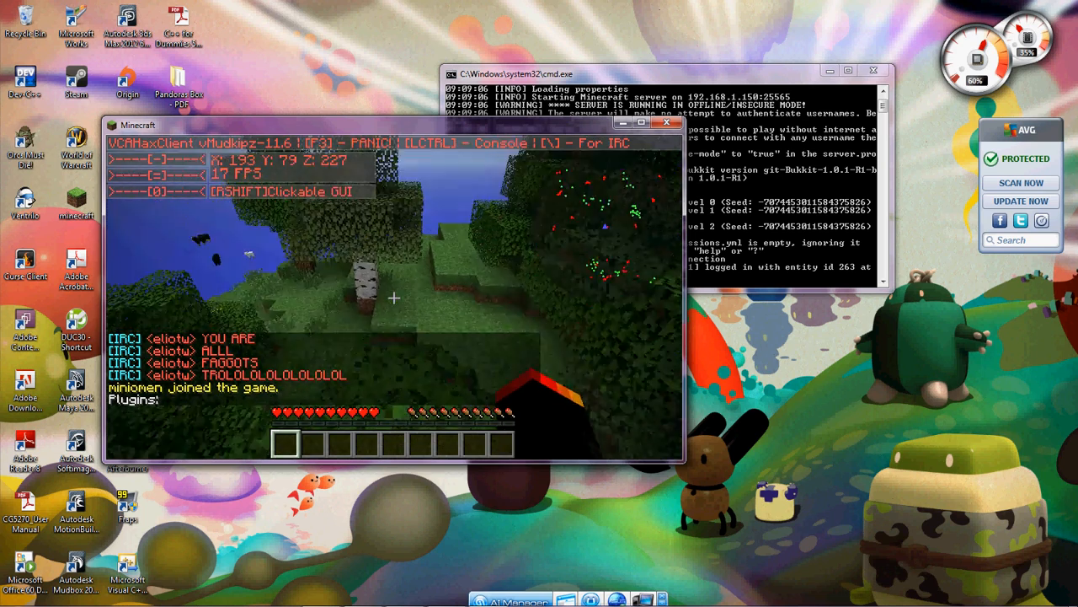
# Walk around the server world briefly to test it, disconnect from the server and close Minecraft
pyautogui.press('w')
pyautogui.press('w')
pyautogui.click(394, 297)
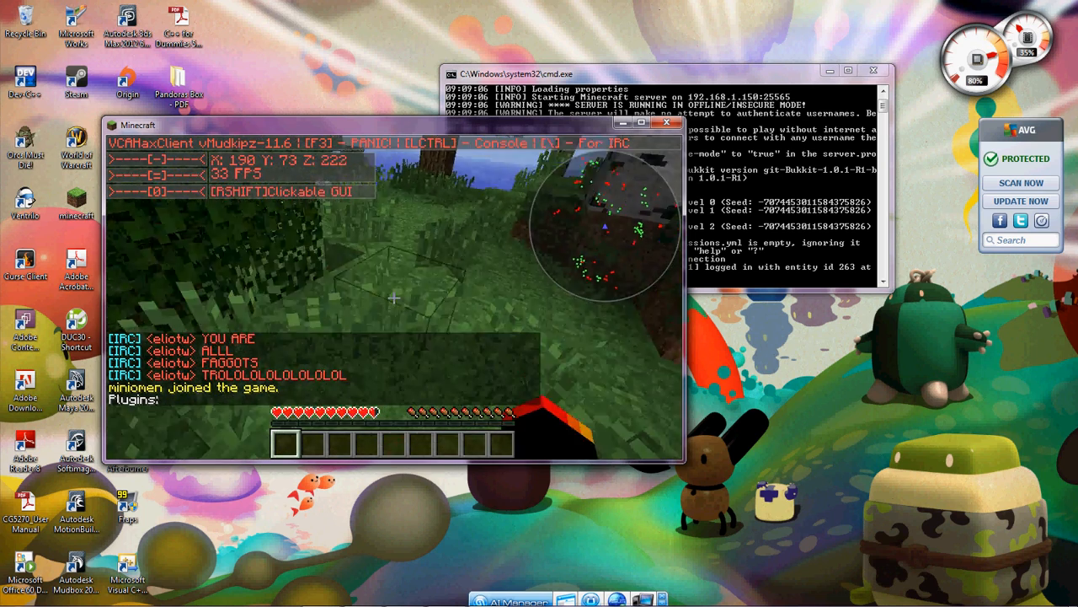
pyautogui.click(393, 297)
pyautogui.press('w')
pyautogui.press('Escape')
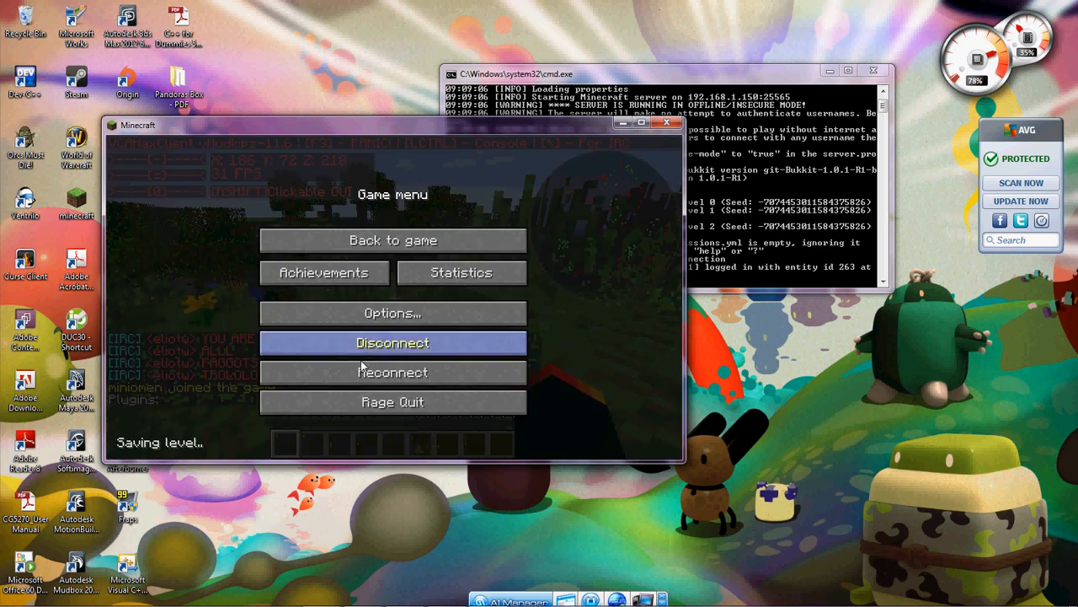
pyautogui.click(390, 343)
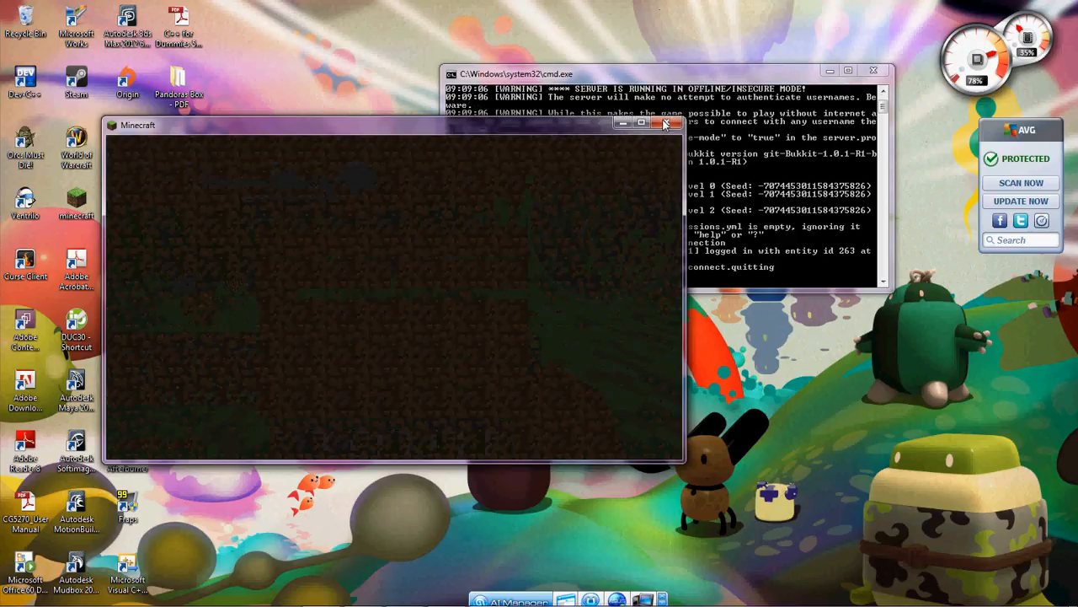
pyautogui.click(664, 124)
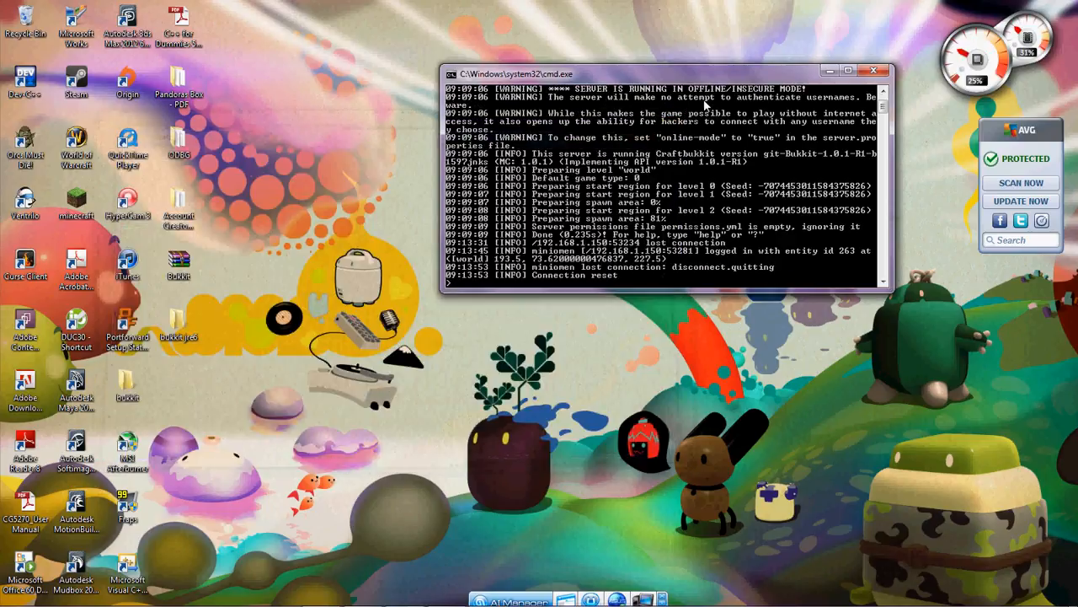
# Shut down the Bukkit server with the stop command and dismiss its console window
pyautogui.write('sto')
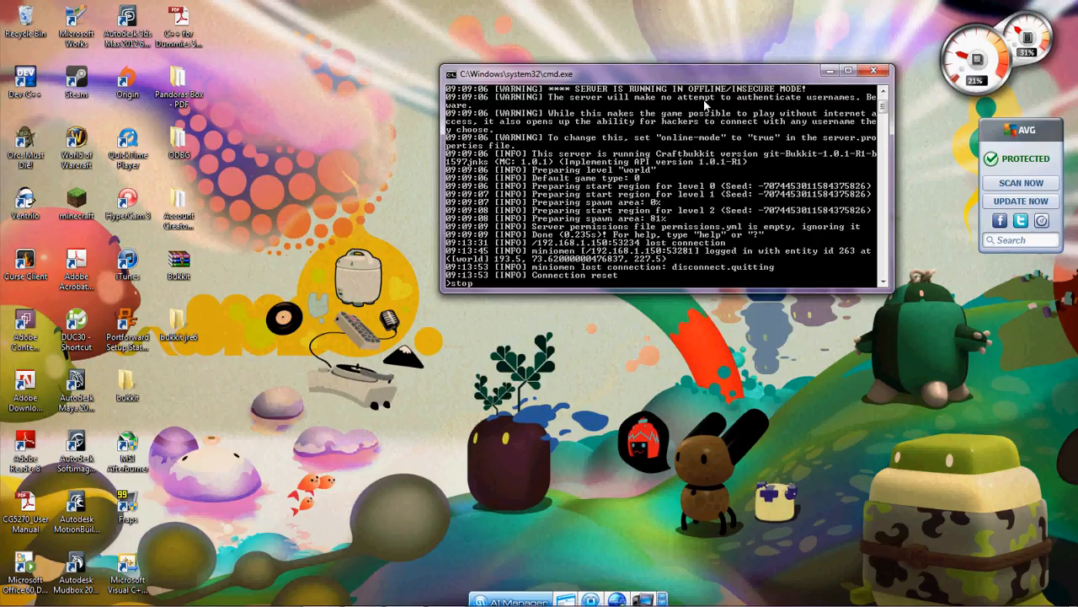
pyautogui.write('p')
pyautogui.press('Return')
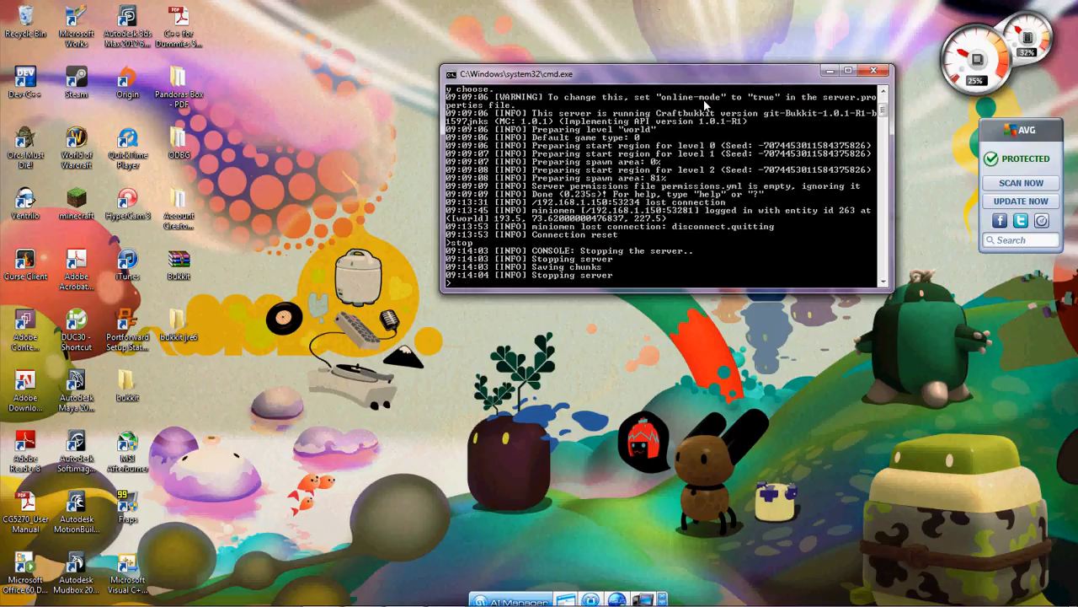
pyautogui.press('Return')
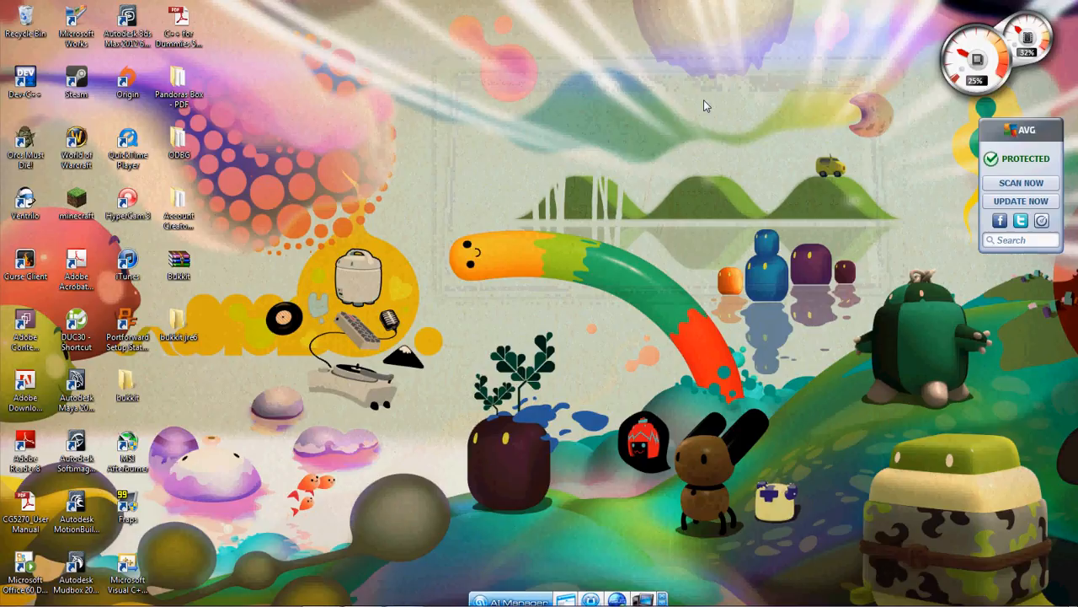